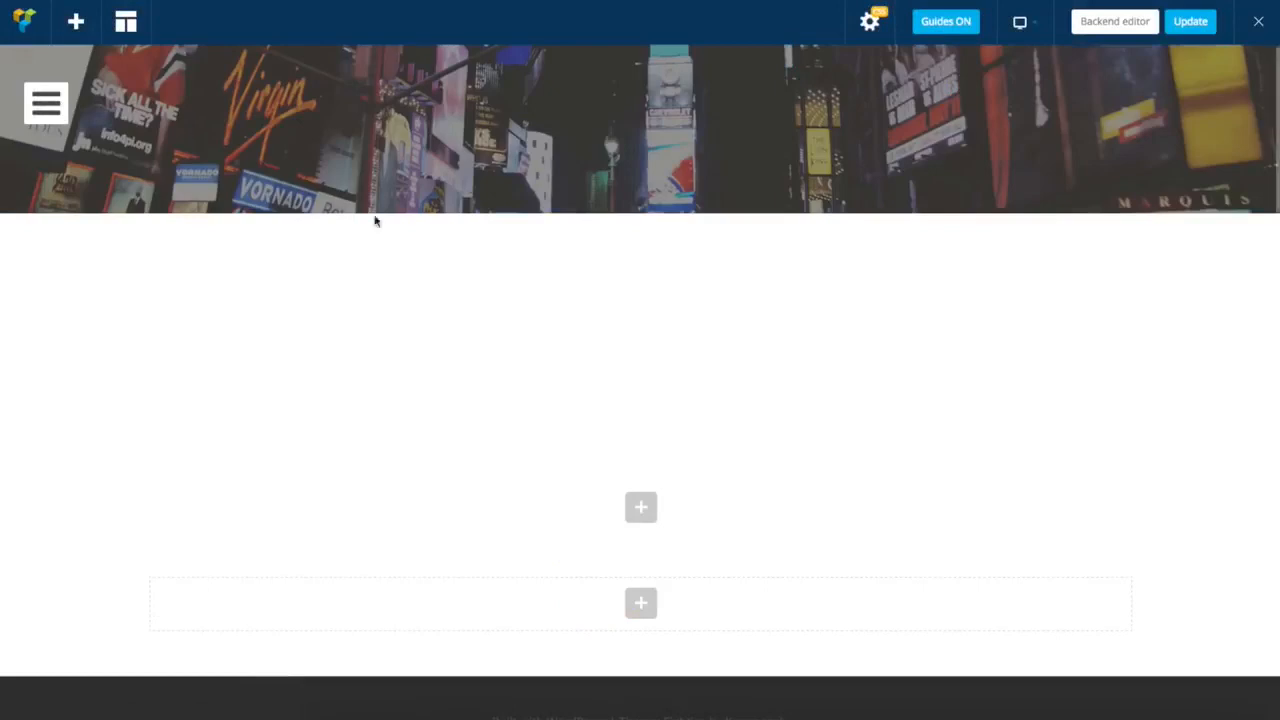
Split the upper empty row into two equal columns with the 1/2 + 1/2 layout
scroll(726, 374, "down", 1)
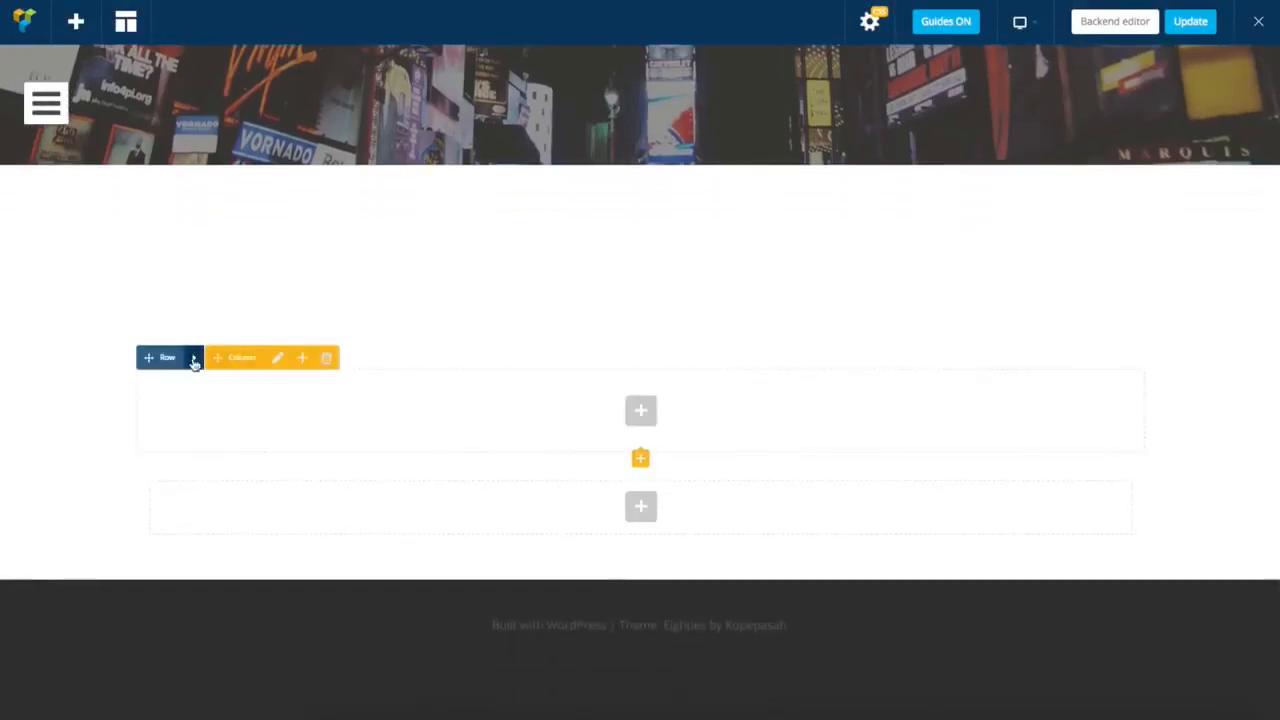
mouse_move(194, 360)
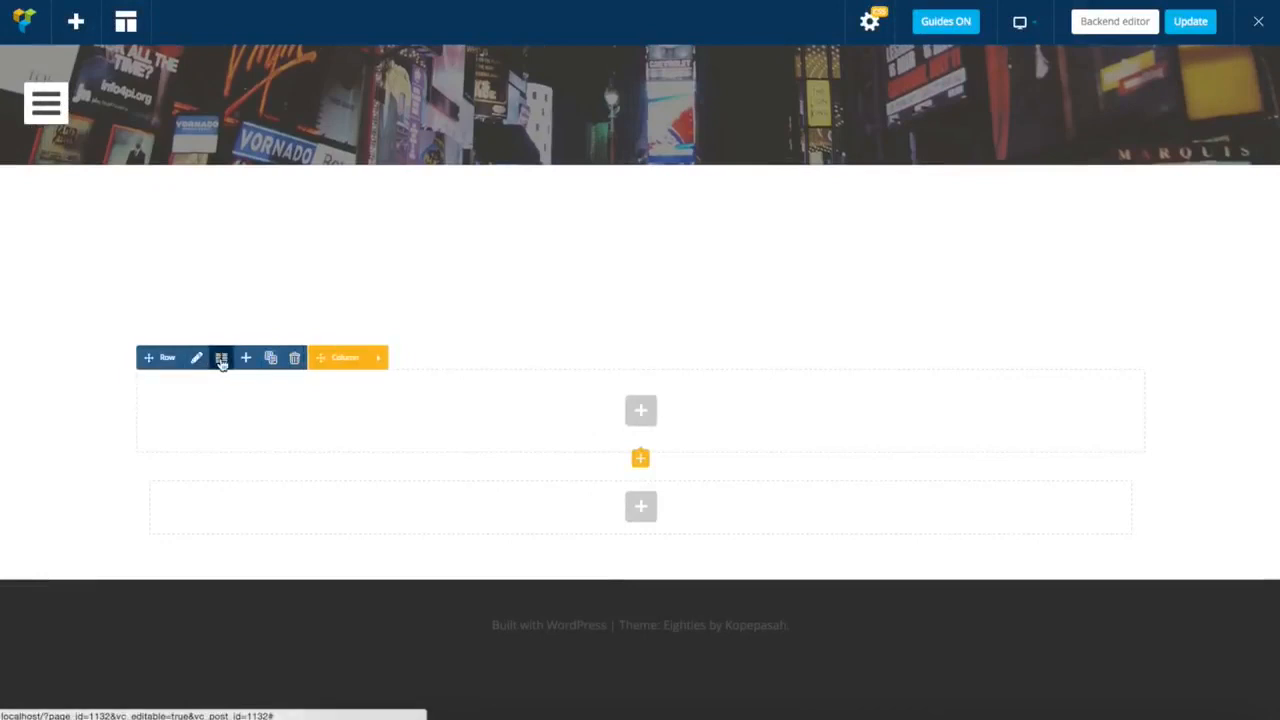
left_click(221, 360)
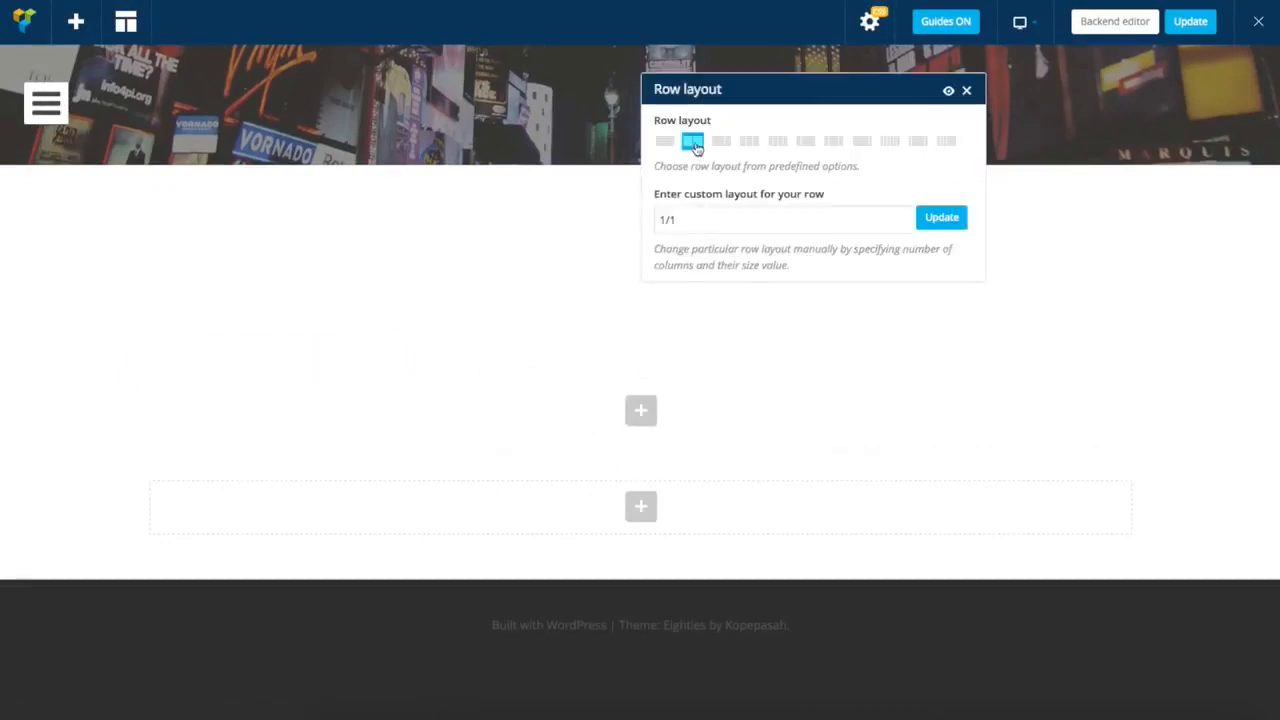
left_click(696, 145)
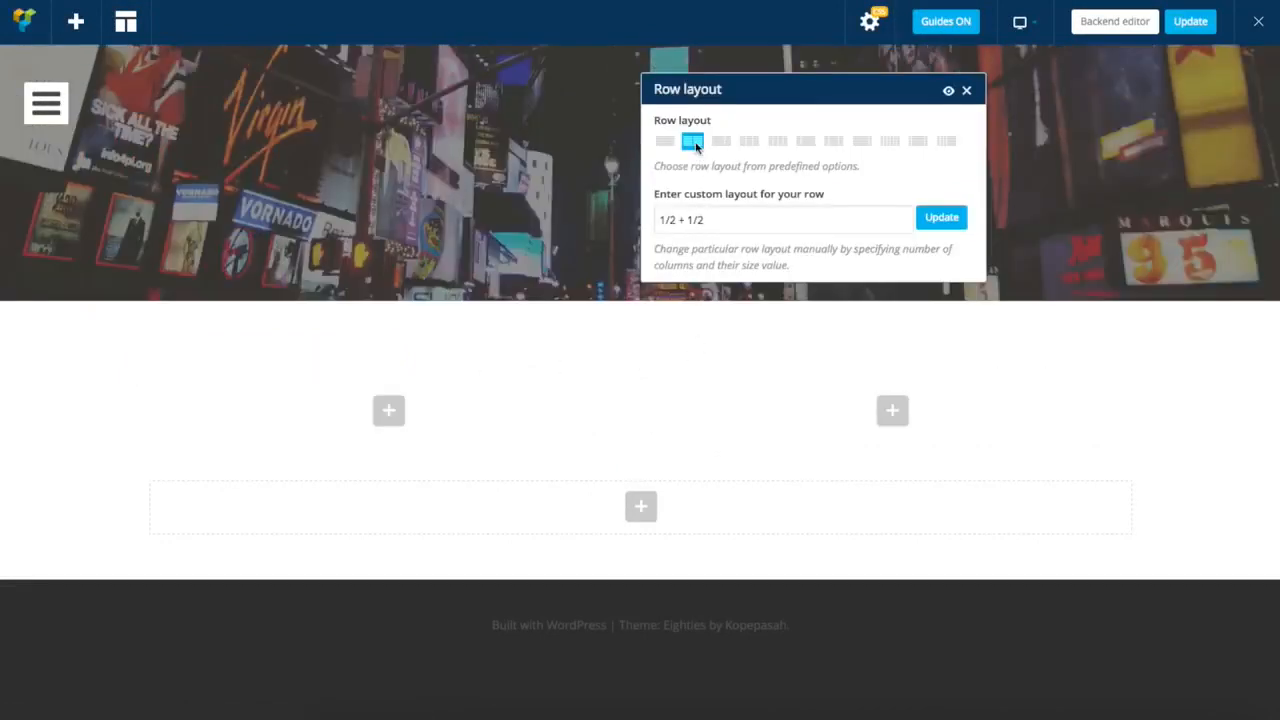
left_click(967, 91)
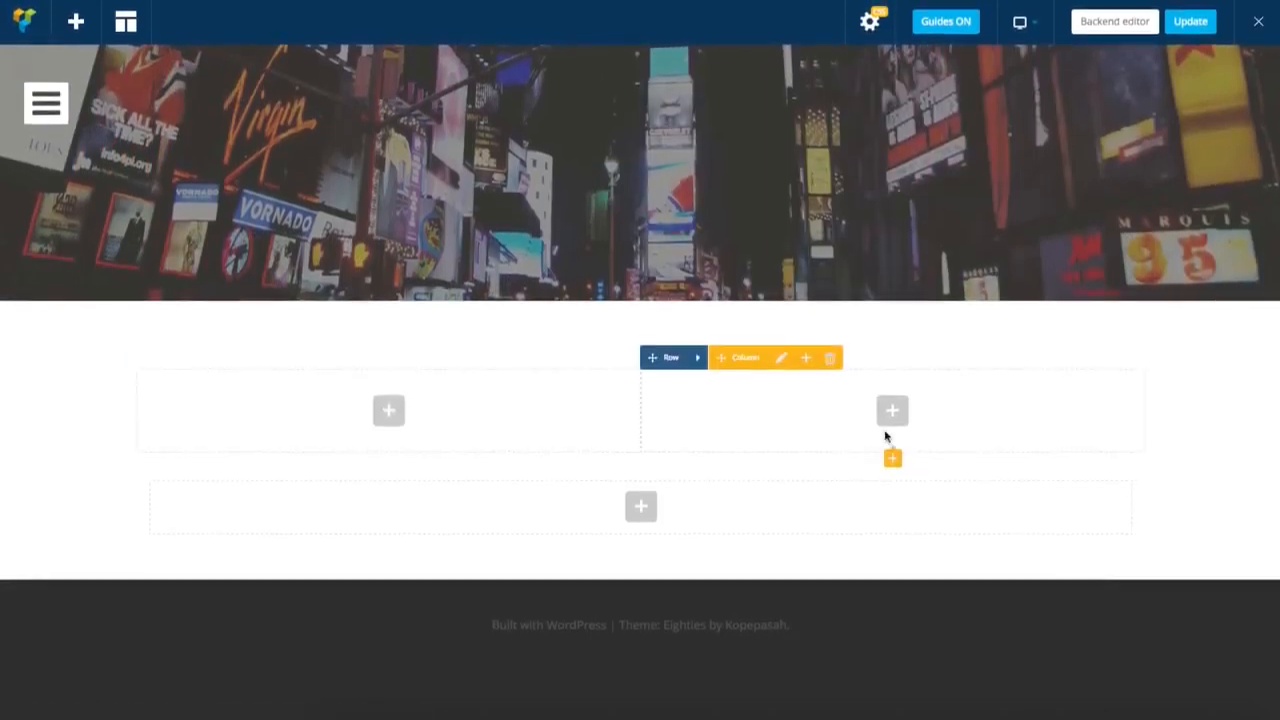
Add a Custom Heading element to the row's first column with the text "Welcome to Visual Composer Frontend"
left_click(386, 411)
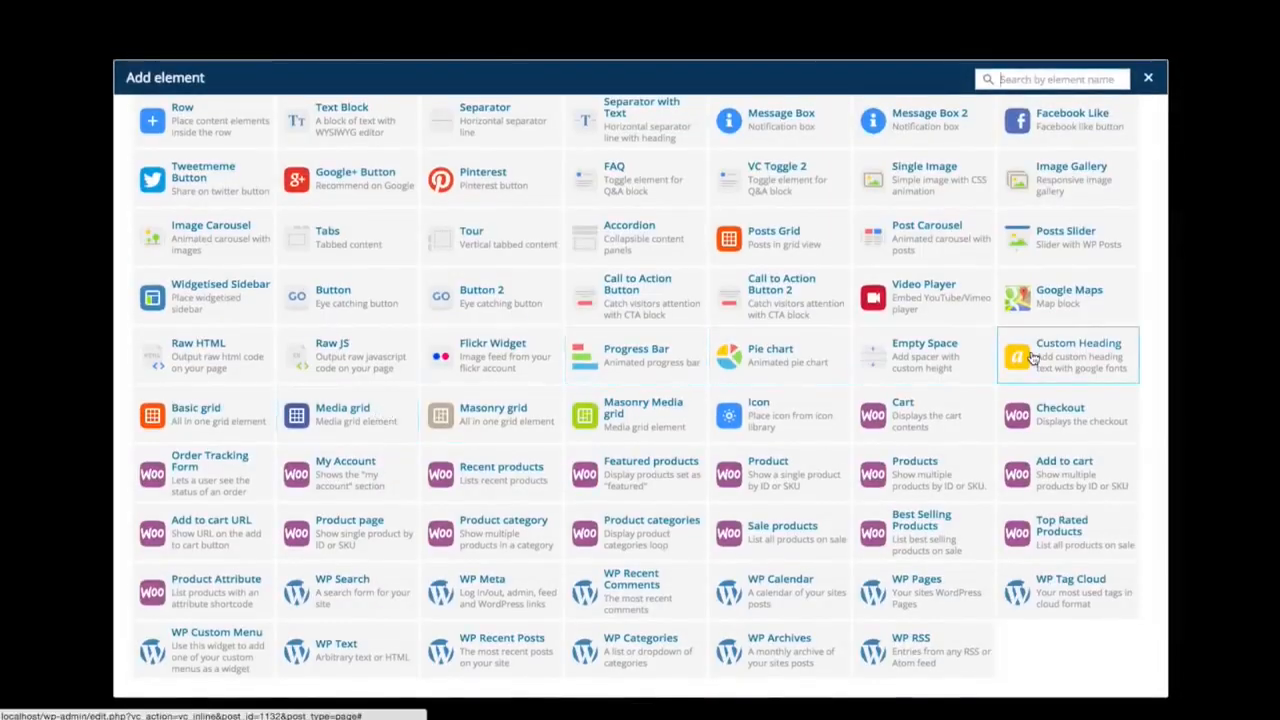
left_click(1033, 357)
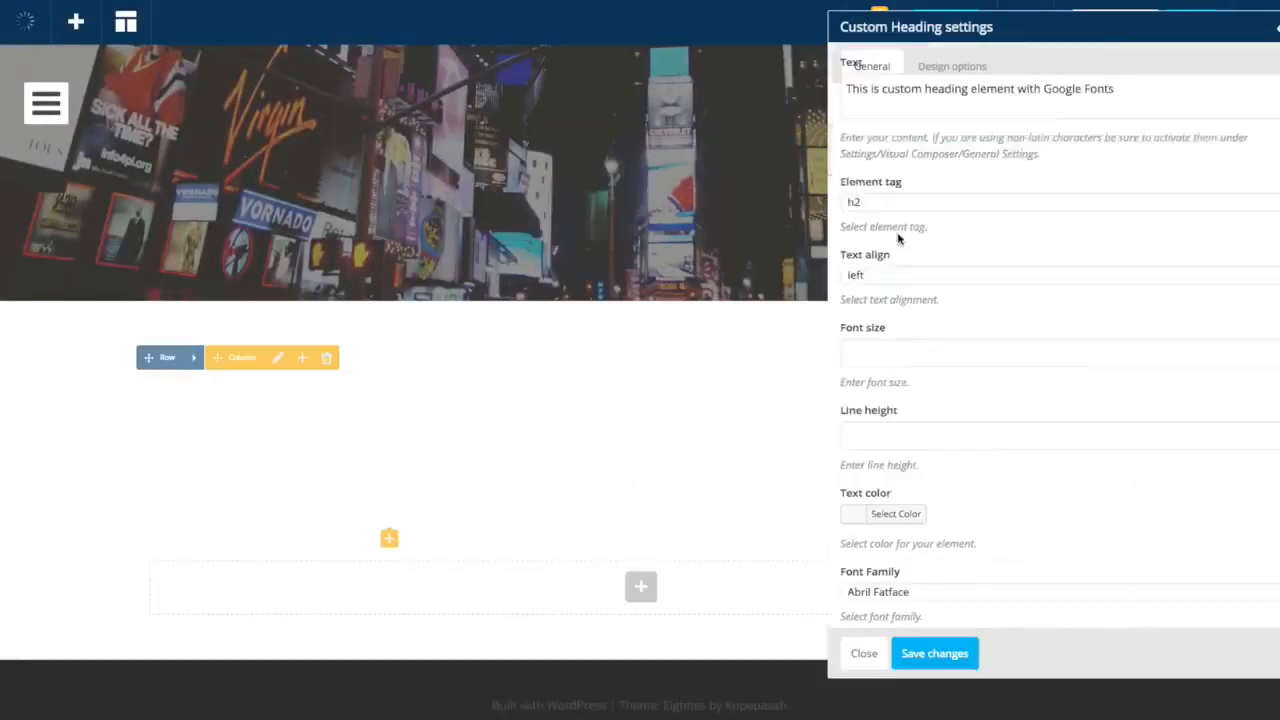
left_click_drag(1144, 134, 838, 129)
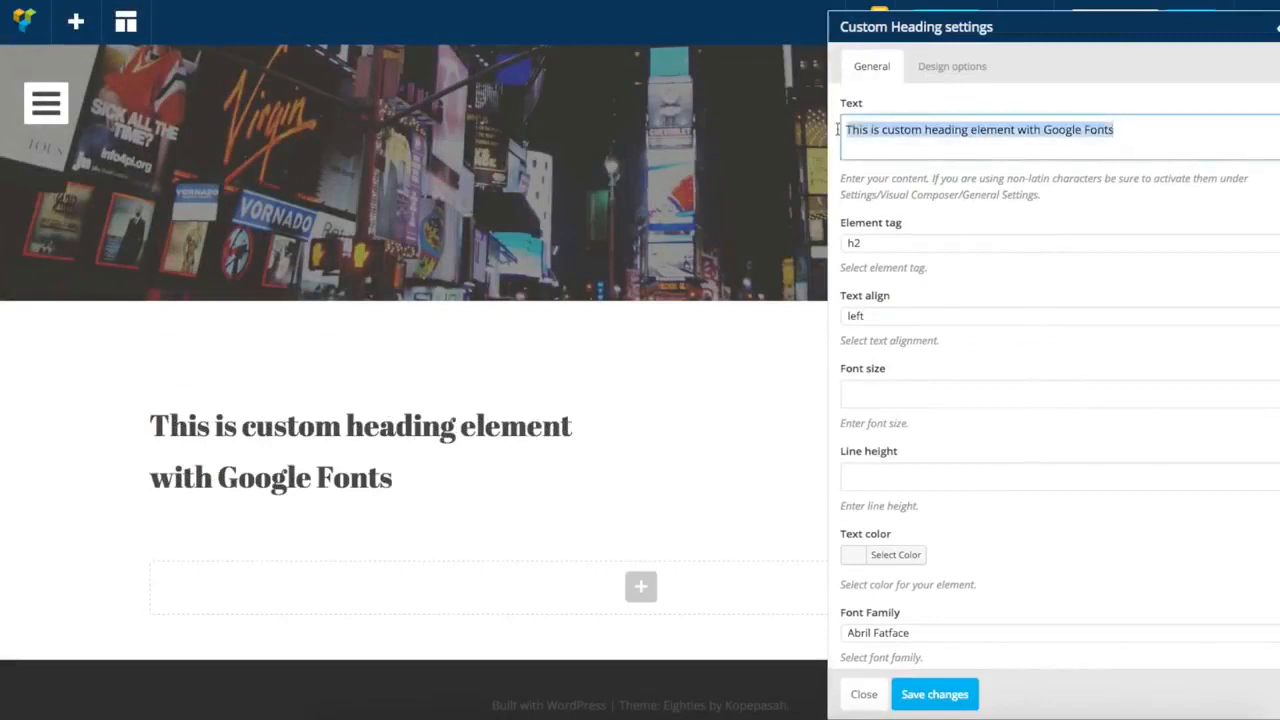
type("We")
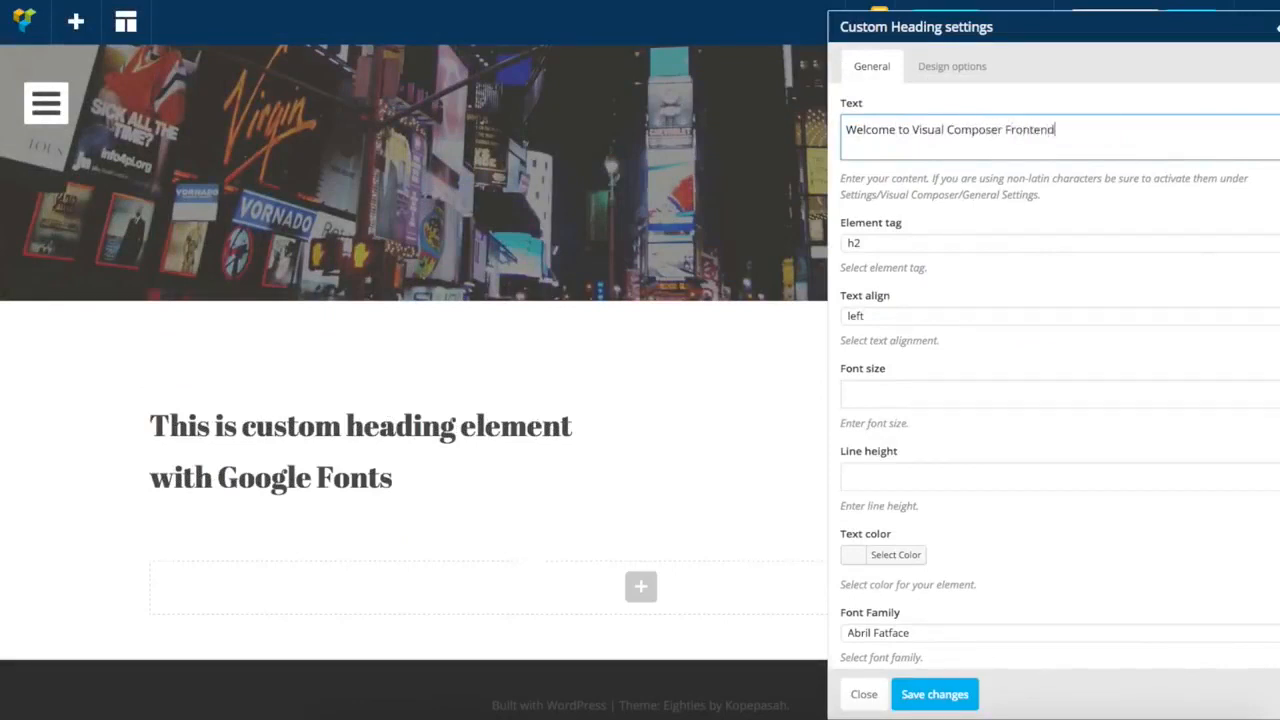
Style the heading with font size 60, line height 1 and the Montserrat font family, and save it
left_click_drag(1017, 26, 892, 21)
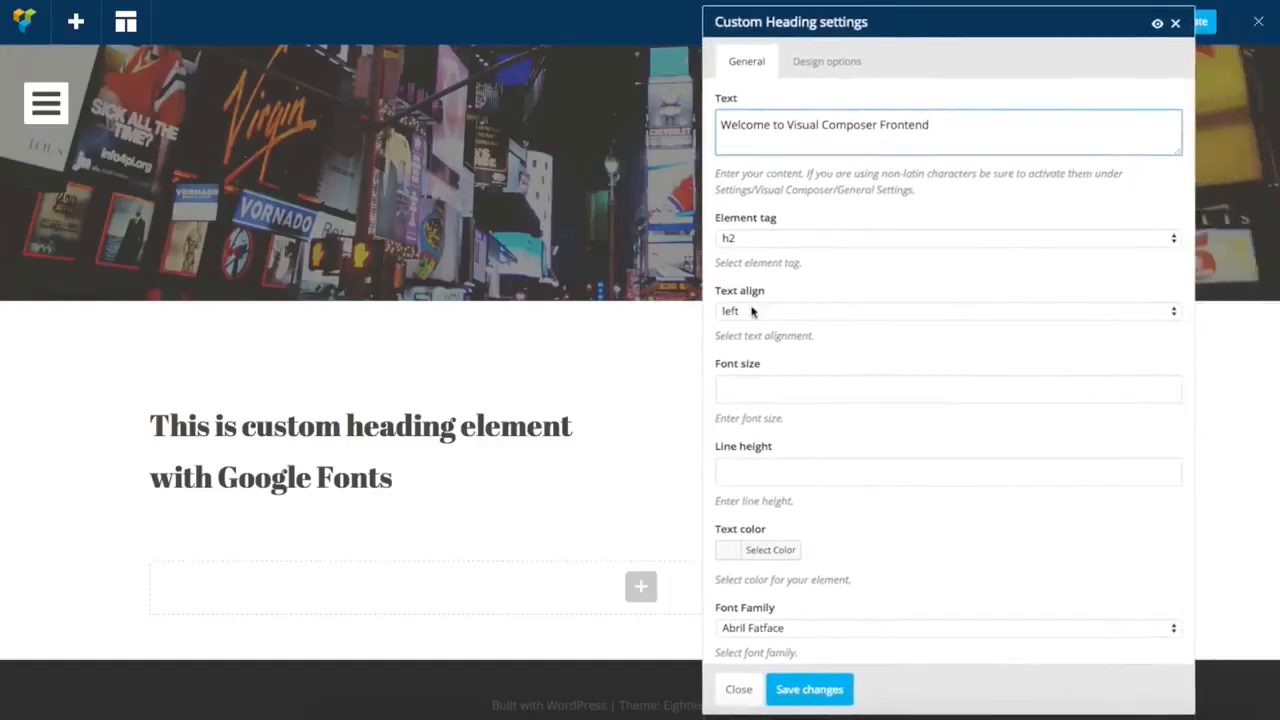
left_click(740, 386)
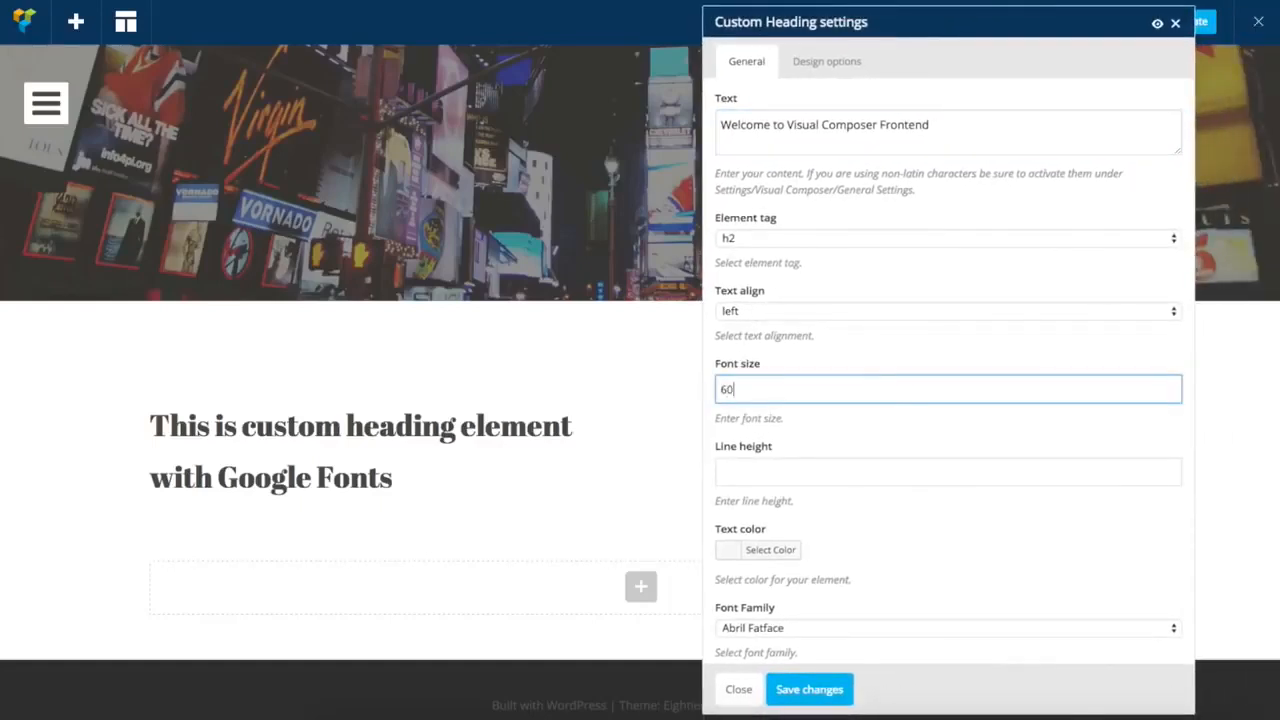
left_click(756, 478)
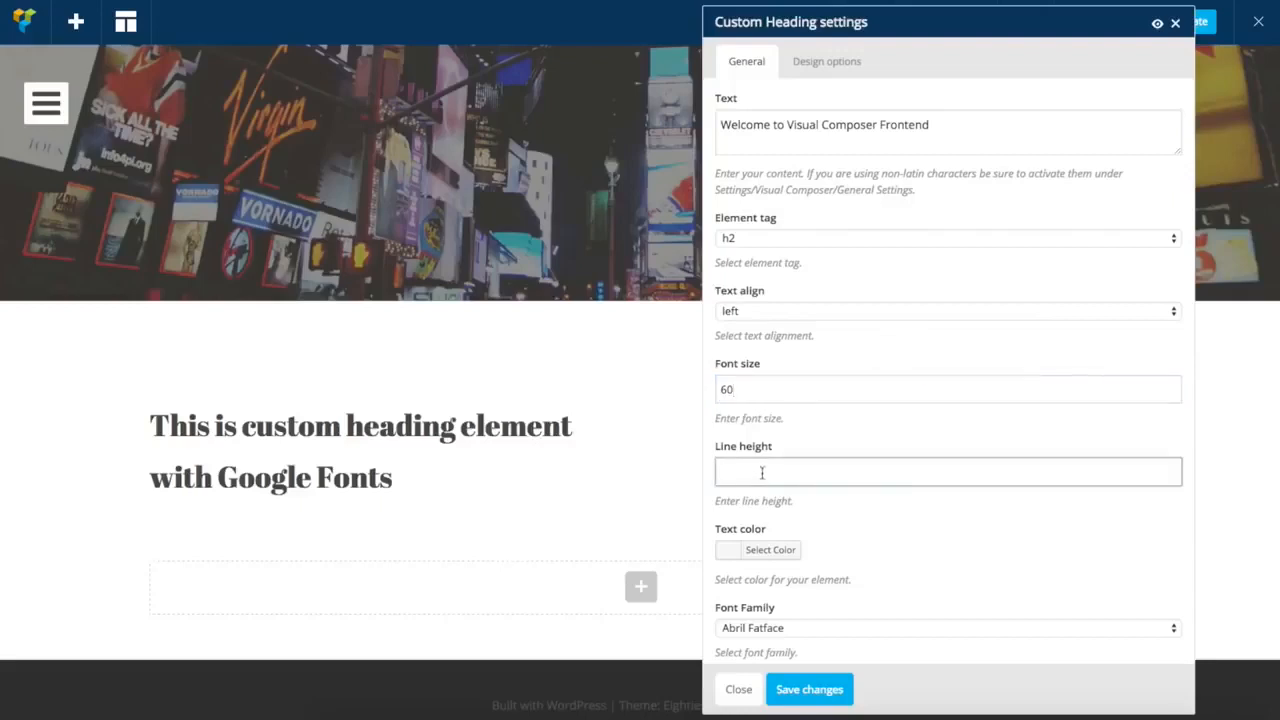
scroll(782, 473, "down", 1)
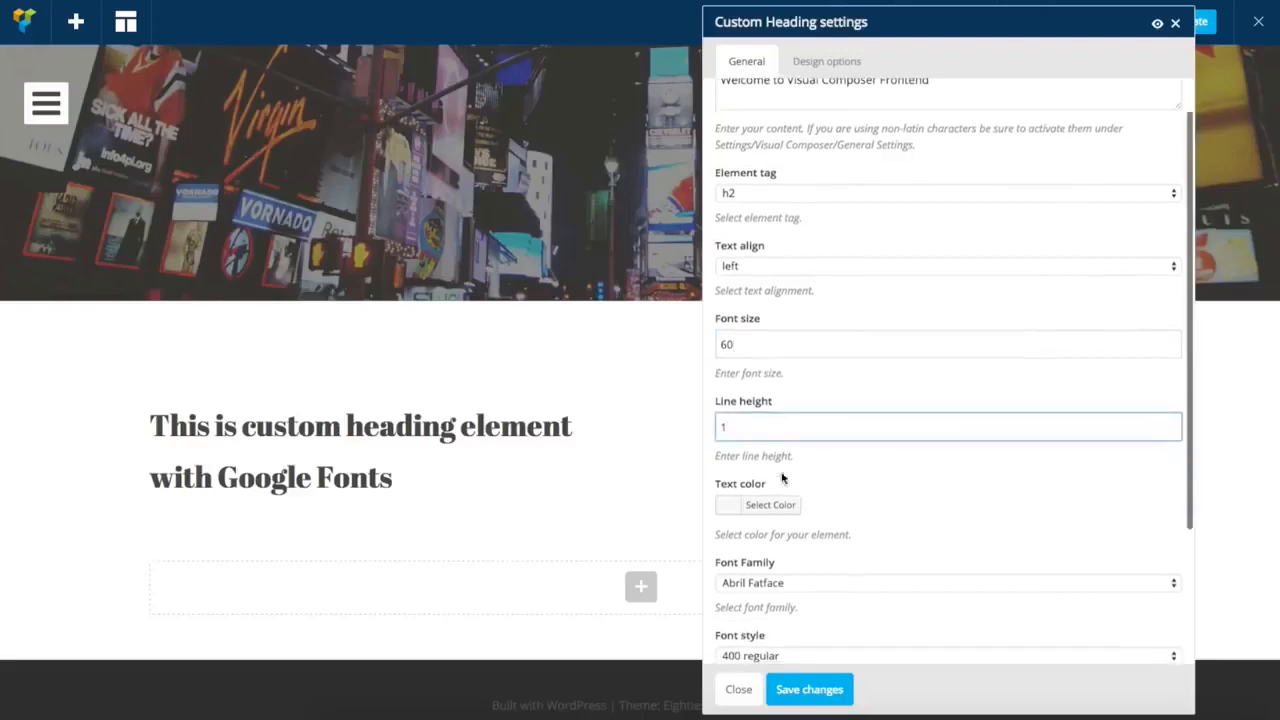
scroll(763, 525, "down", 1)
left_click(761, 525)
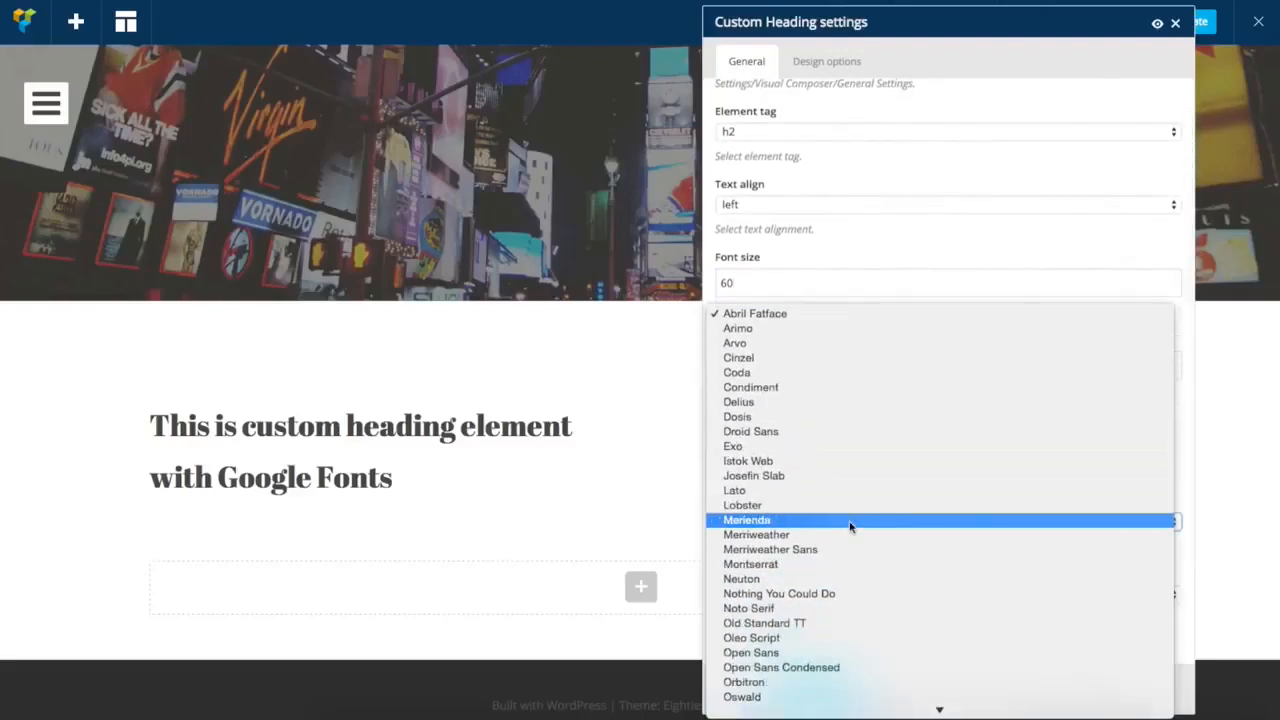
left_click(776, 549)
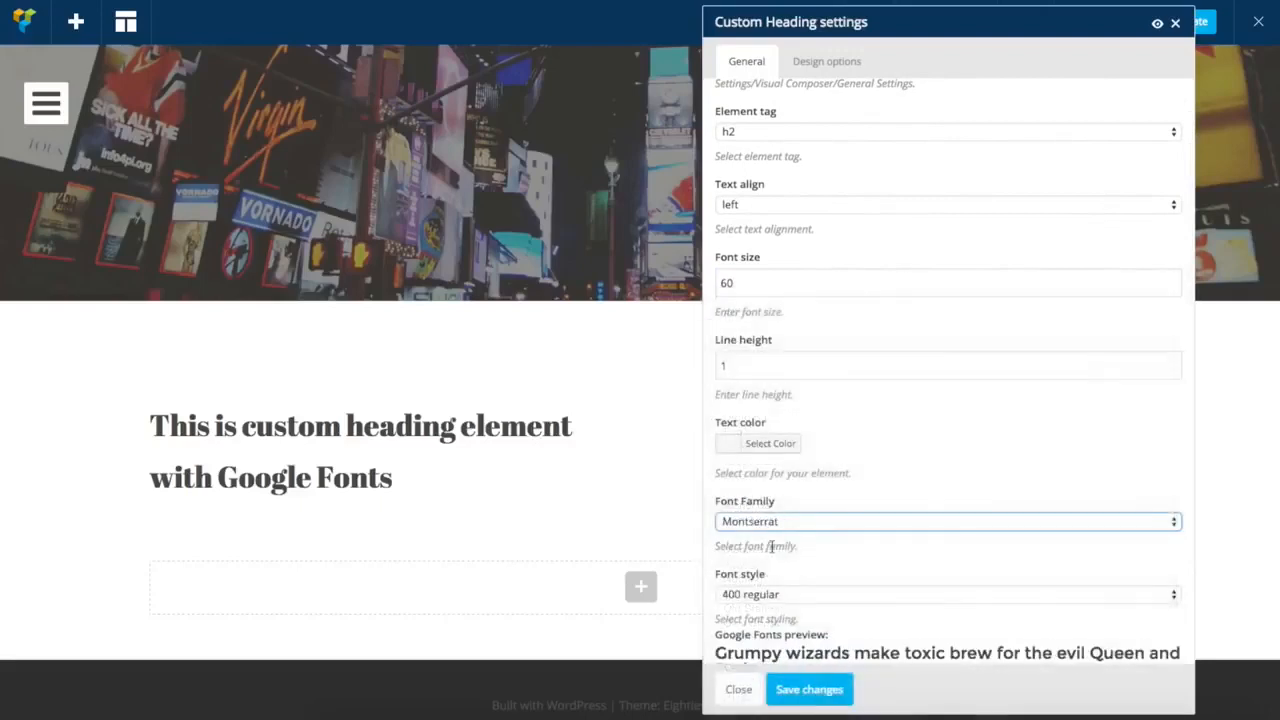
scroll(823, 539, "down", 1)
left_click(806, 689)
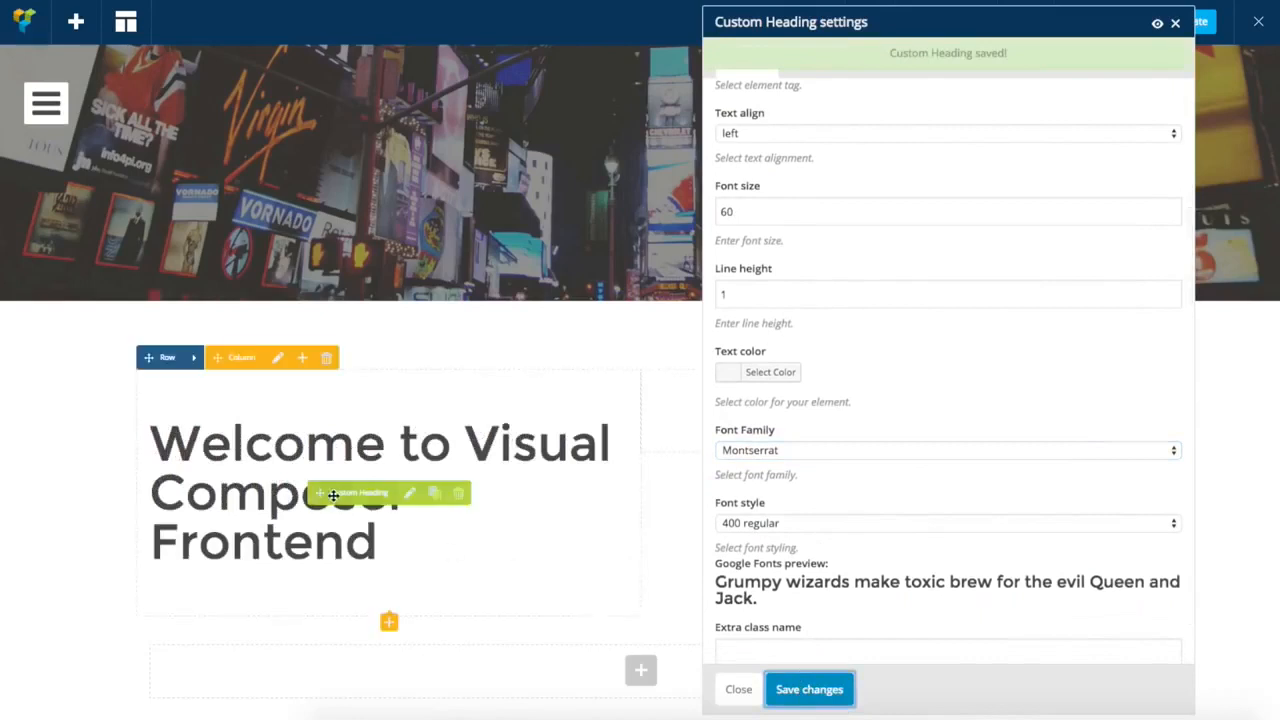
left_click(730, 689)
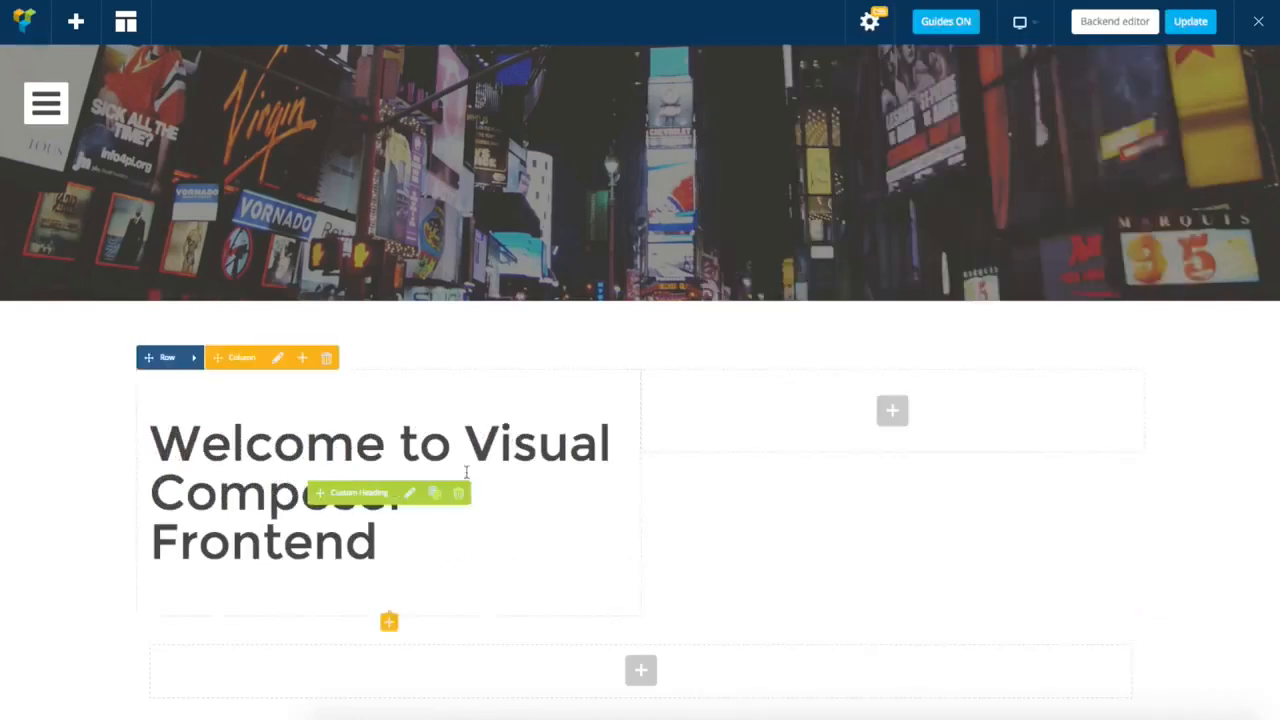
Add a Button 2 element below the heading and link it to vc.wpbakery.com
scroll(557, 486, "down", 2)
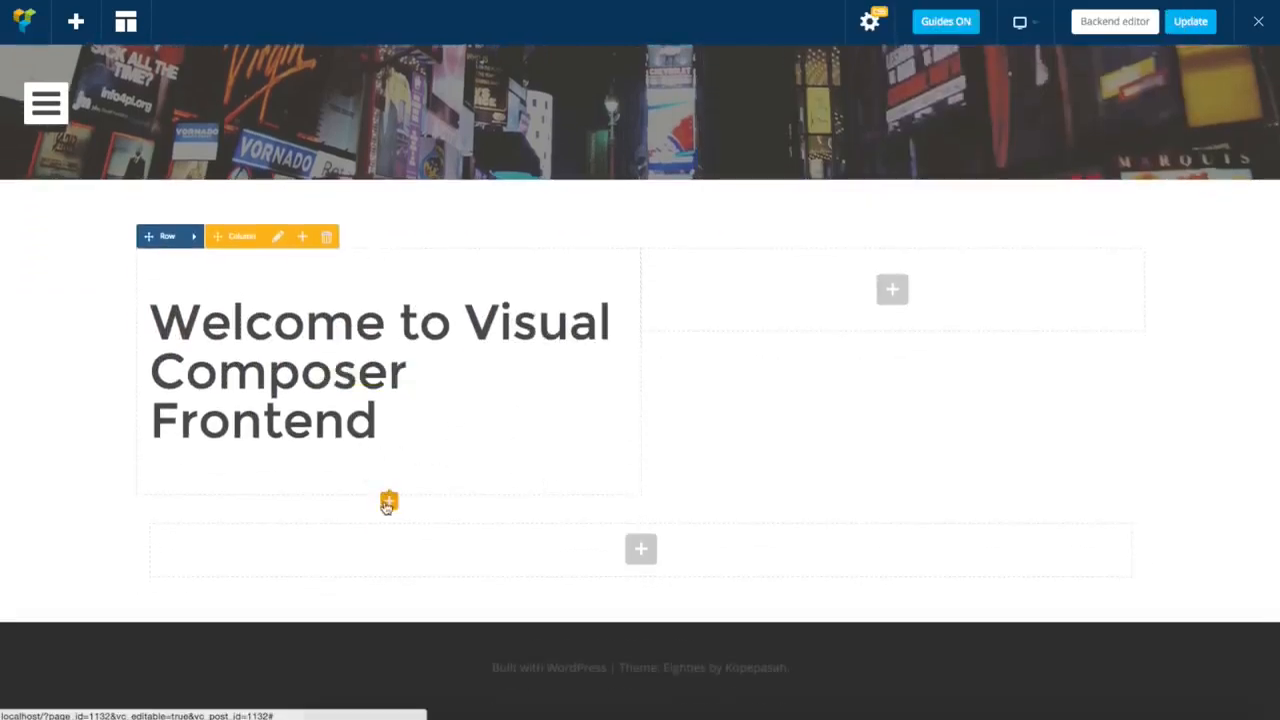
left_click(389, 503)
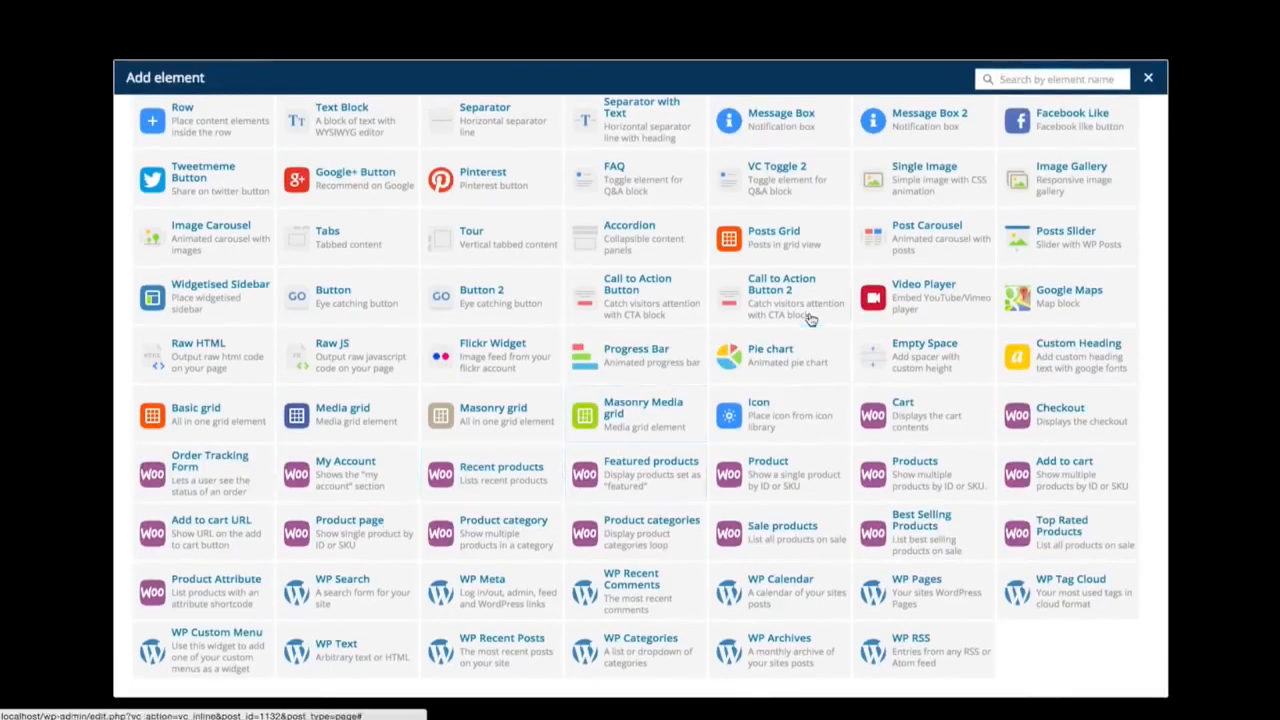
left_click(478, 296)
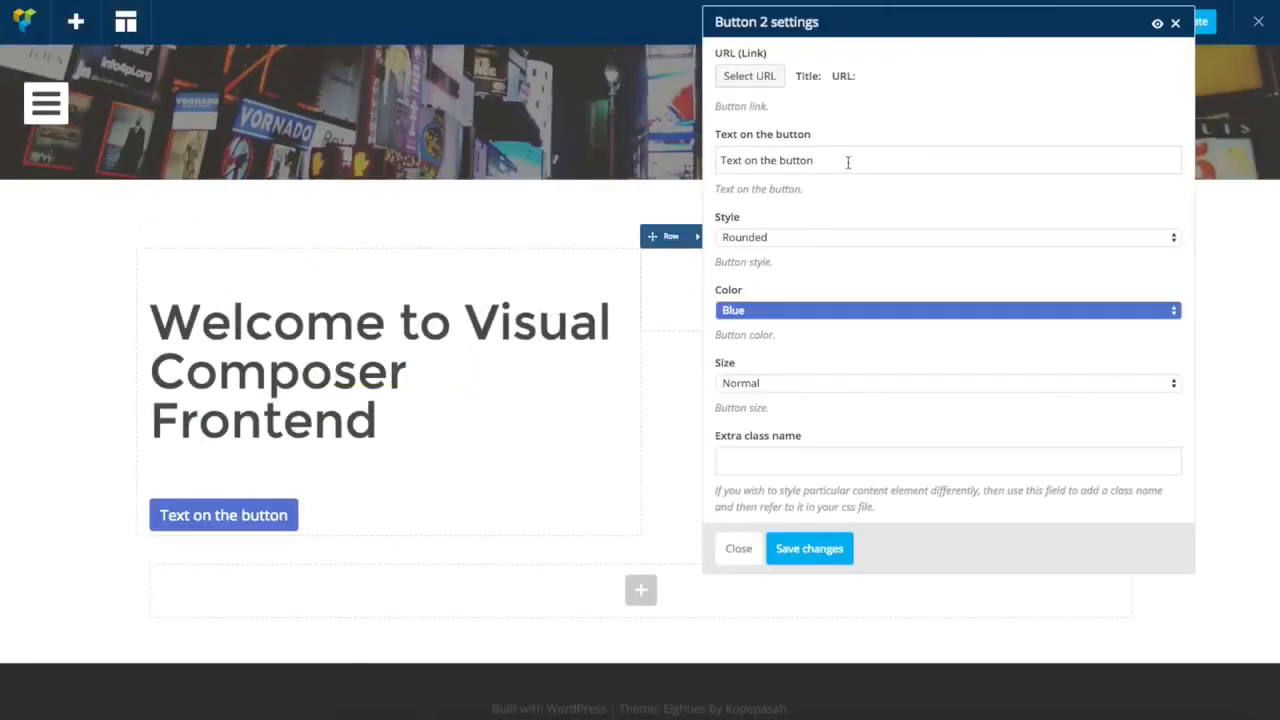
left_click(762, 85)
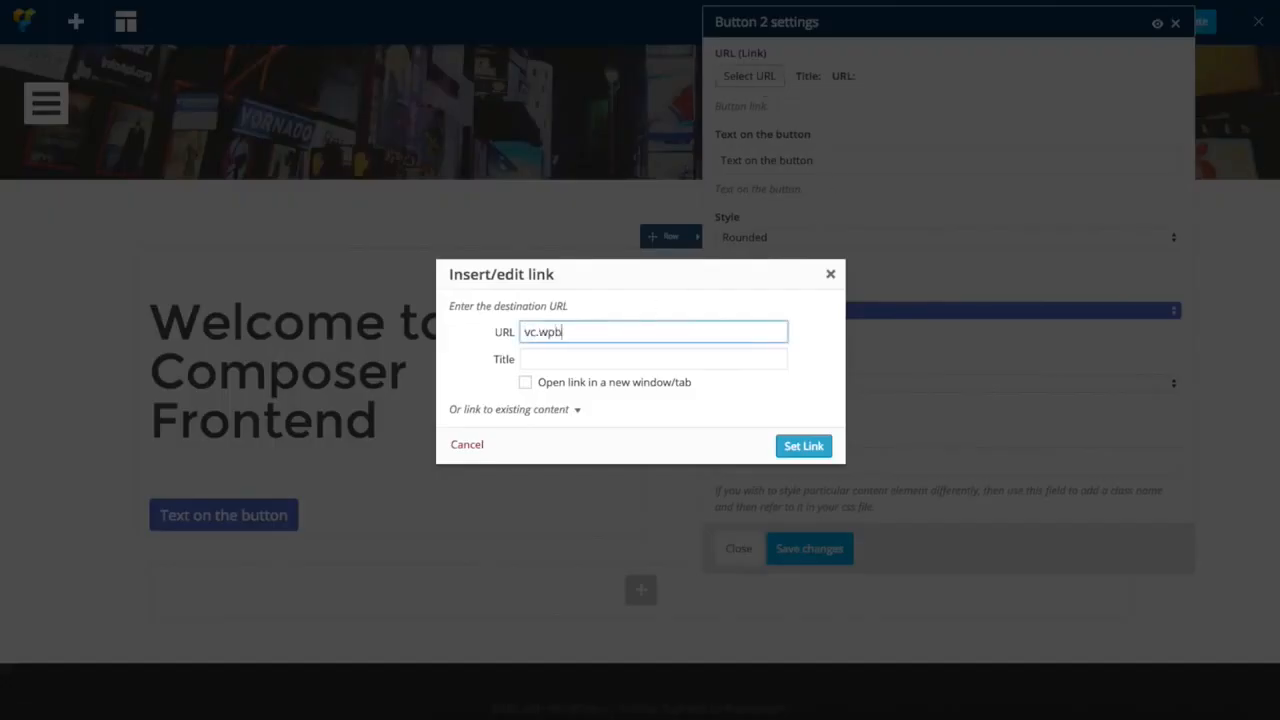
type("vc.wpbakery.c")
left_click(790, 445)
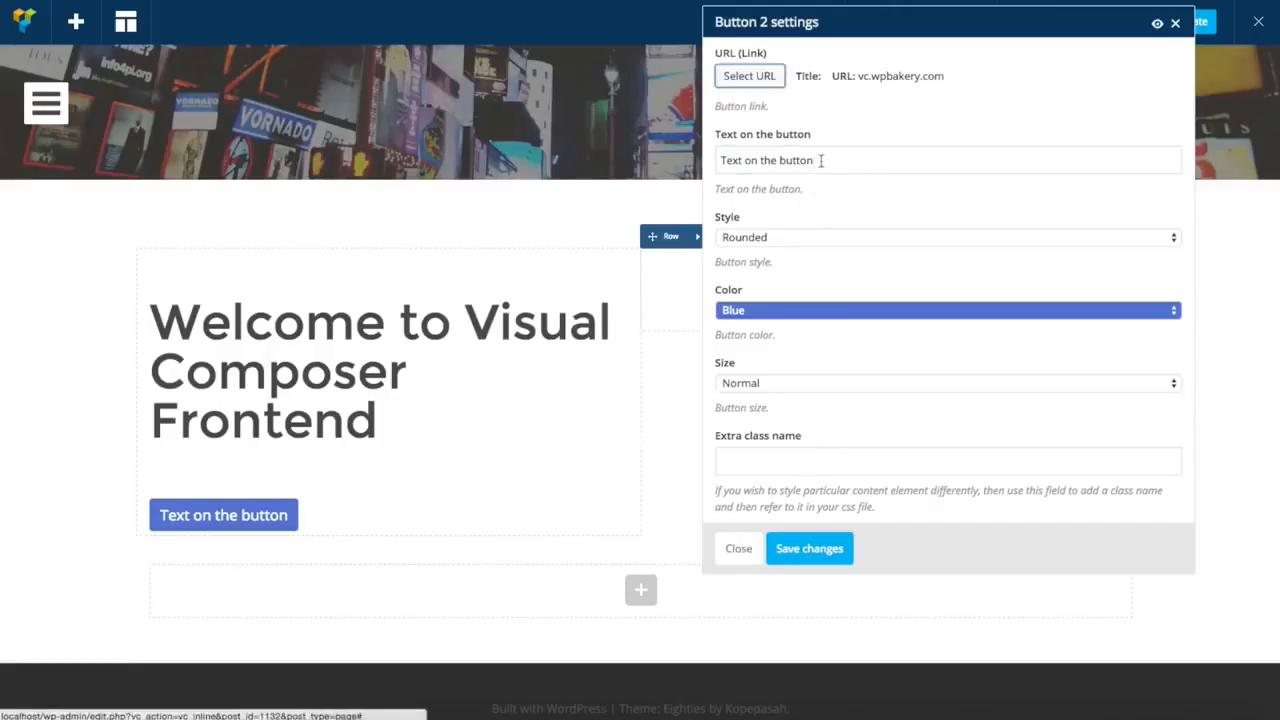
Label the button "Read more", set its size to Large and its color to Juicy pink, and save it
triple_click(820, 160)
type("Read more")
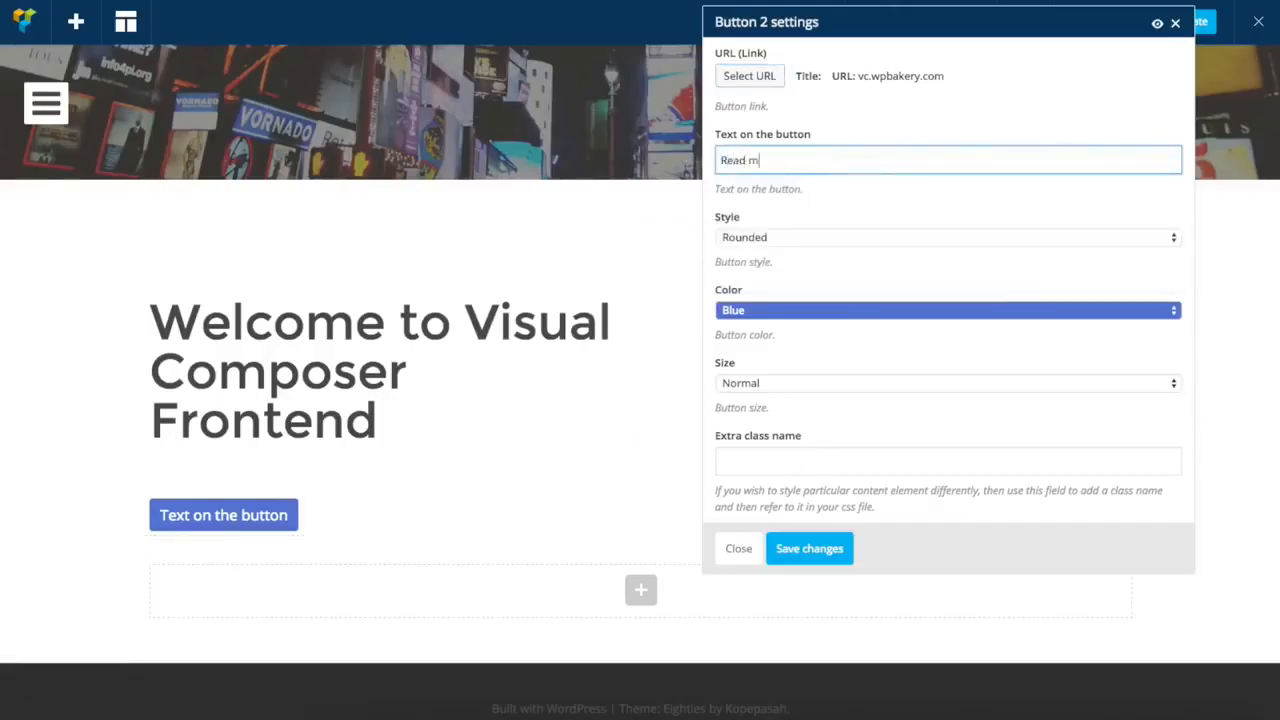
left_click(757, 386)
left_click(760, 397)
left_click(755, 312)
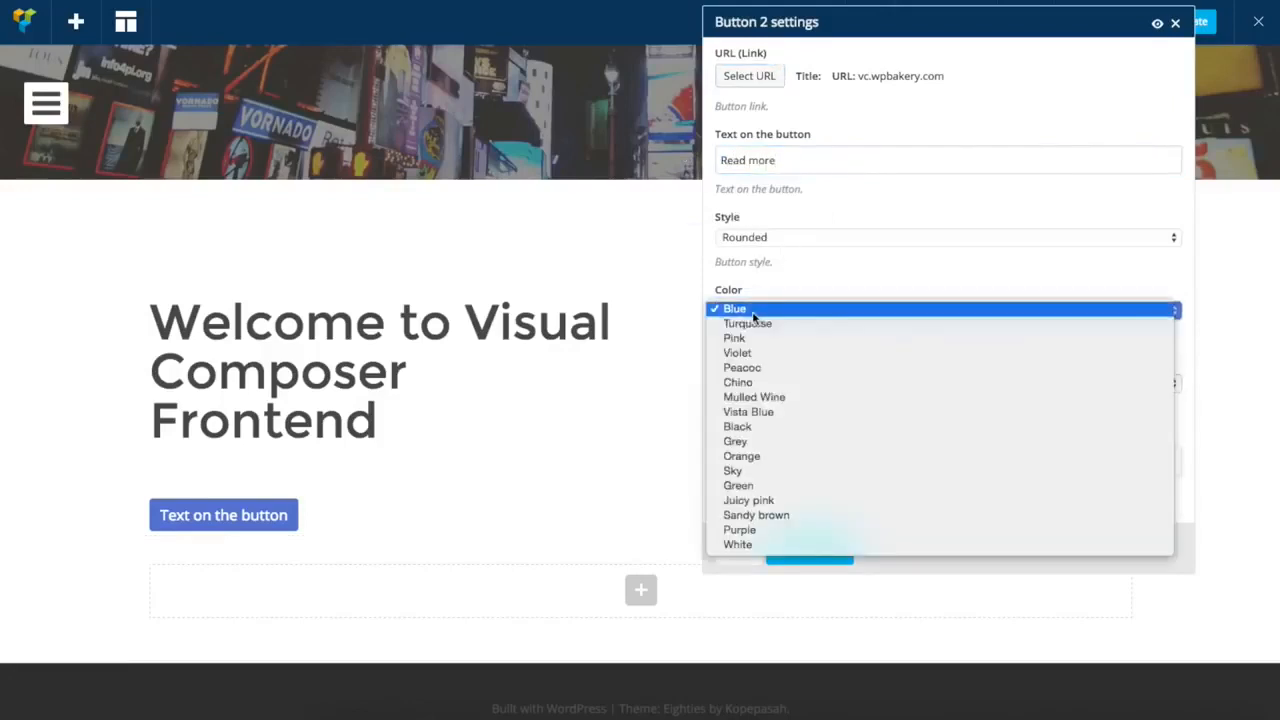
left_click(774, 501)
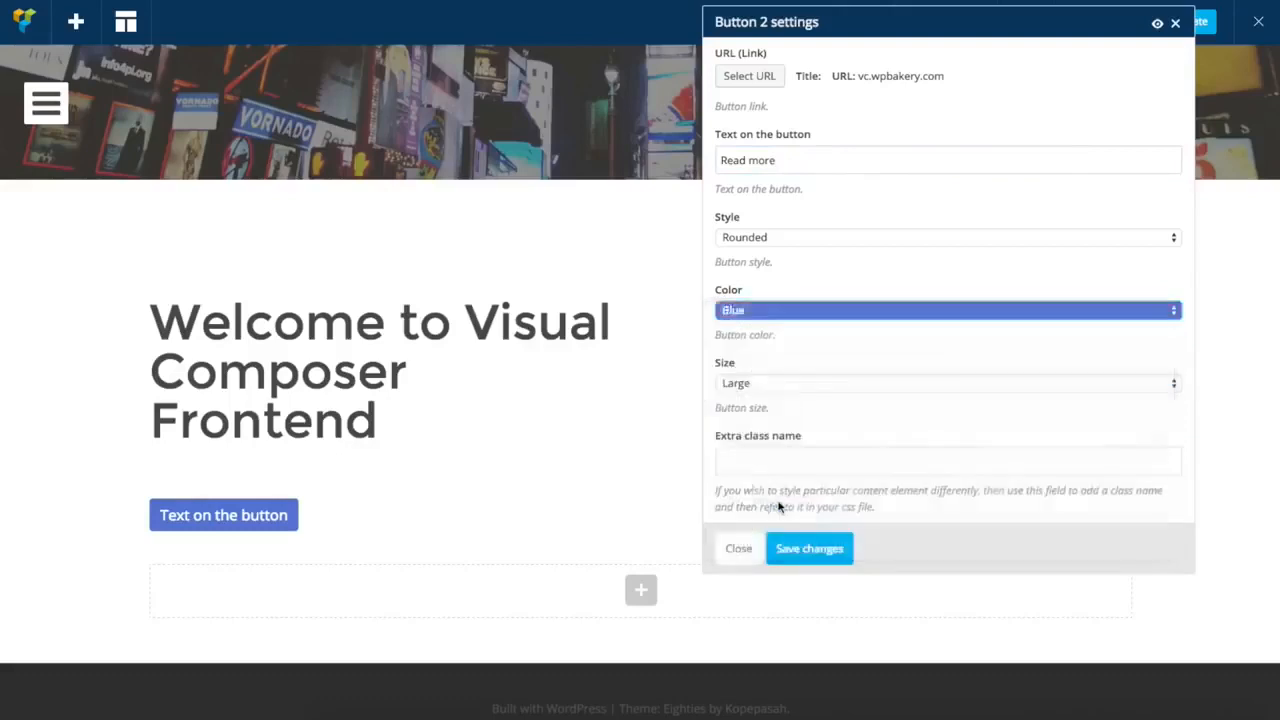
left_click(824, 550)
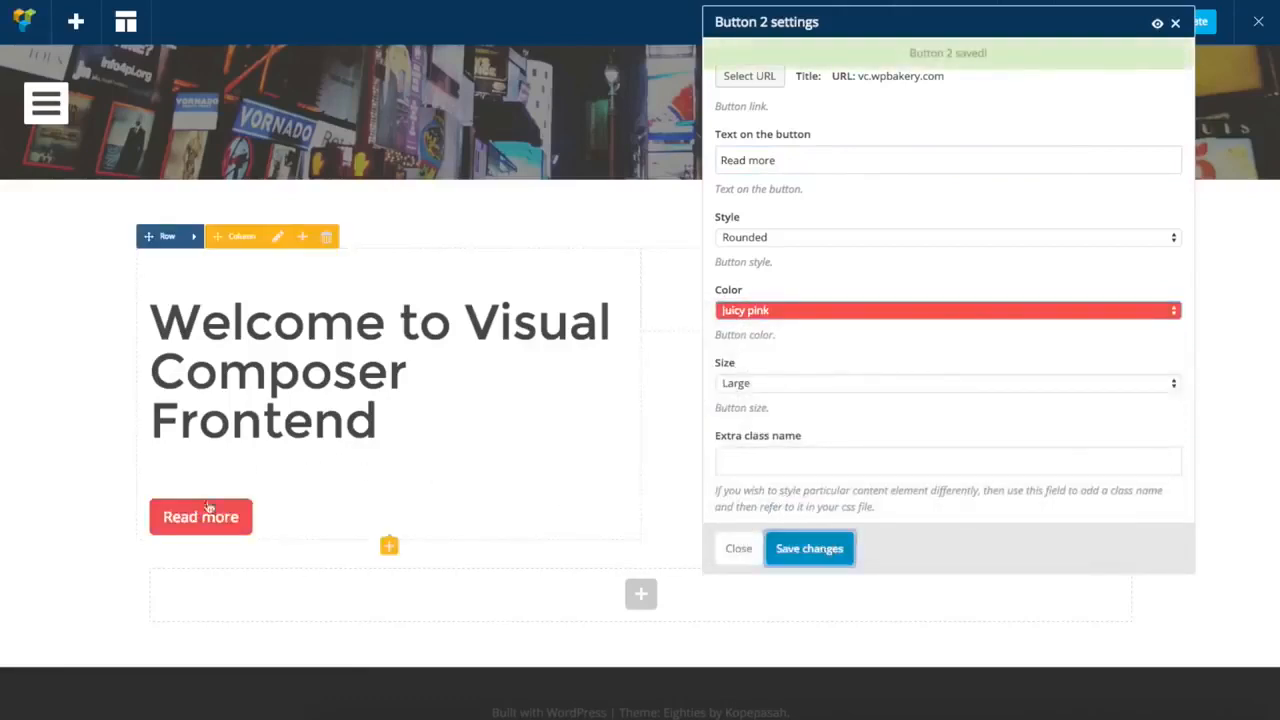
left_click(737, 548)
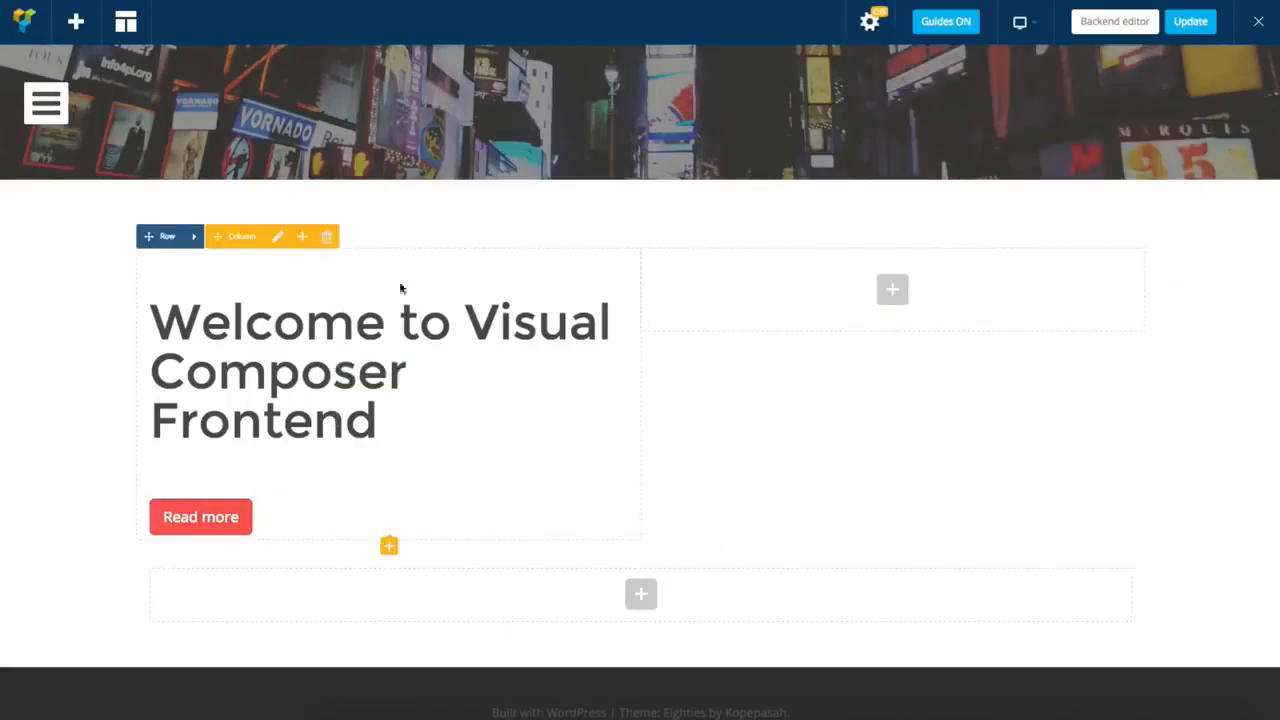
Set Male.png from the media library as the background image of the heading's row and save the row settings
mouse_move(192, 242)
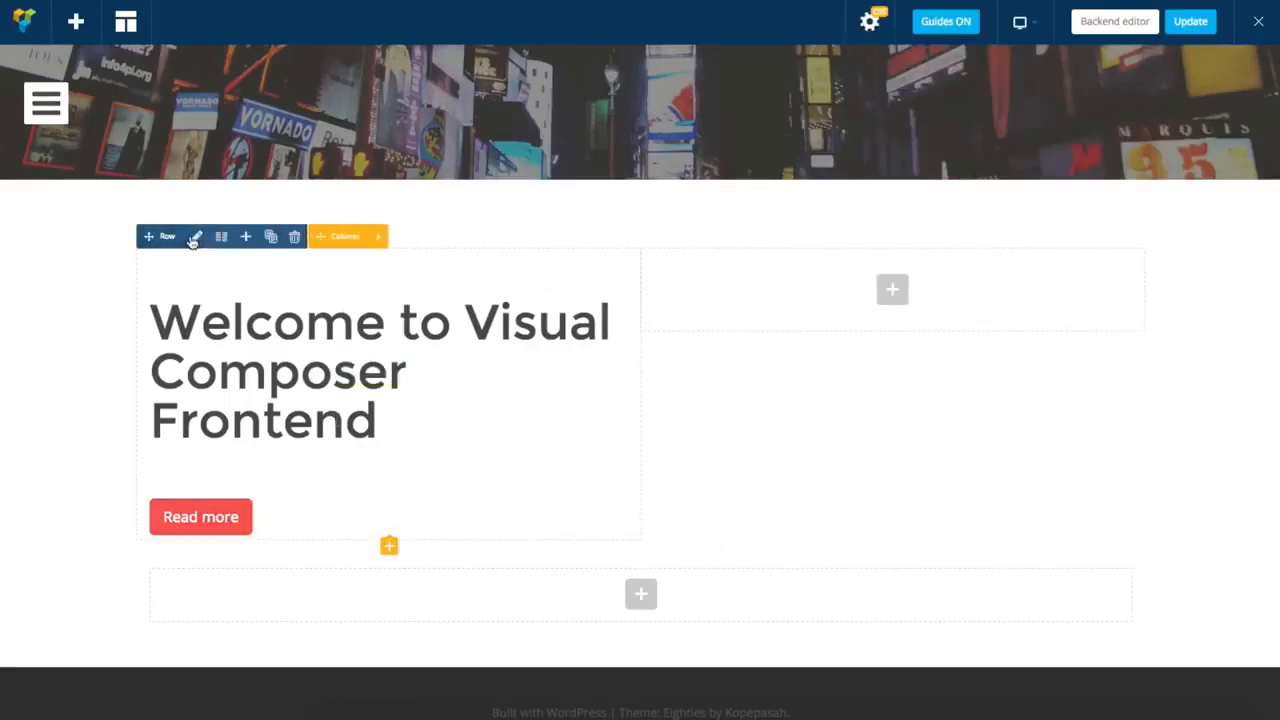
left_click(197, 237)
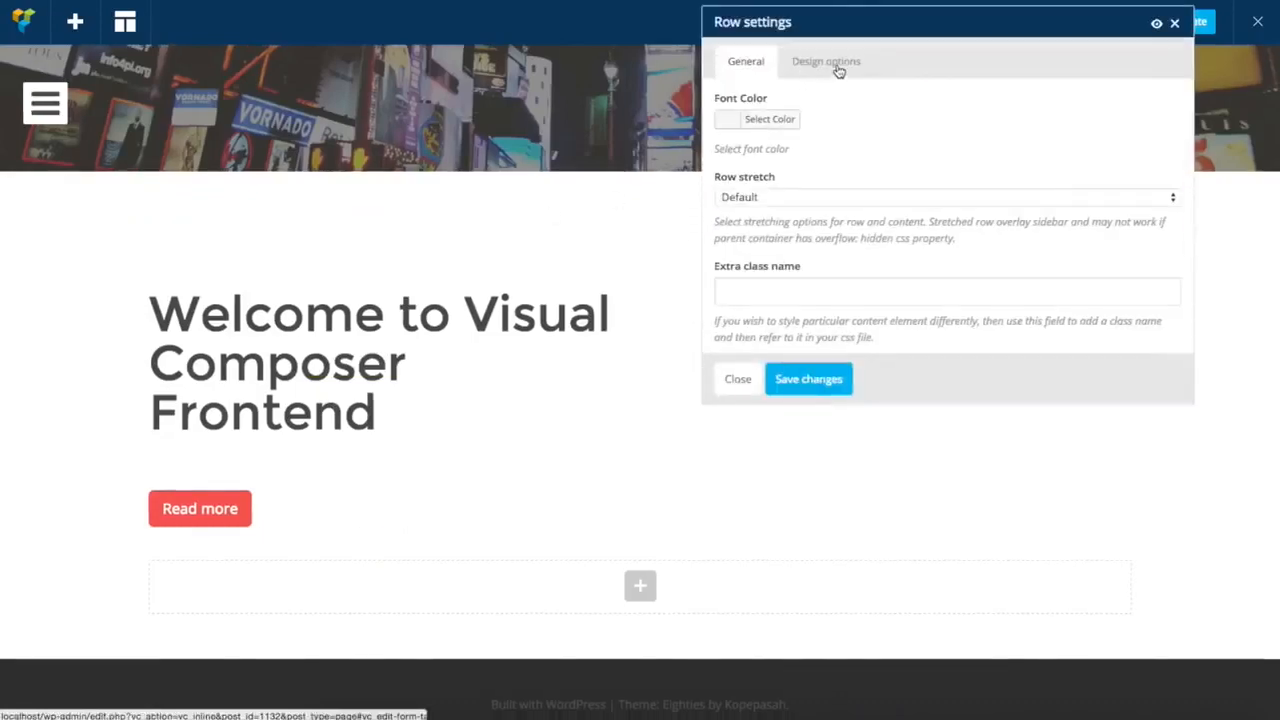
left_click(838, 66)
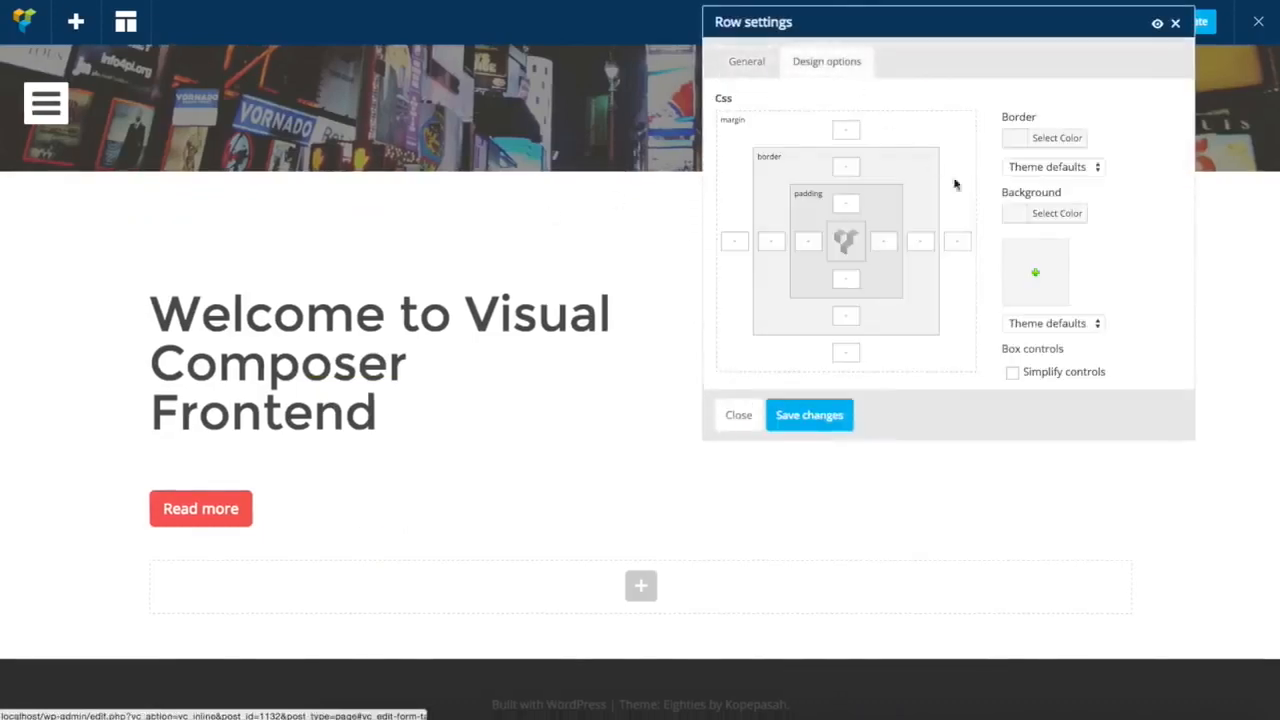
left_click(1034, 269)
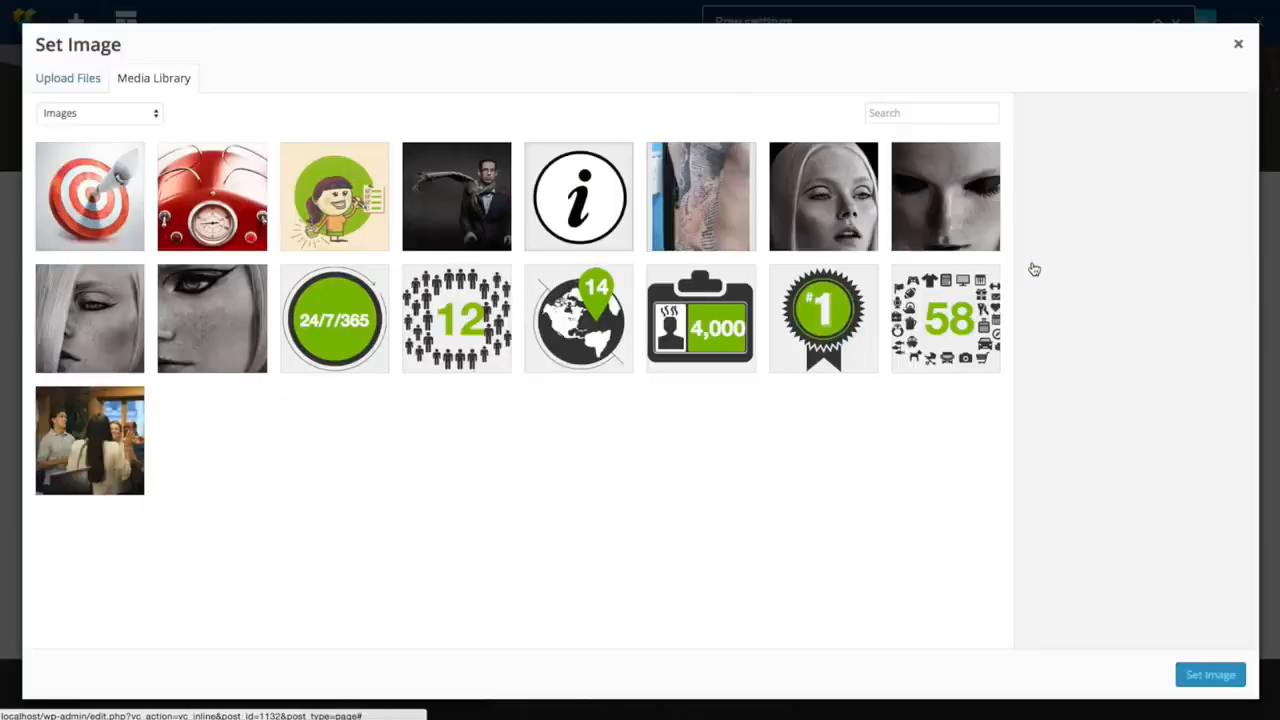
left_click(467, 194)
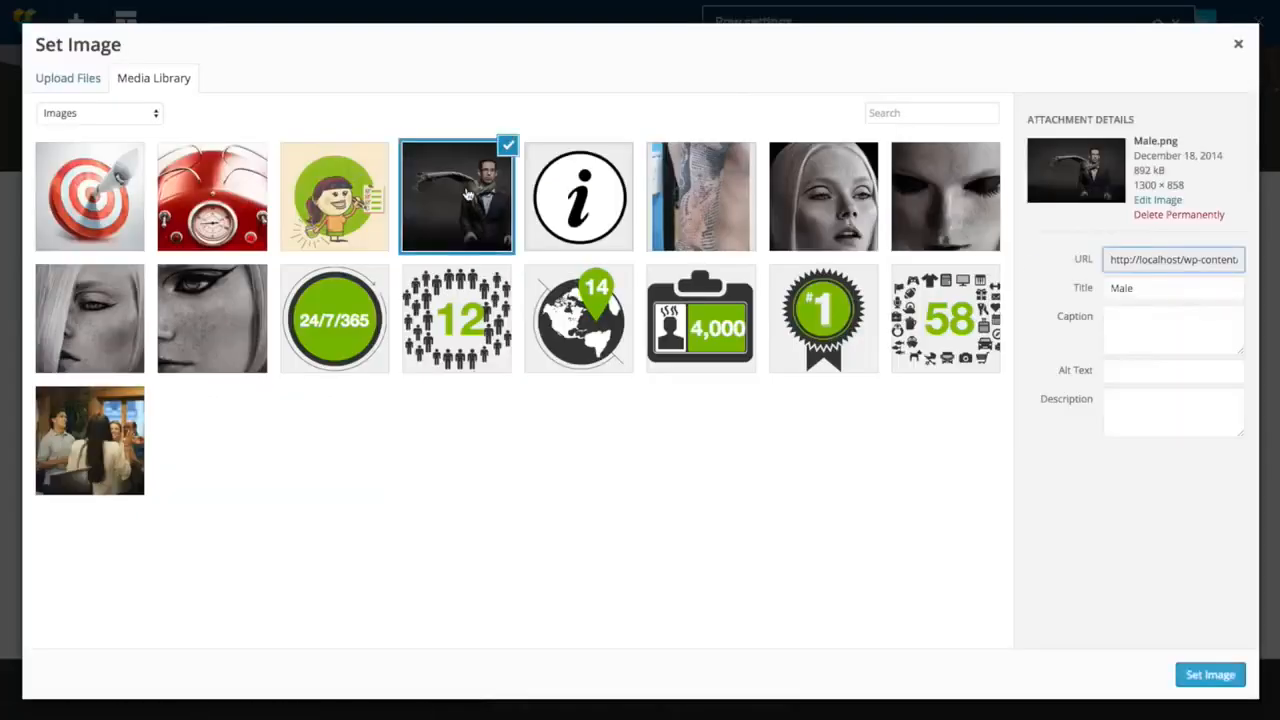
left_click(1213, 678)
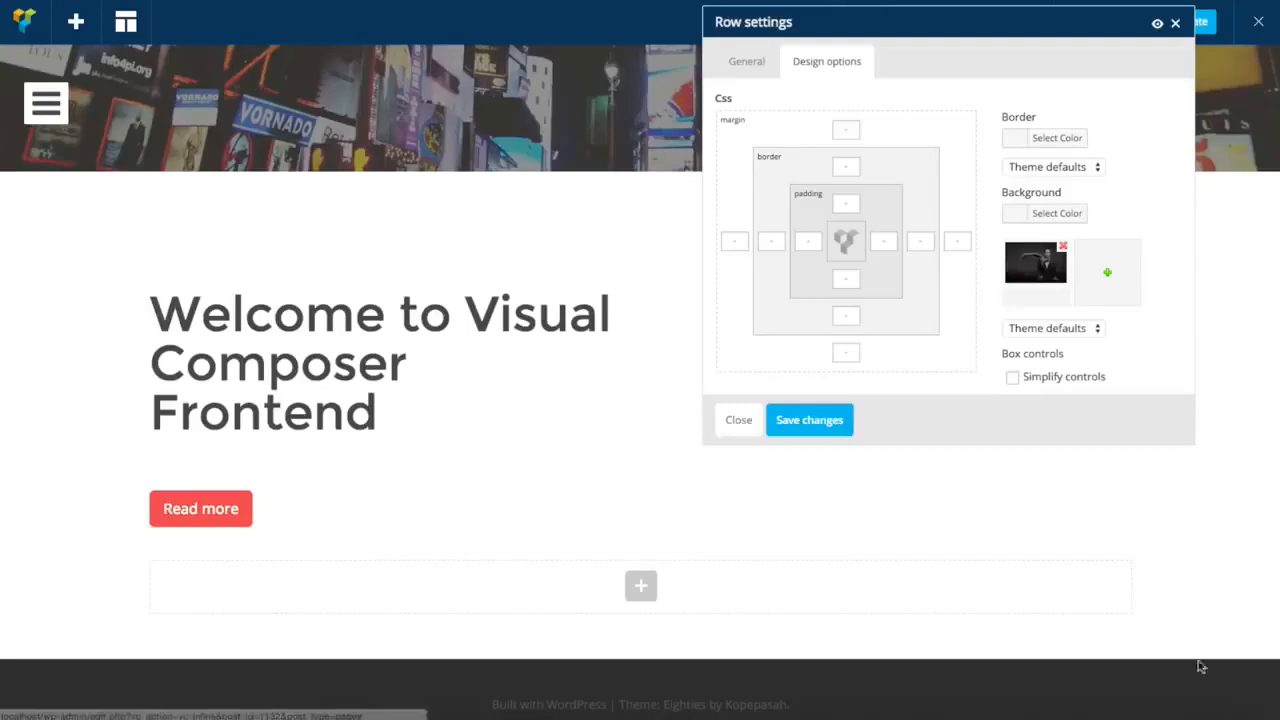
left_click(818, 422)
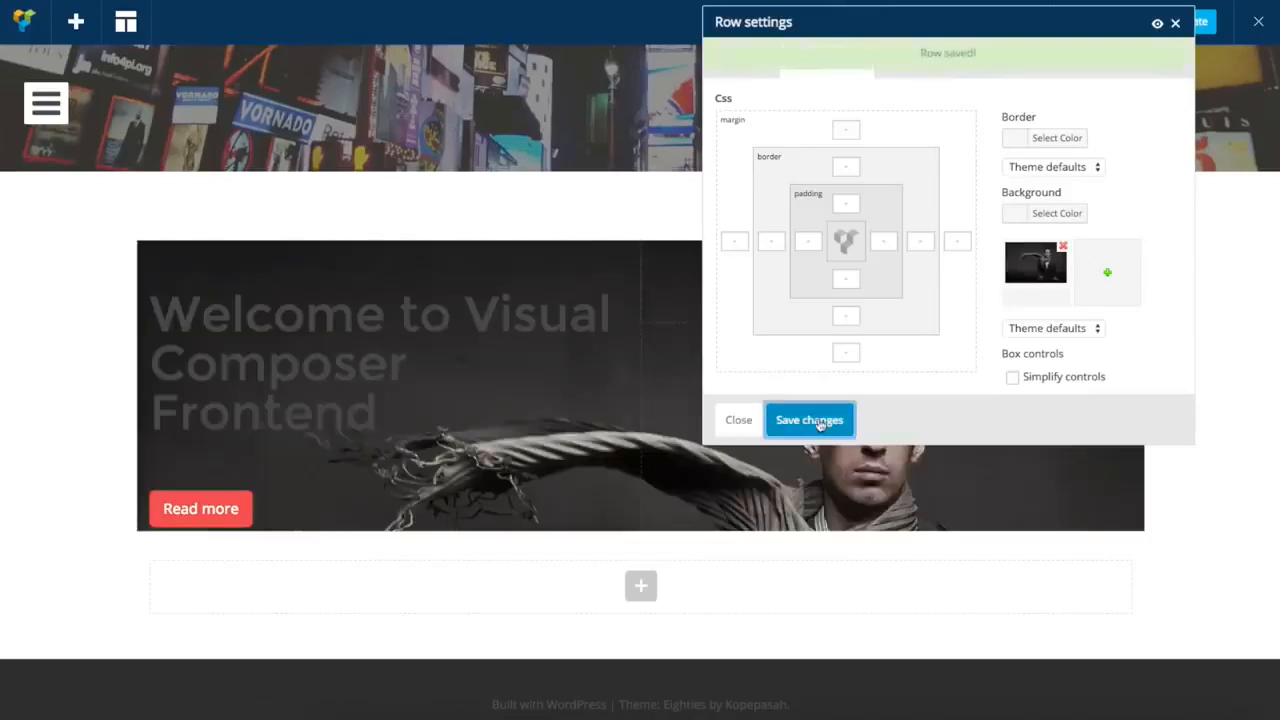
left_click(740, 421)
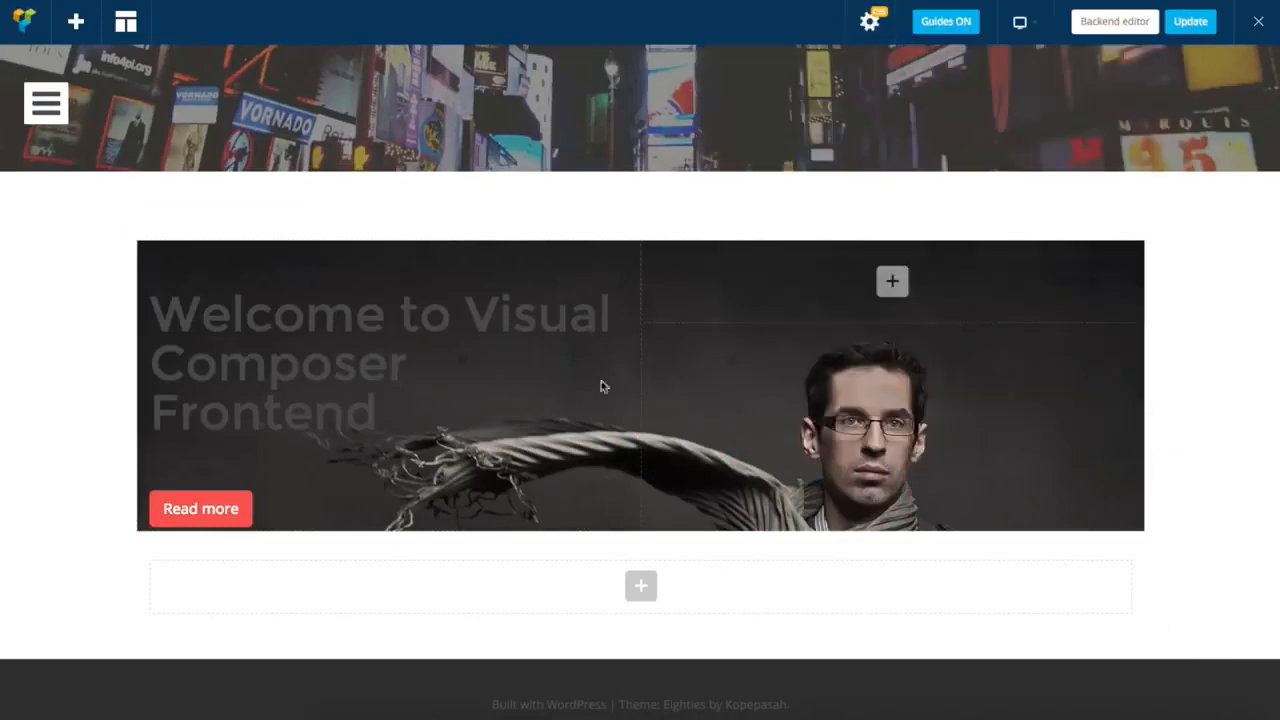
Change the text color of the "Welcome to Visual Composer Frontend" heading to white and save it
left_click(410, 363)
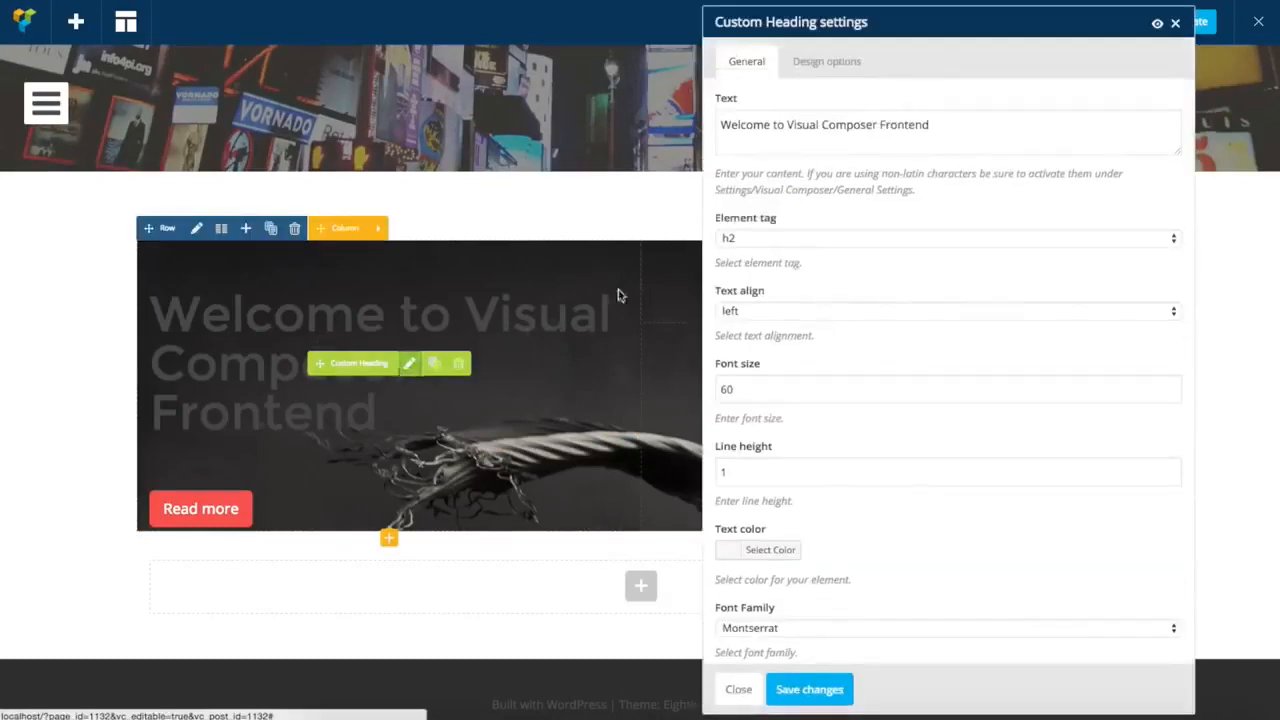
left_click(736, 558)
scroll(782, 550, "down", 3)
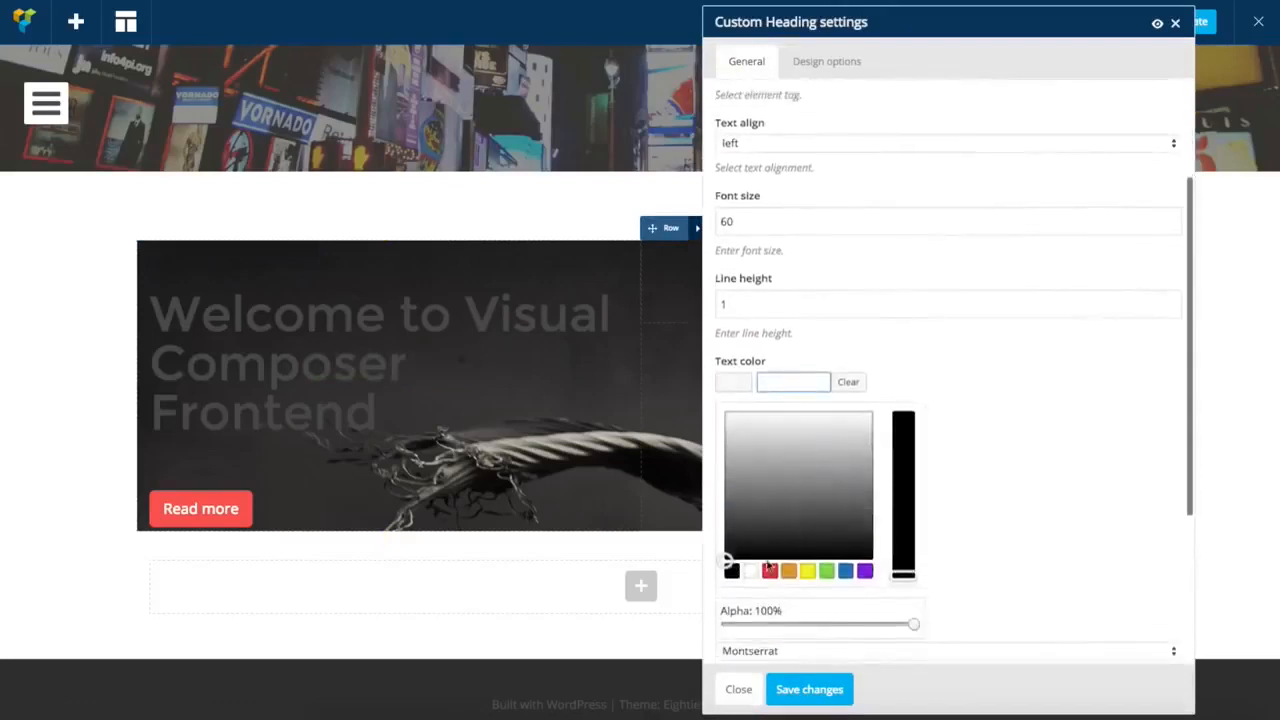
left_click(982, 385)
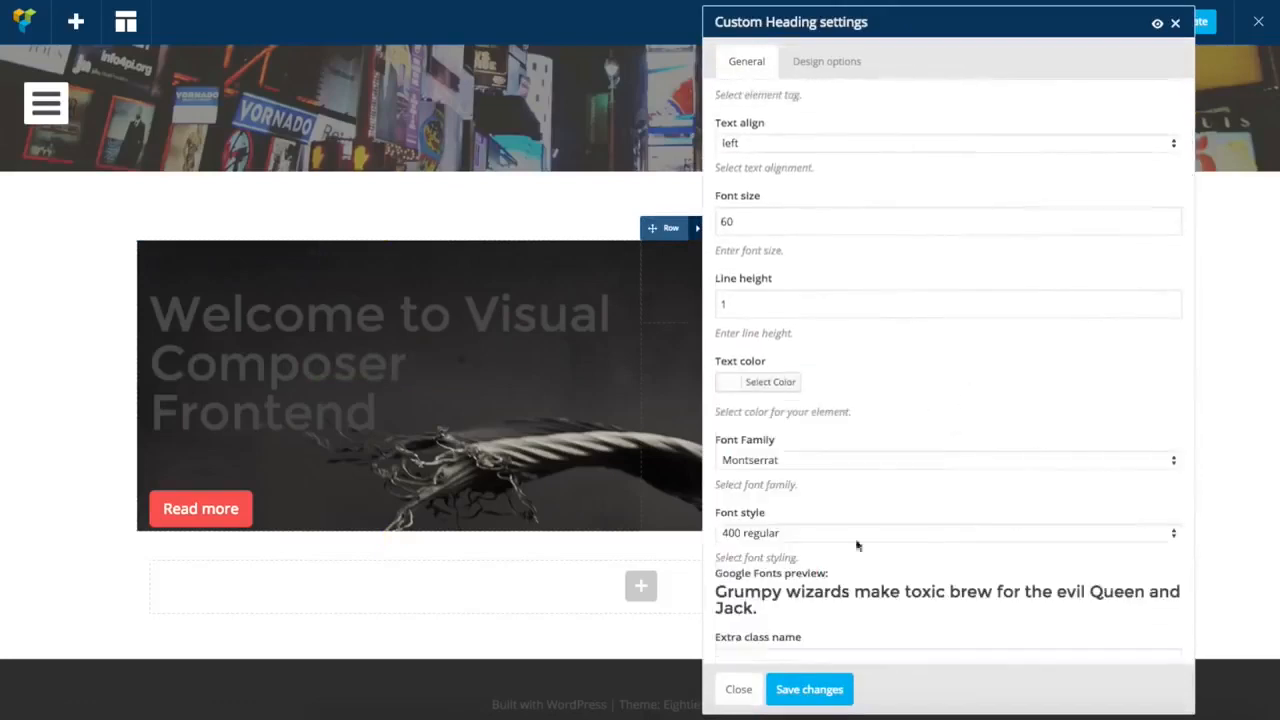
left_click(794, 693)
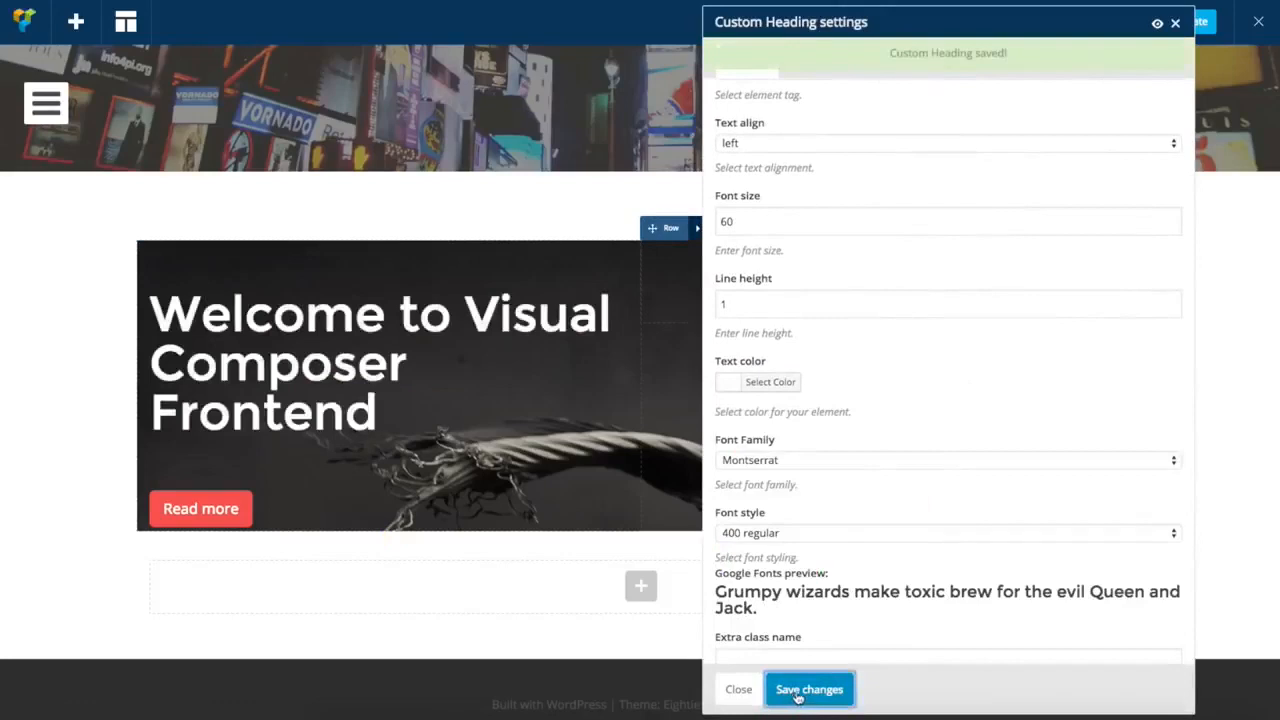
left_click(738, 689)
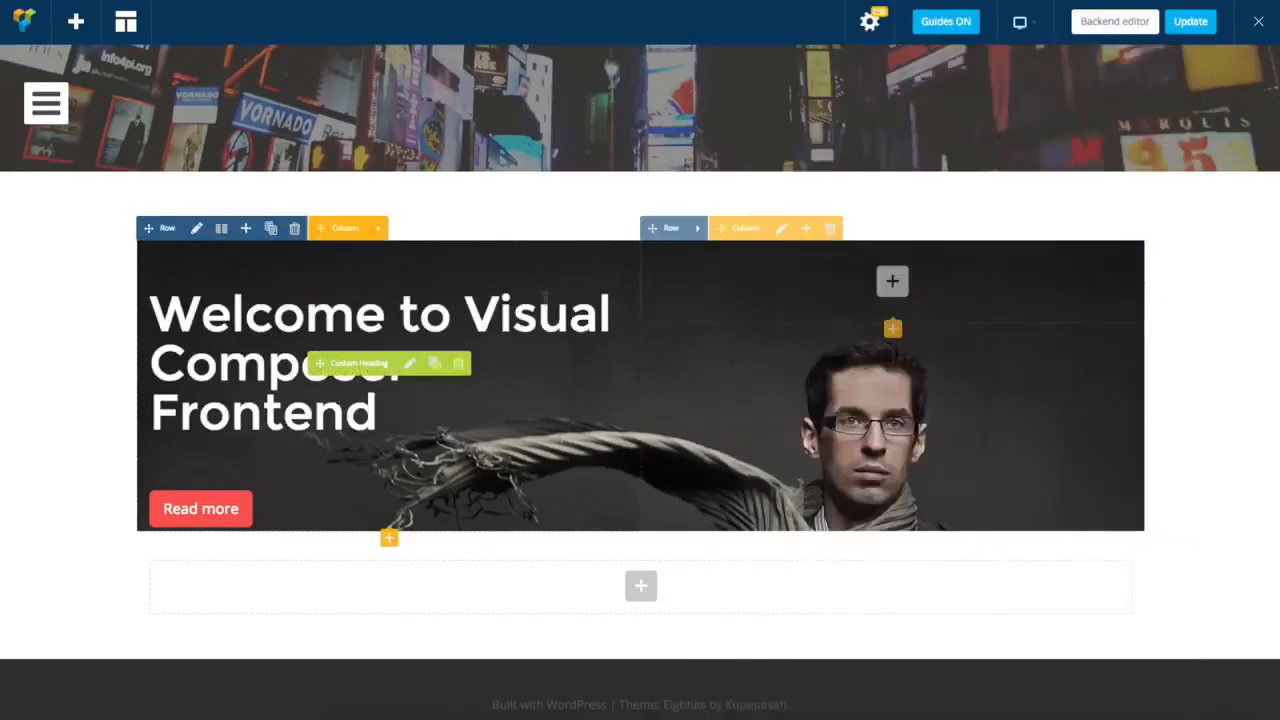
Add an Empty Space element below the Read more button, set its height to 150px and save it
left_click(389, 538)
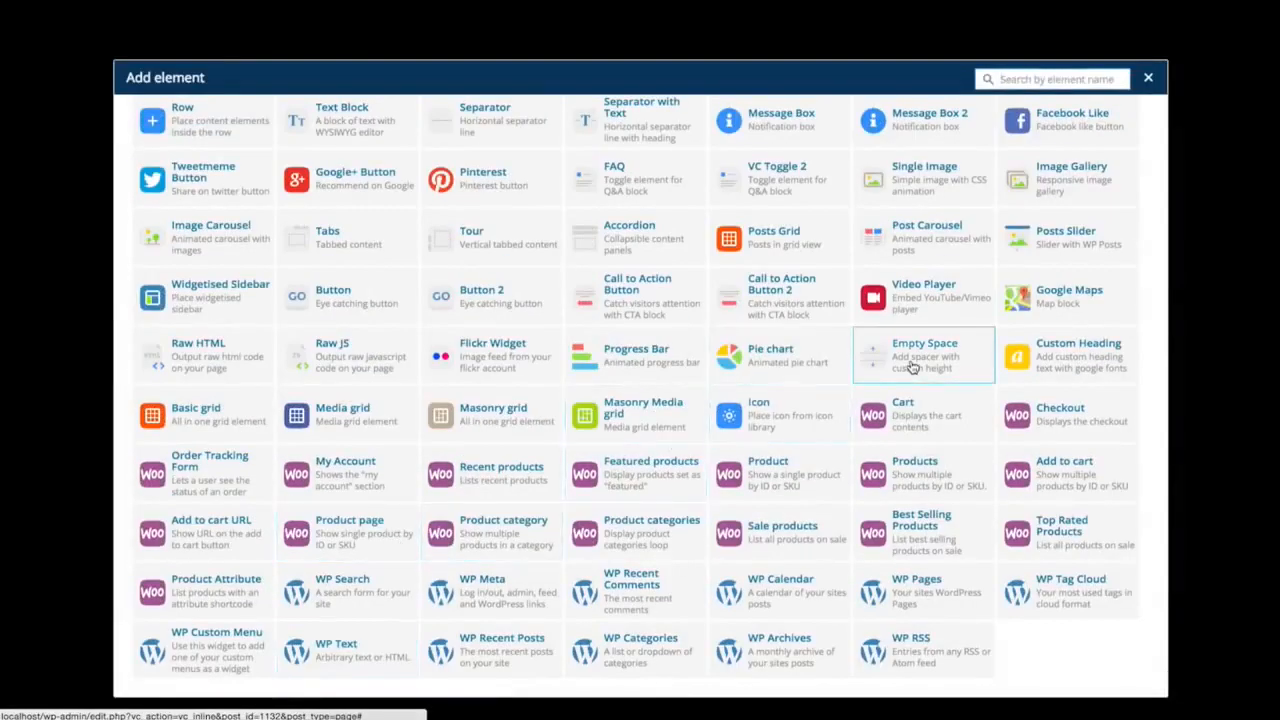
left_click(912, 367)
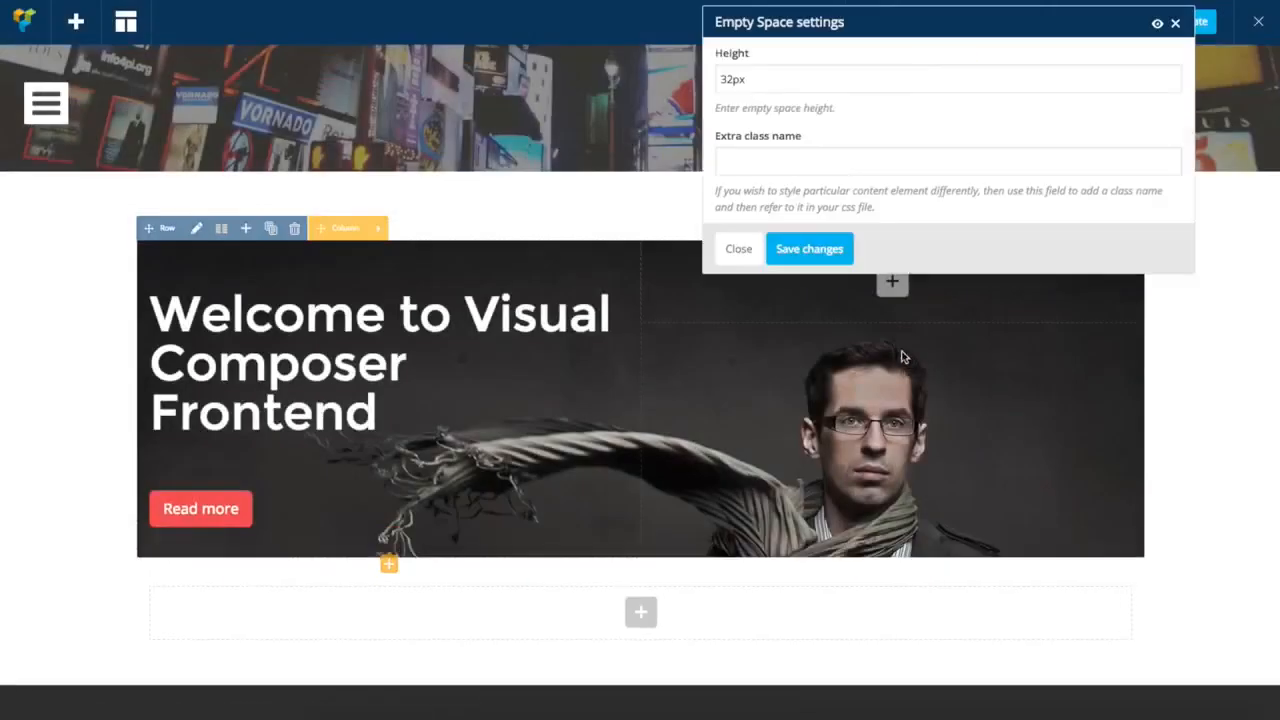
left_click_drag(737, 79, 716, 79)
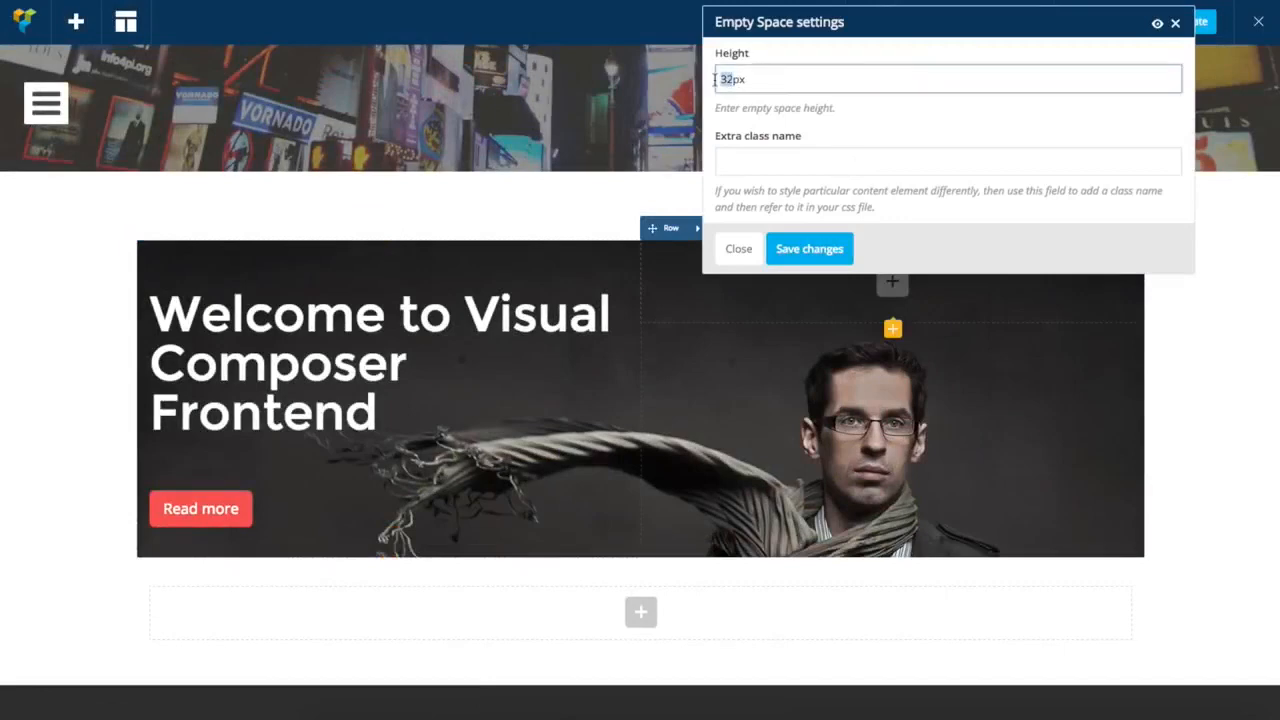
type("1")
left_click(795, 255)
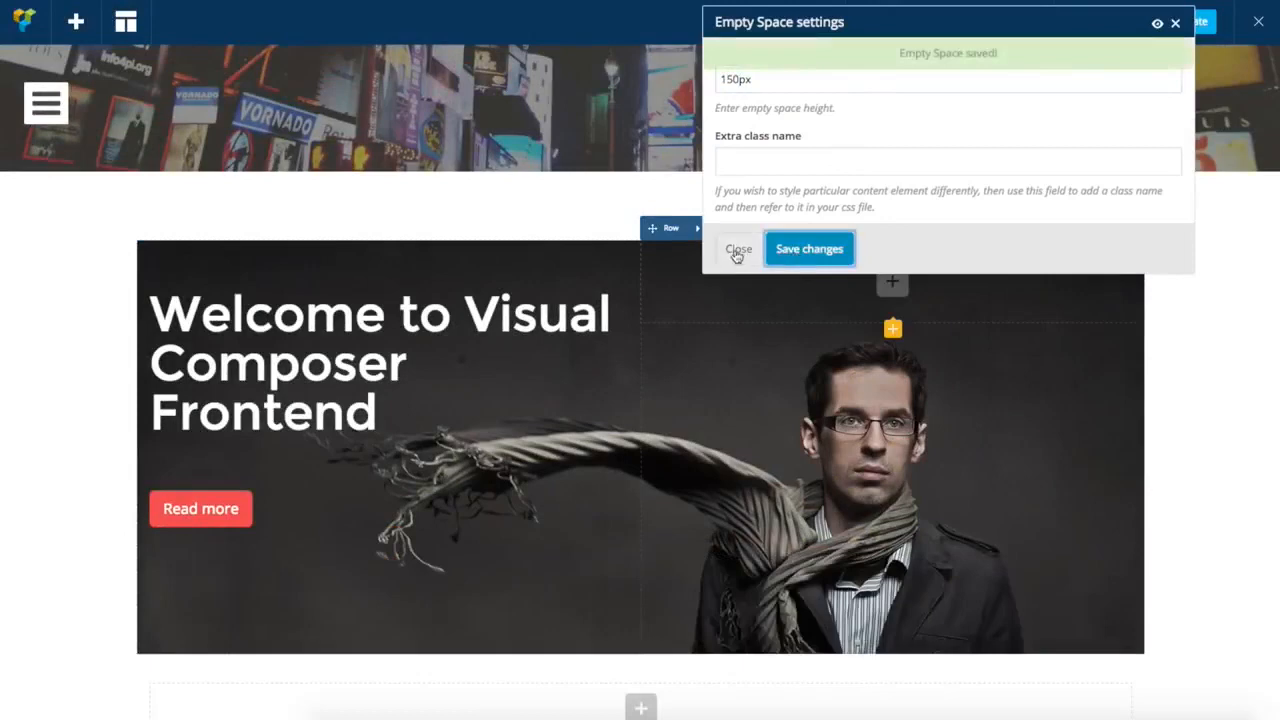
left_click(737, 252)
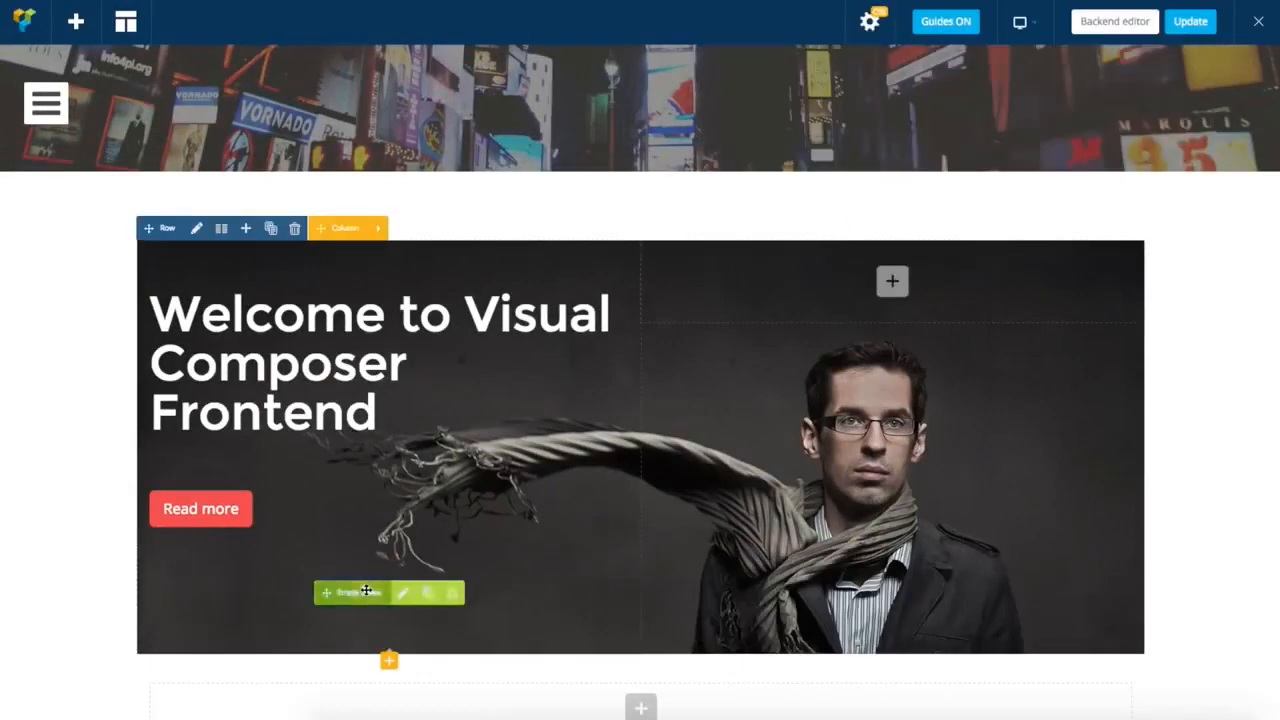
Clone the empty space below the button and move one copy above the heading
left_click(428, 595)
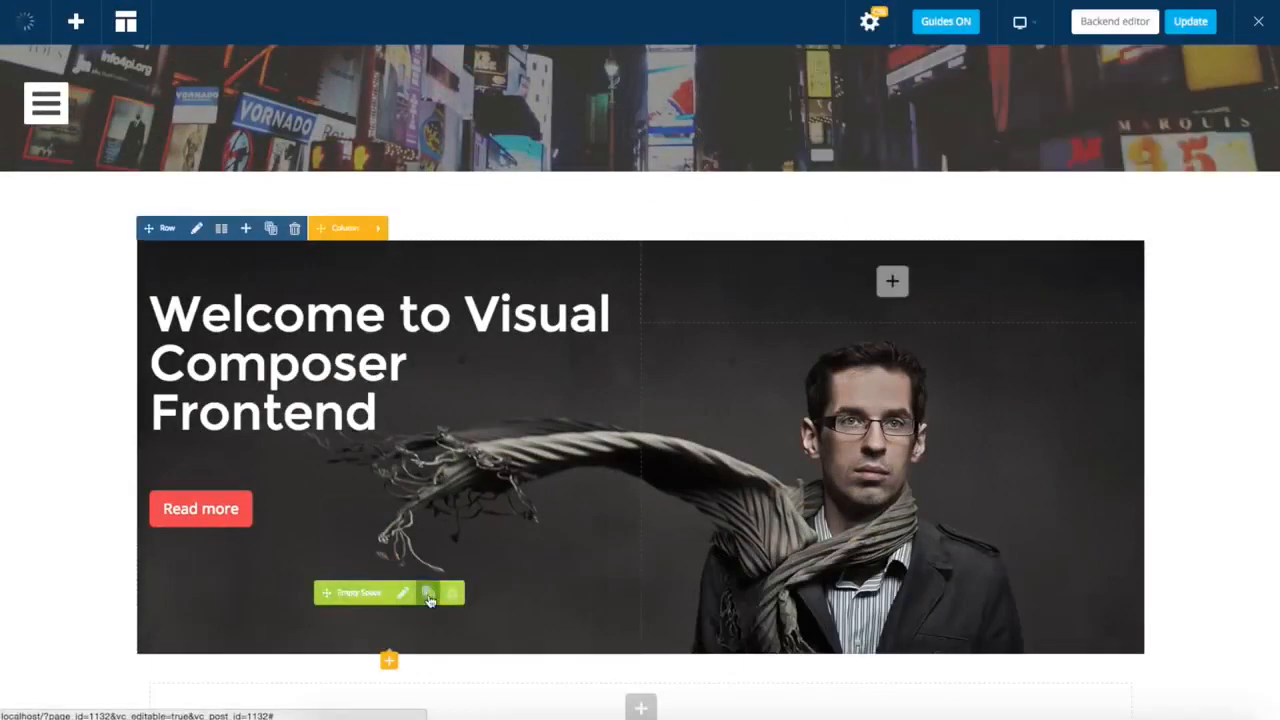
scroll(360, 624, "down", 1)
left_click_drag(353, 623, 334, 191)
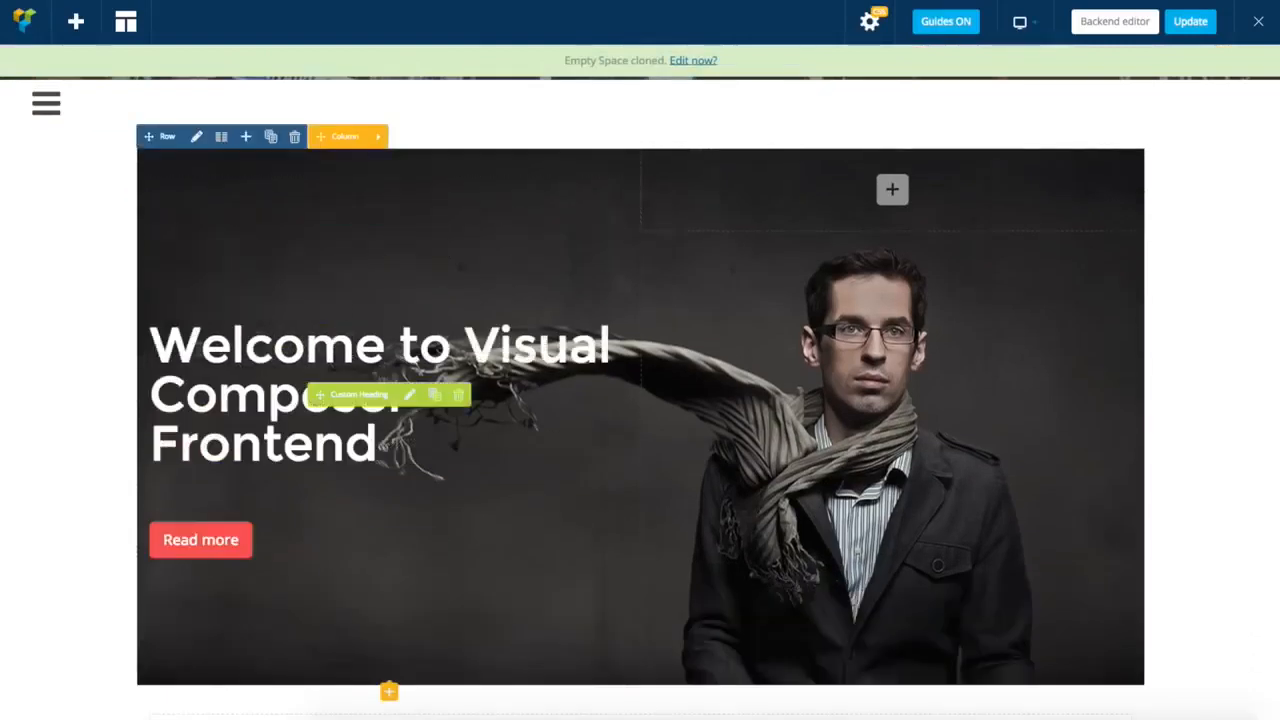
Set the left padding of the row with the background image to 25 and save the row settings
left_click(196, 136)
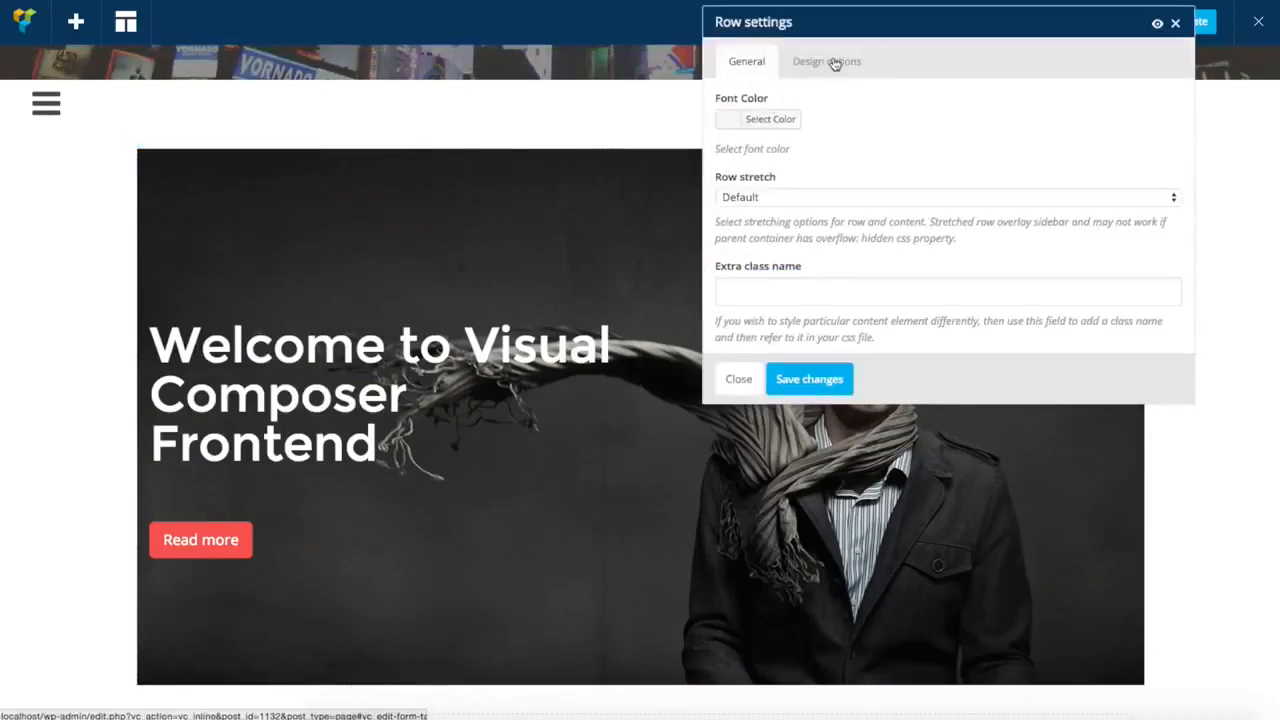
left_click(835, 63)
left_click(806, 240)
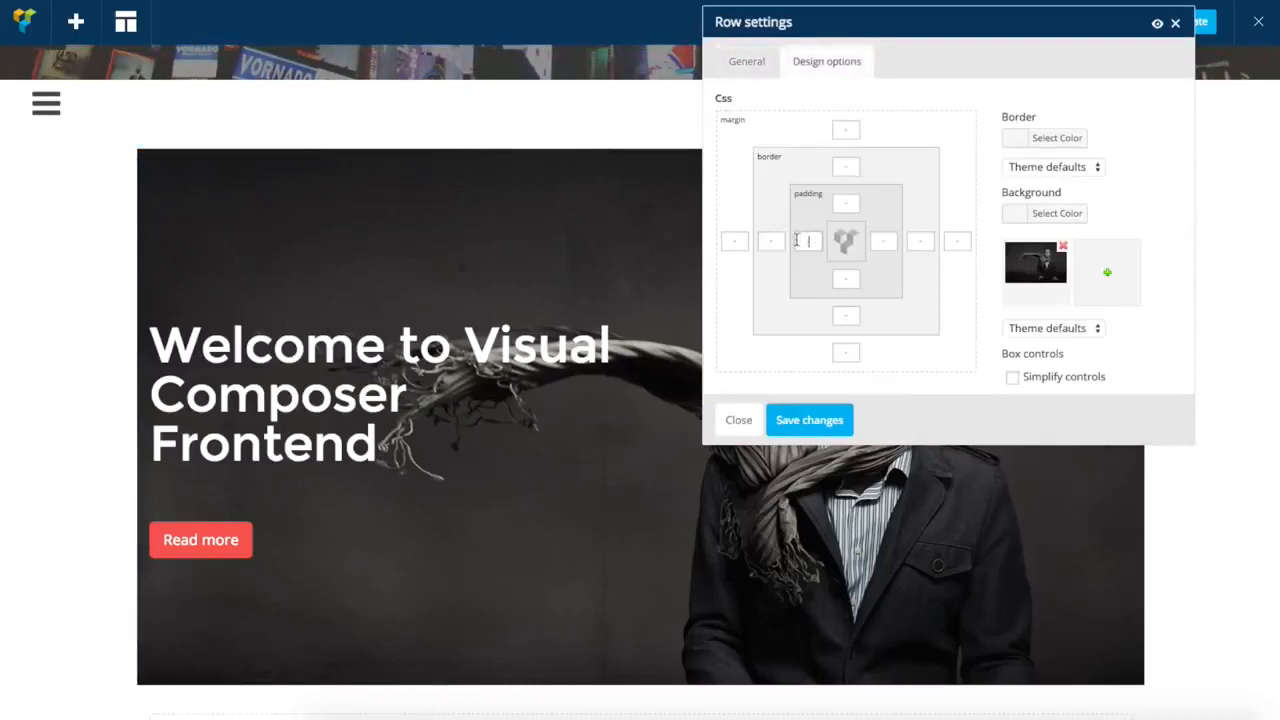
left_click(815, 422)
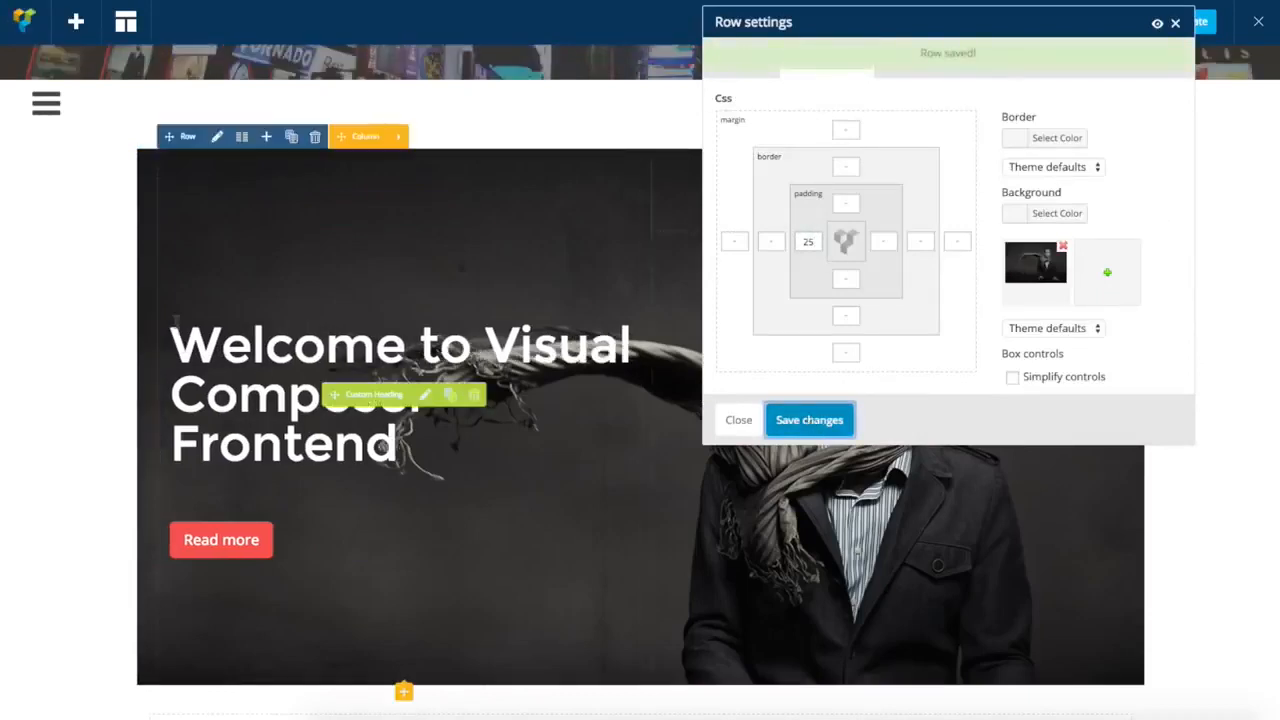
left_click(738, 419)
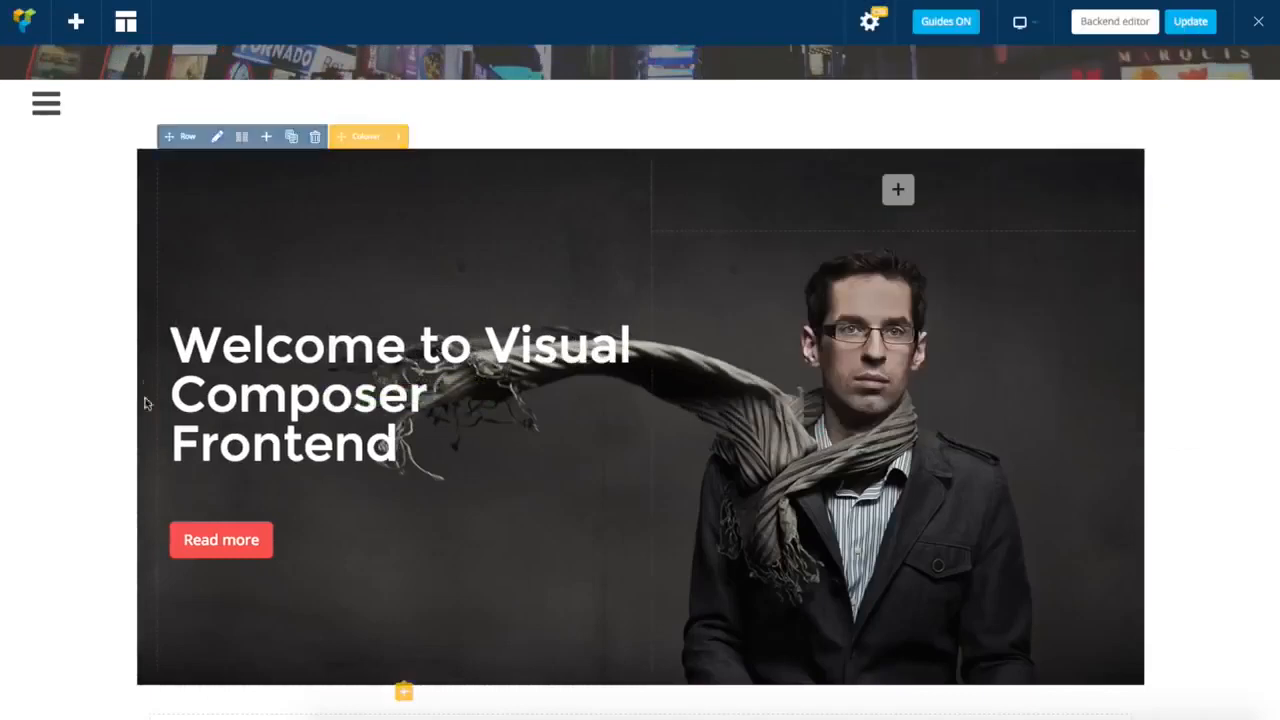
Add a Custom Heading element in a new row below the image section with the text "Why Visual Composer is #1 tool?"
scroll(831, 456, "down", 3)
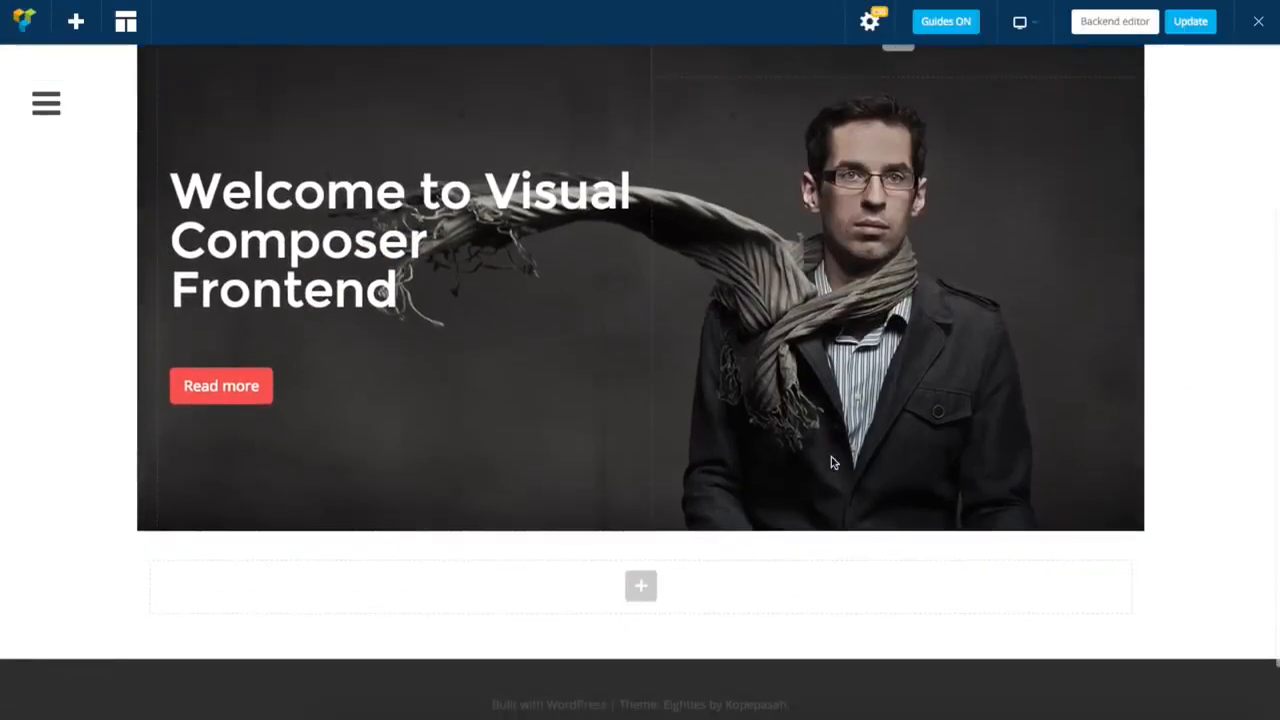
left_click(643, 588)
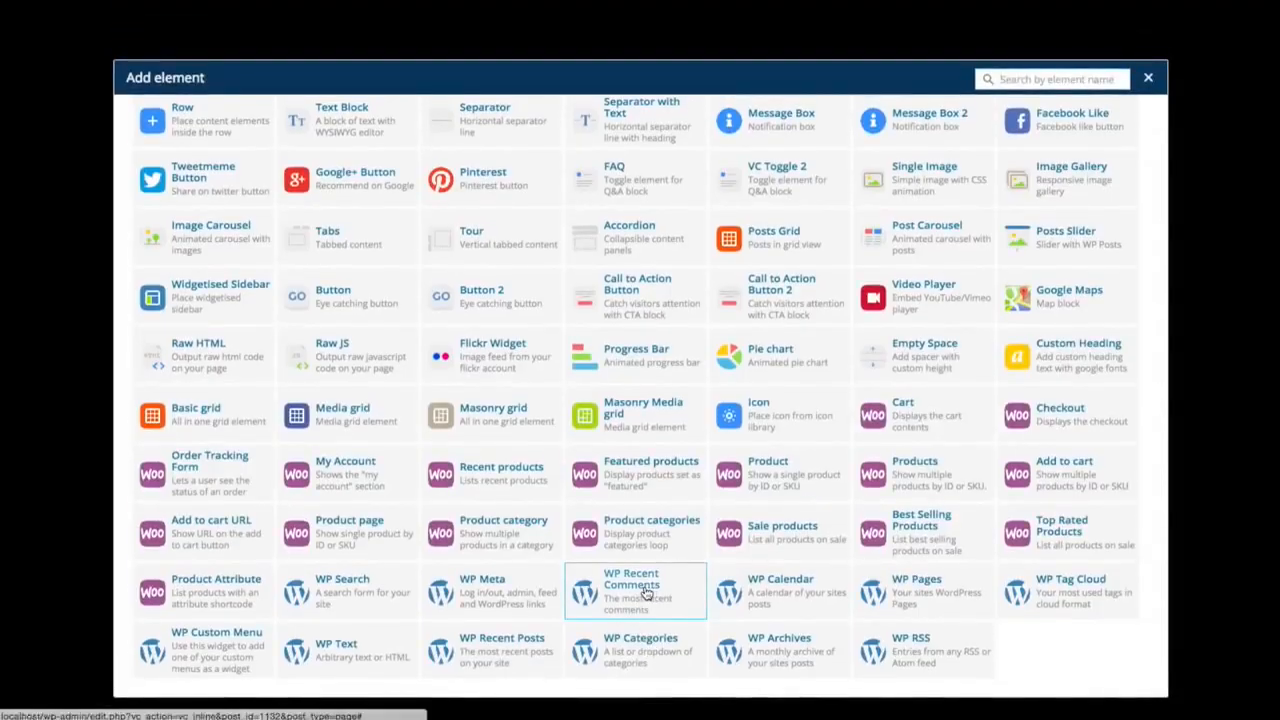
scroll(598, 240, "up", 1)
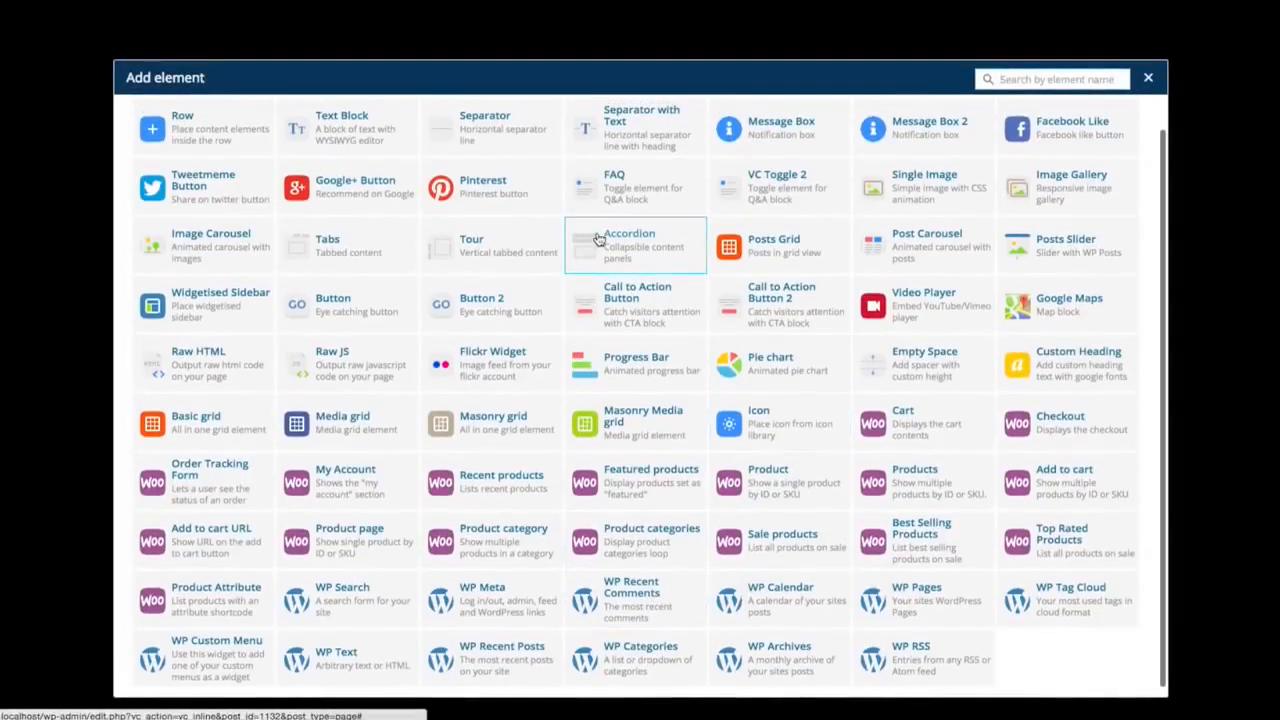
left_click(1028, 356)
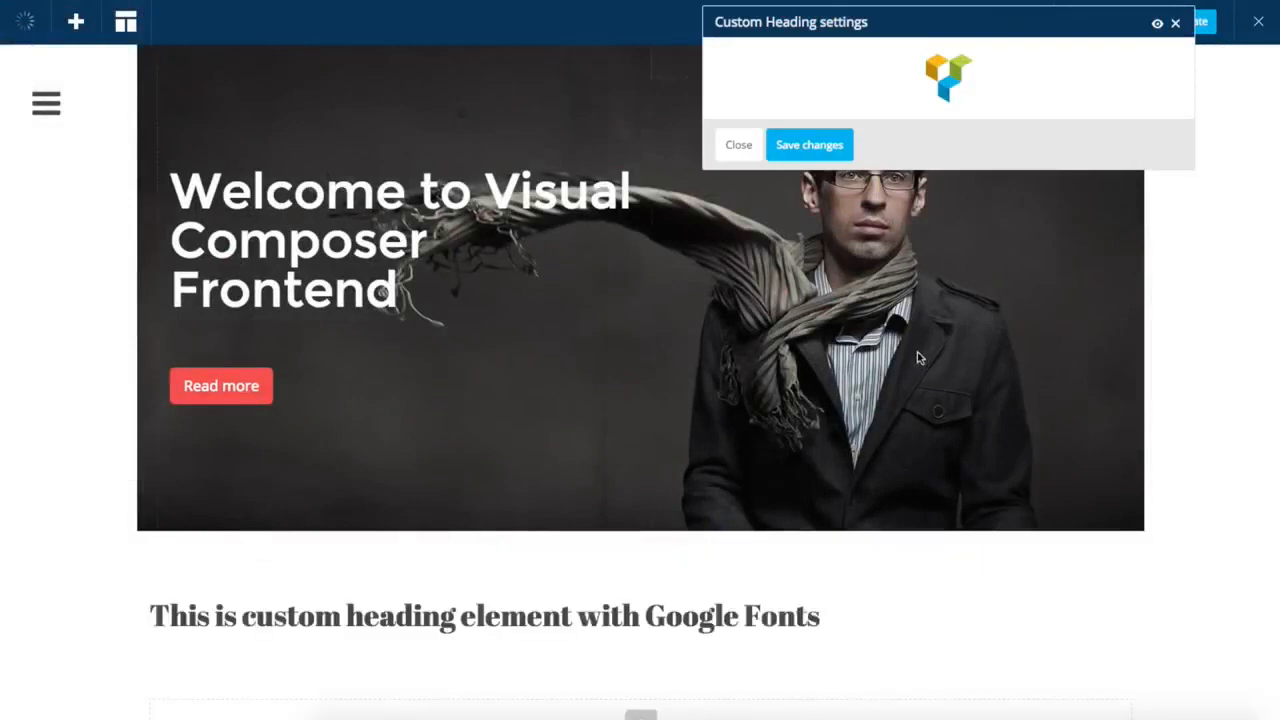
scroll(869, 366, "down", 1)
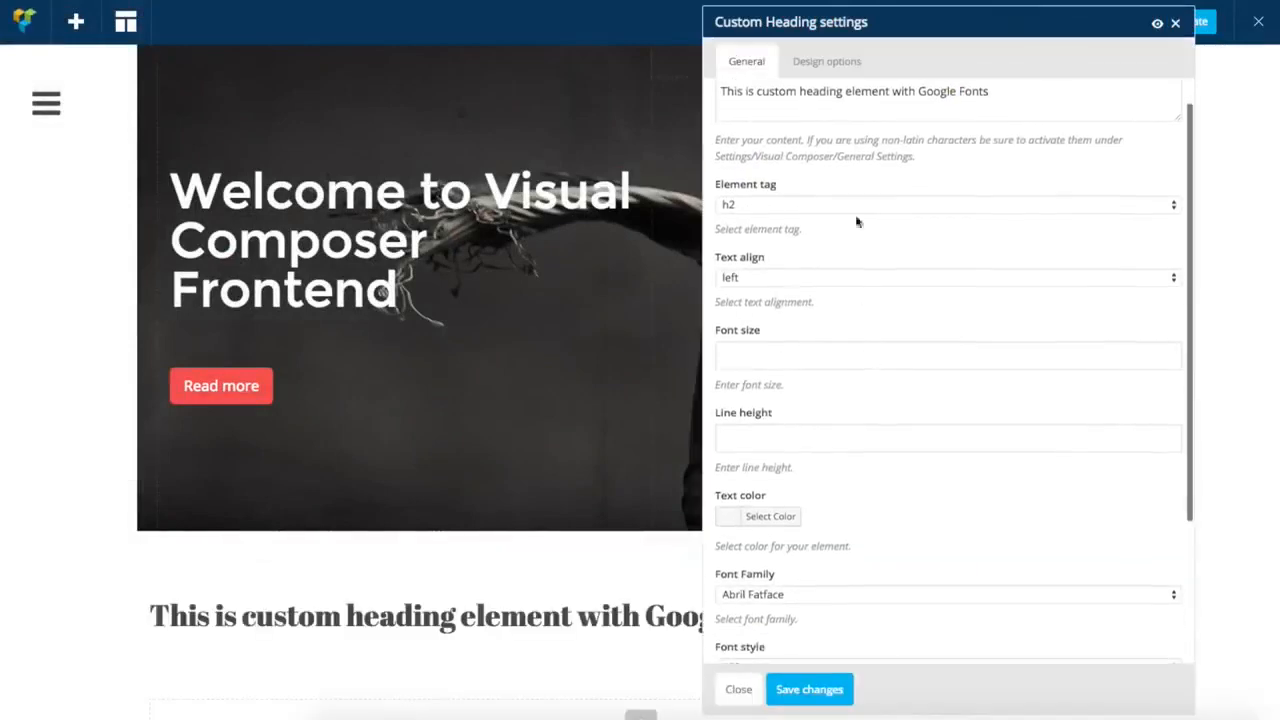
left_click_drag(1002, 91, 690, 88)
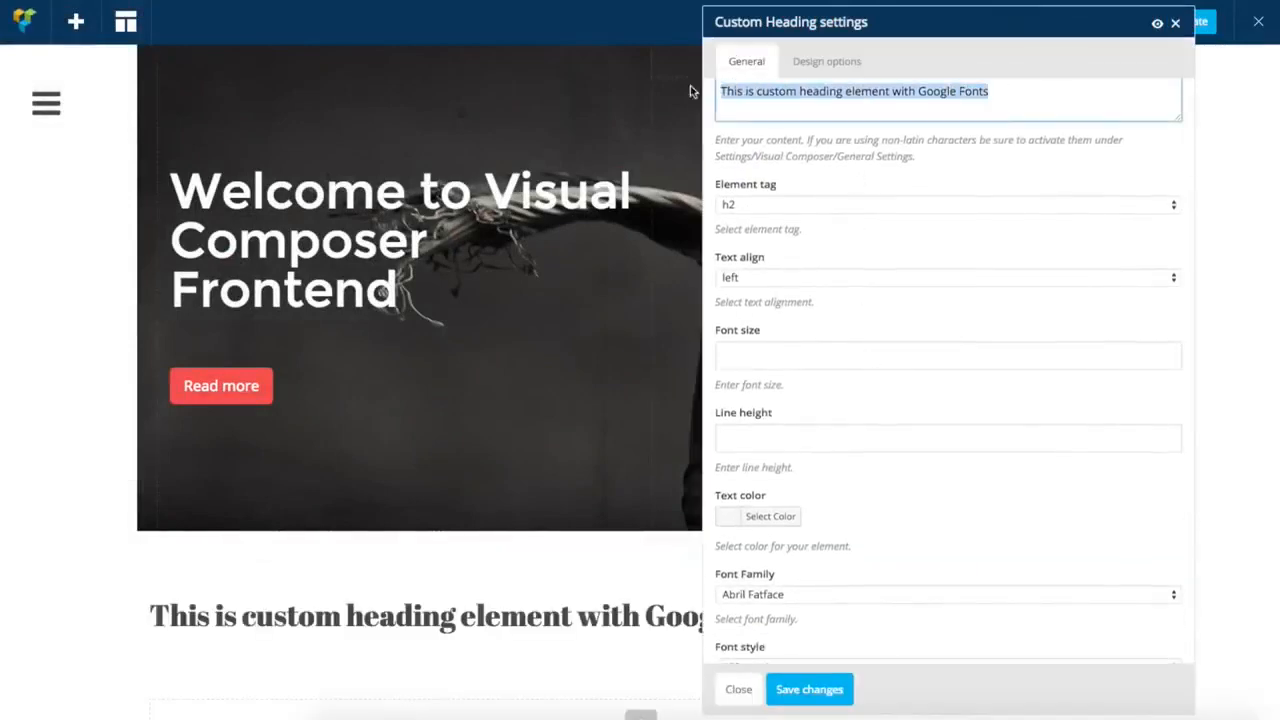
type("Why Visual Composer is #1 tool?")
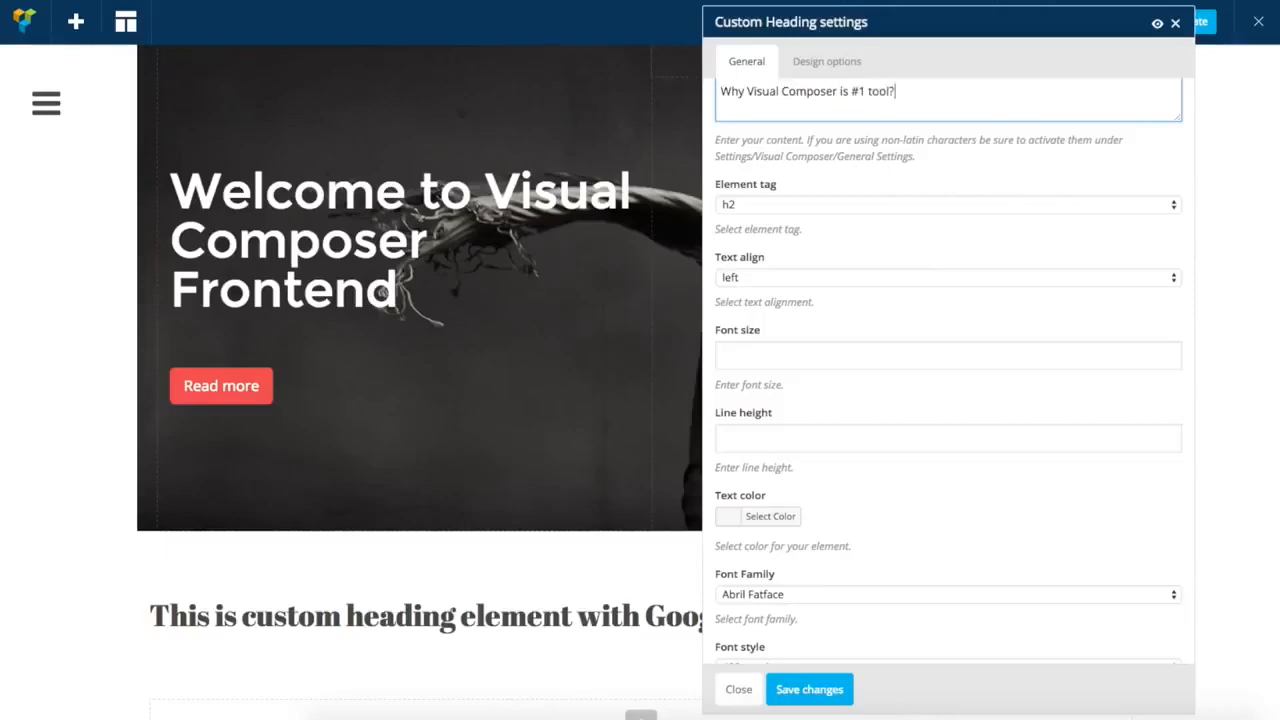
Set the new heading's font size to 40, its text color to #262626 and its line height to 1
left_click(748, 357)
type("40")
scroll(900, 420, "down", 1)
left_click(770, 478)
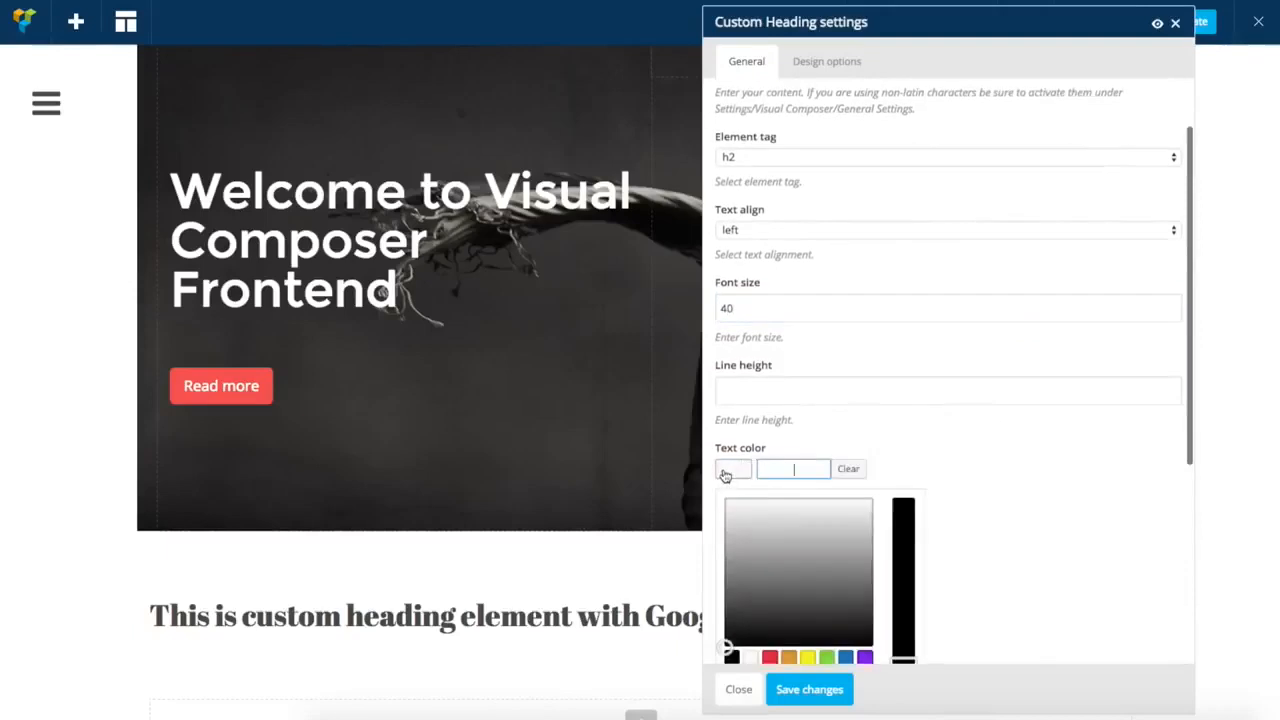
left_click(726, 597)
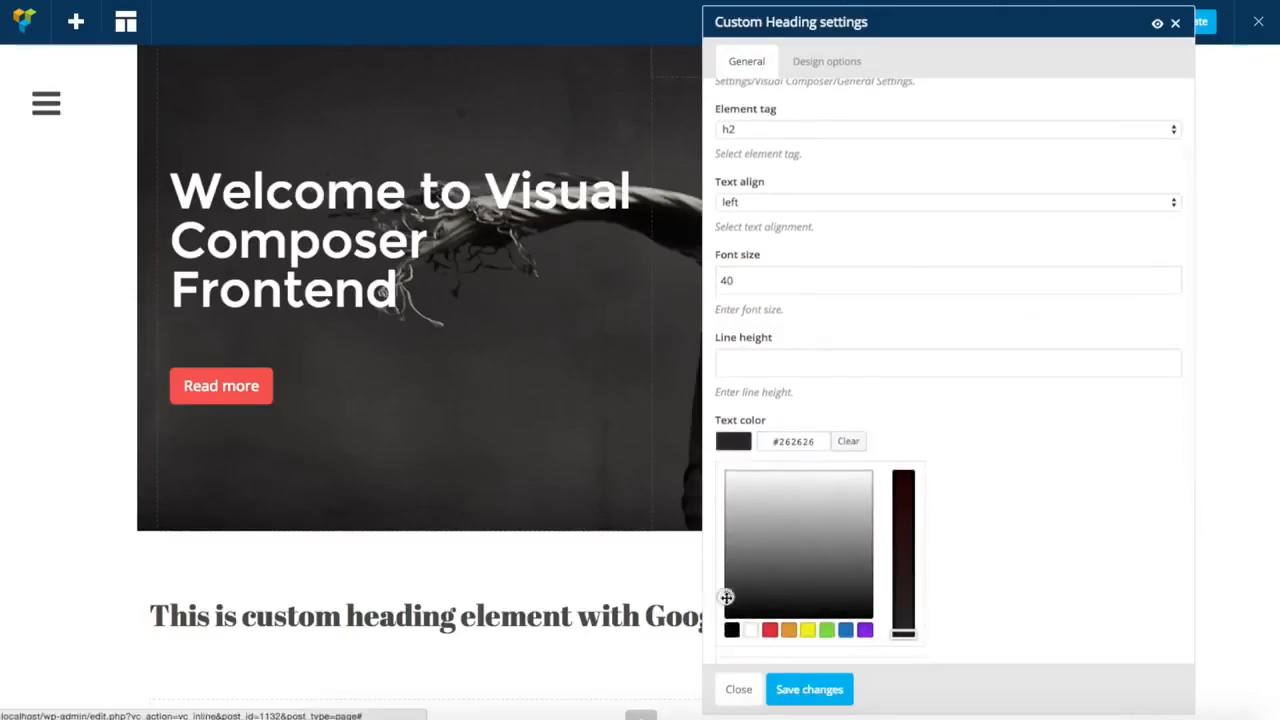
left_click(913, 420)
left_click(779, 363)
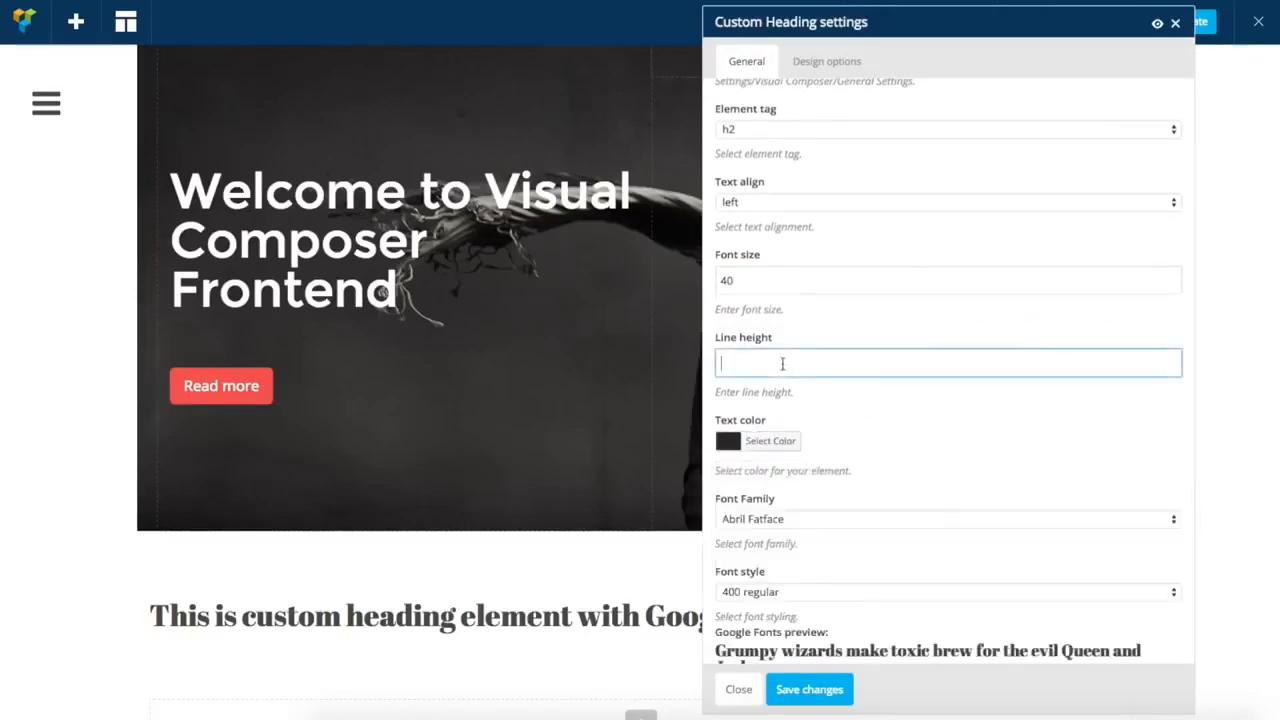
type("1")
Set the new heading's font family to Montserrat and its text alignment to center, and save it
scroll(851, 446, "down", 2)
left_click(811, 466)
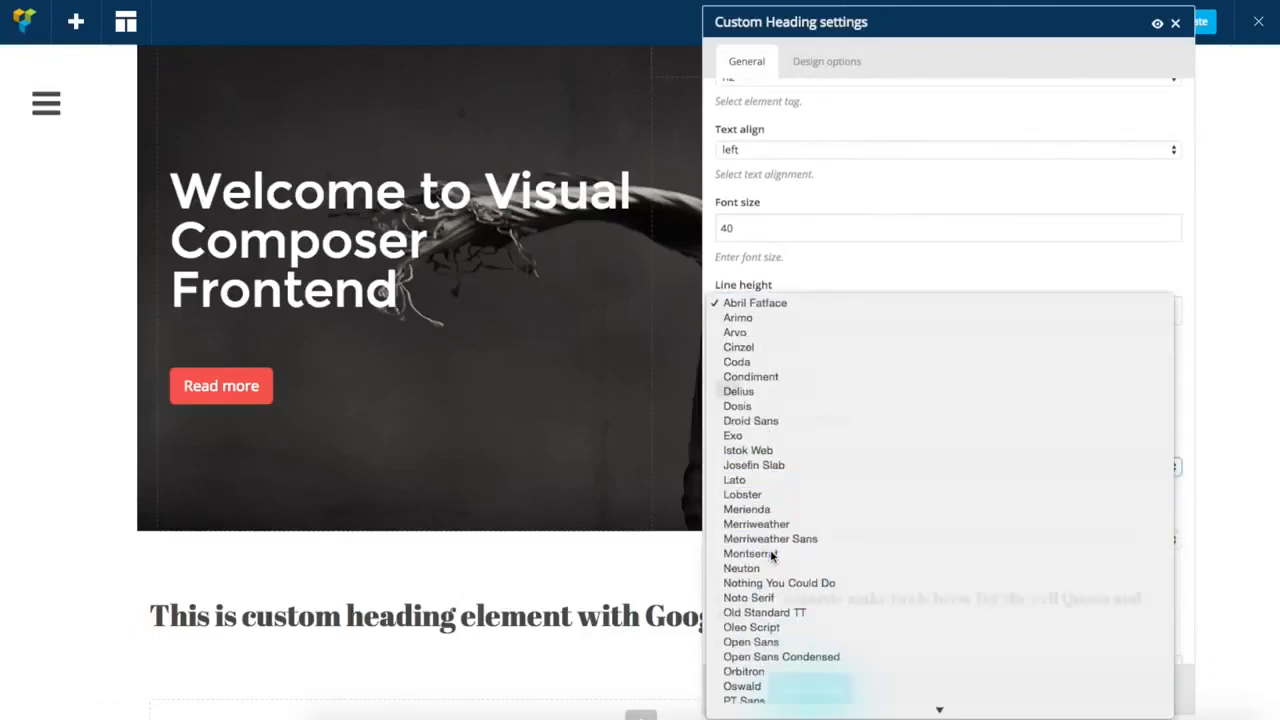
left_click(770, 552)
scroll(842, 318, "up", 2)
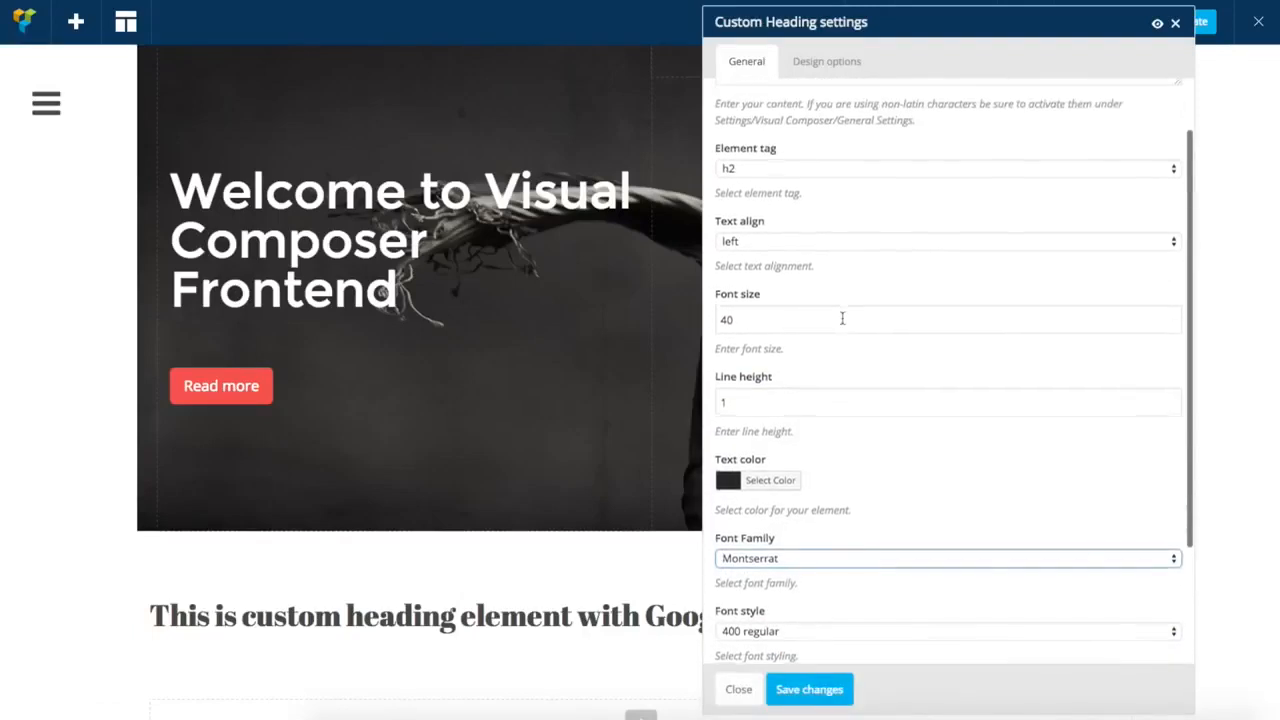
left_click(769, 245)
left_click(768, 273)
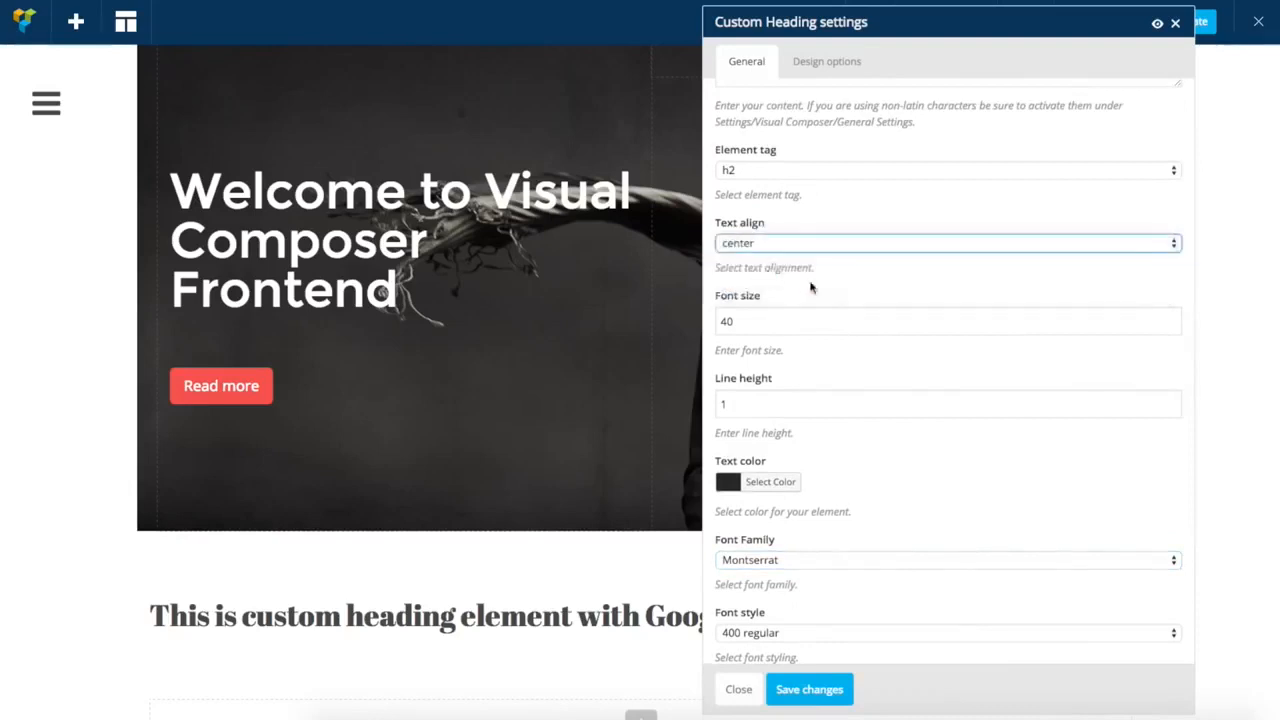
scroll(897, 380, "down", 2)
left_click(813, 689)
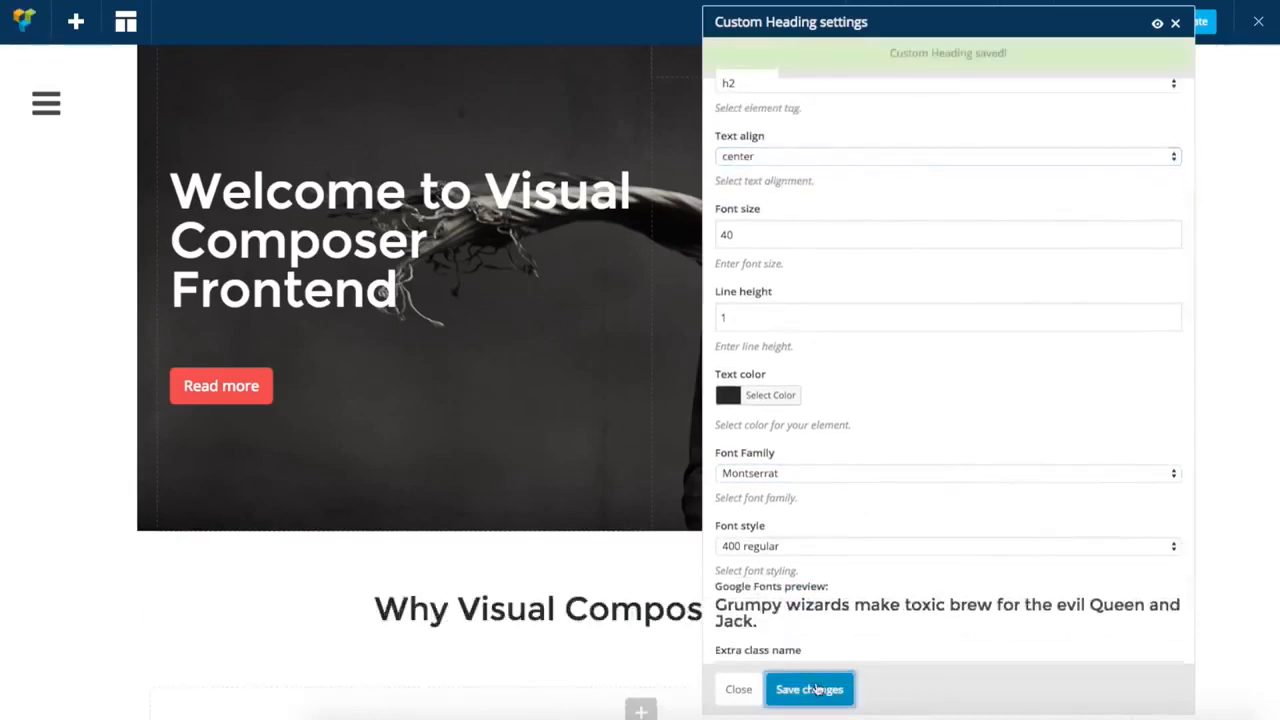
left_click(738, 689)
Add a Separator with Text element below the "Why Visual Composer is #1 tool?" heading, title it "Check it out" and save it
scroll(700, 610, "down", 1)
scroll(730, 592, "down", 1)
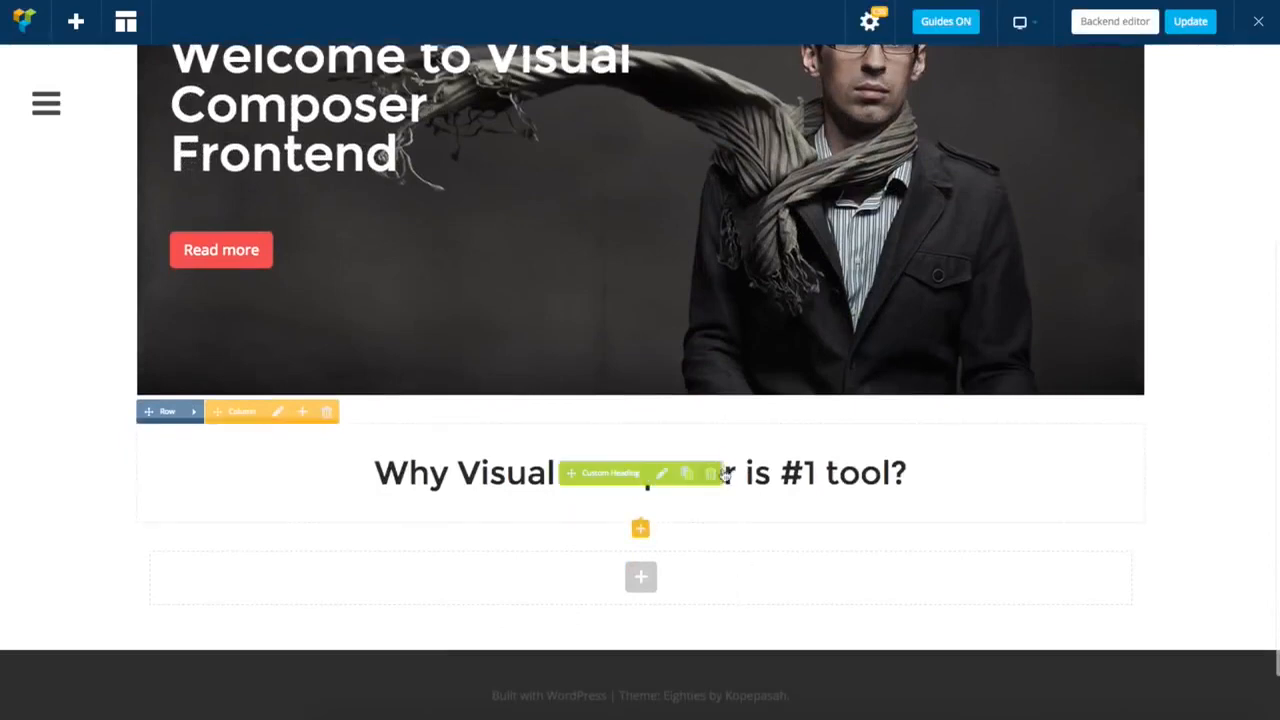
left_click(641, 528)
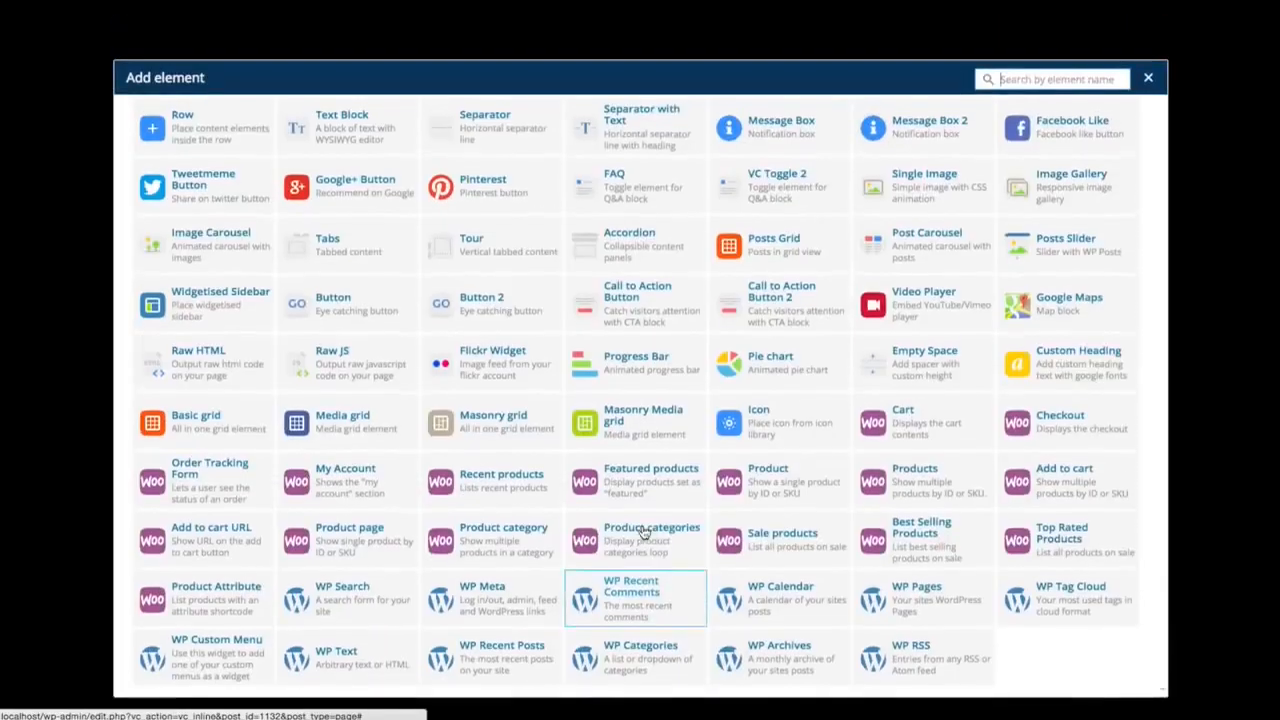
left_click(640, 126)
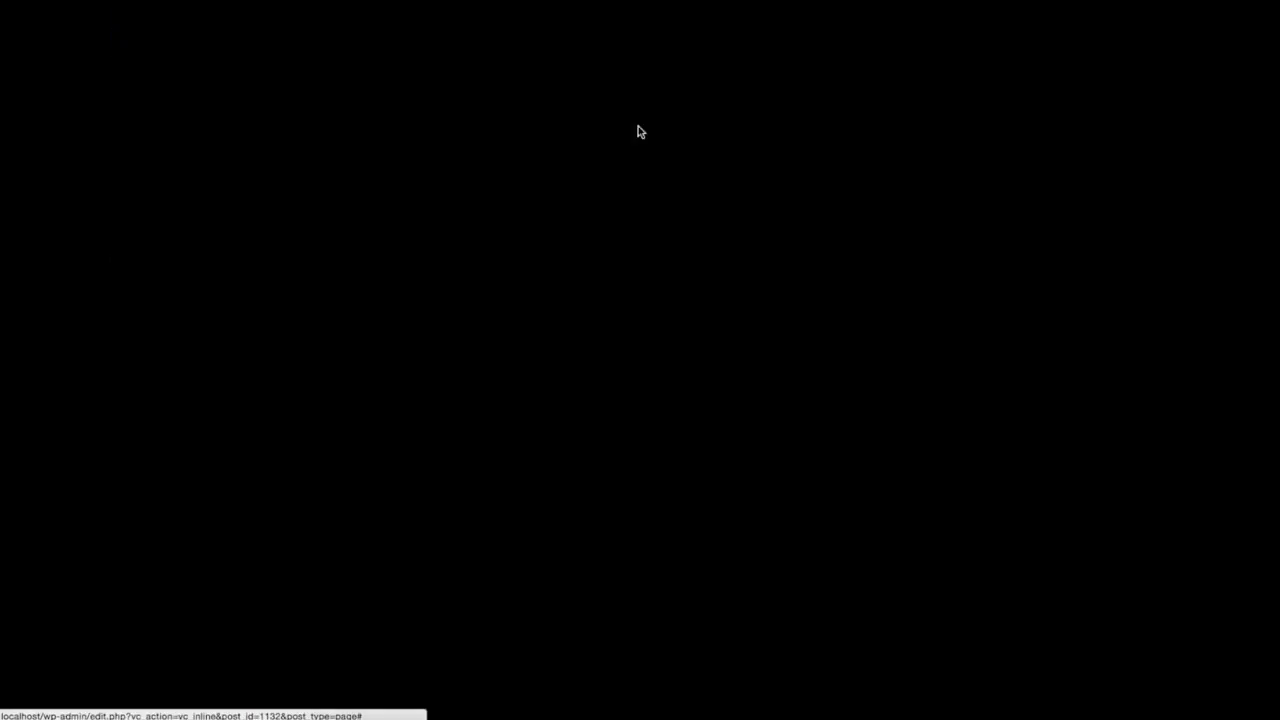
double_click(757, 77)
type("Check it out")
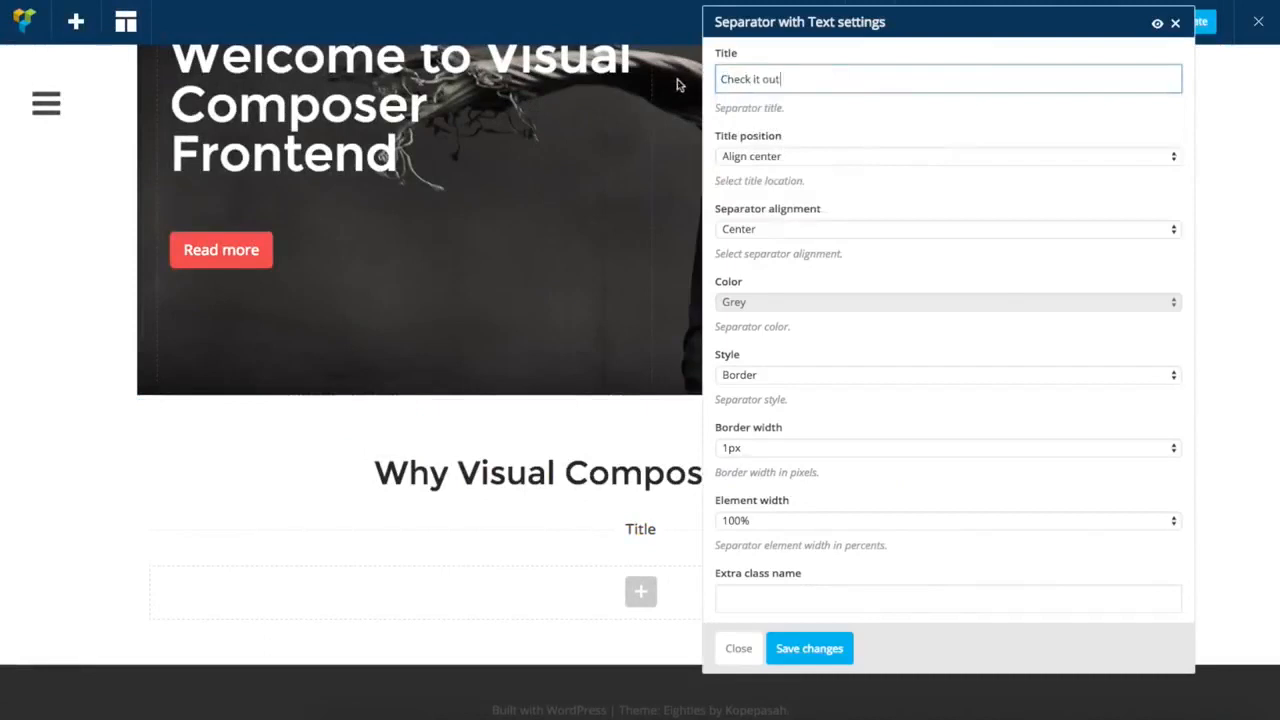
left_click(809, 648)
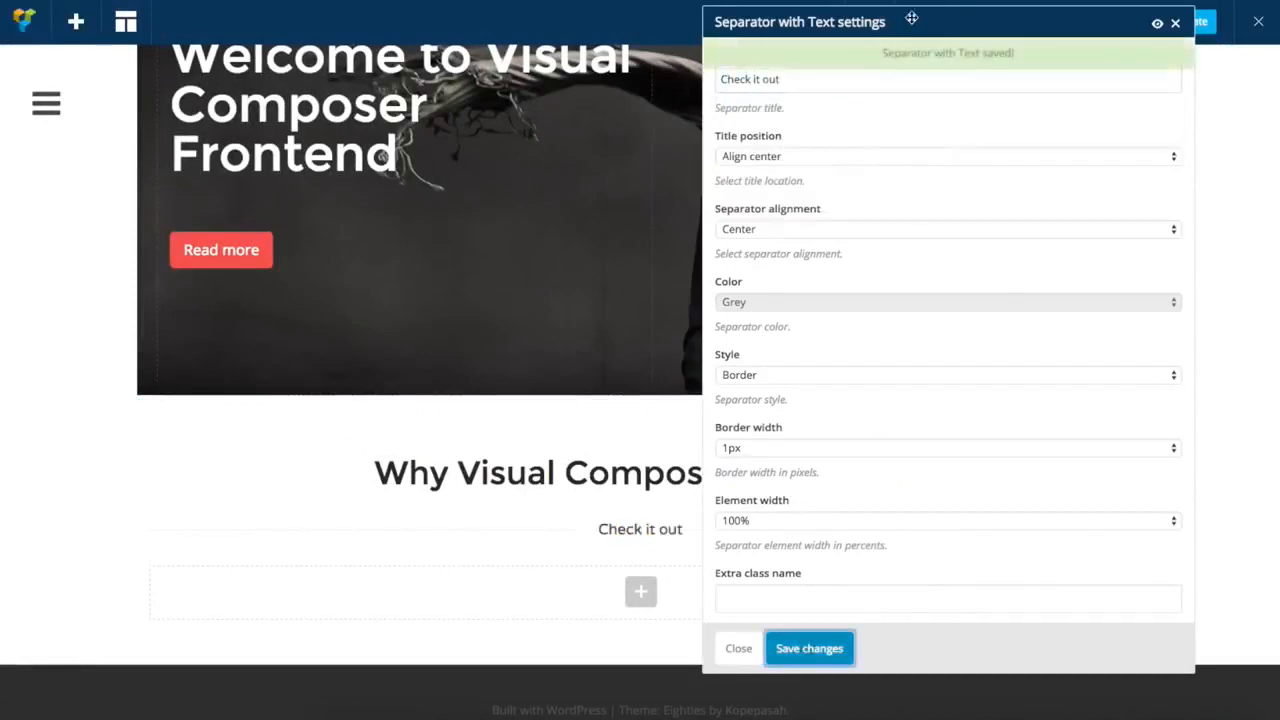
Set the "Check it out" separator's element width to 50% and save it
left_click_drag(912, 18, 947, 15)
scroll(869, 349, "down", 1)
left_click(790, 480)
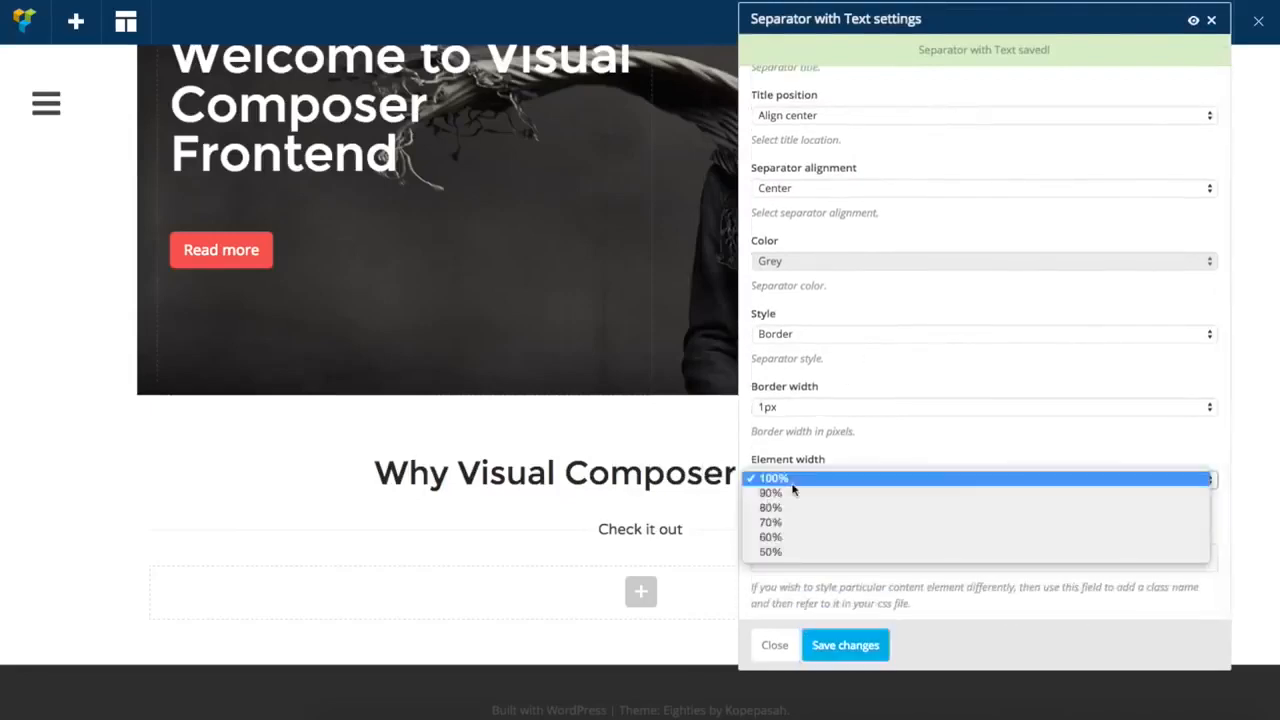
left_click(778, 551)
left_click(843, 643)
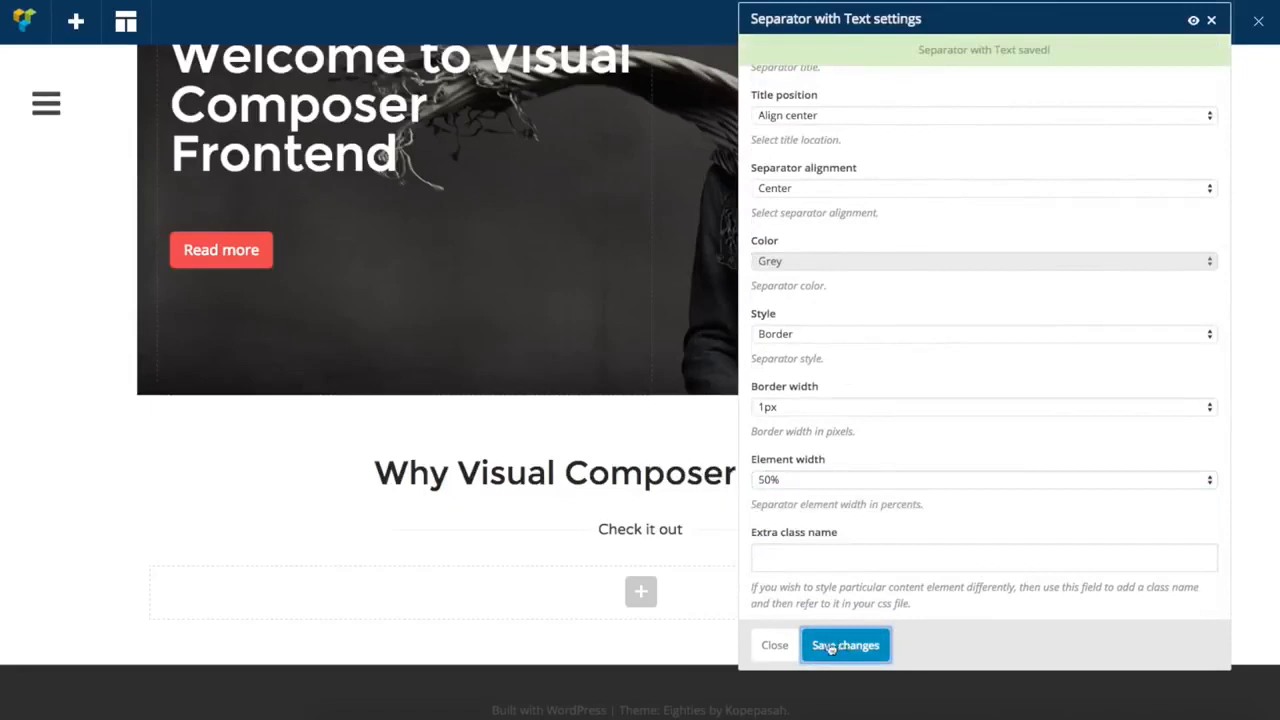
left_click(775, 645)
Add a new row below the "Check it out" separator and give it a 1/3 + 1/3 + 1/3 column layout
scroll(1072, 487, "down", 1)
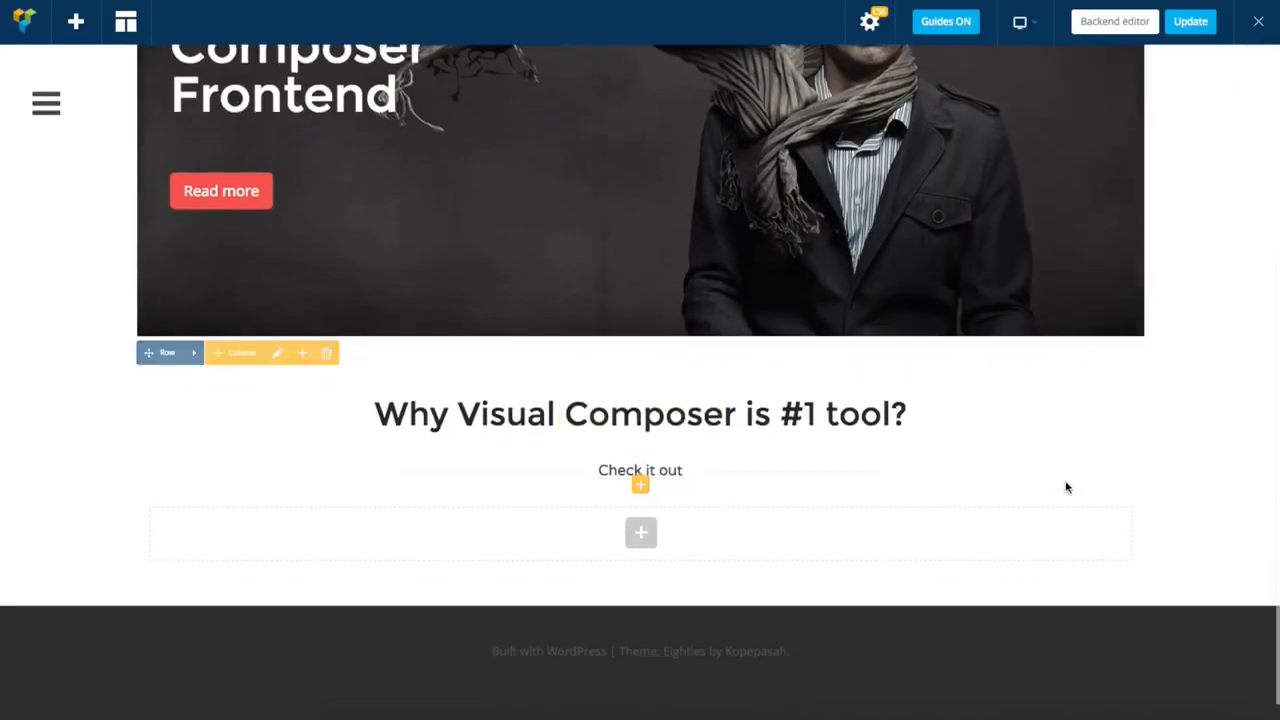
left_click(641, 535)
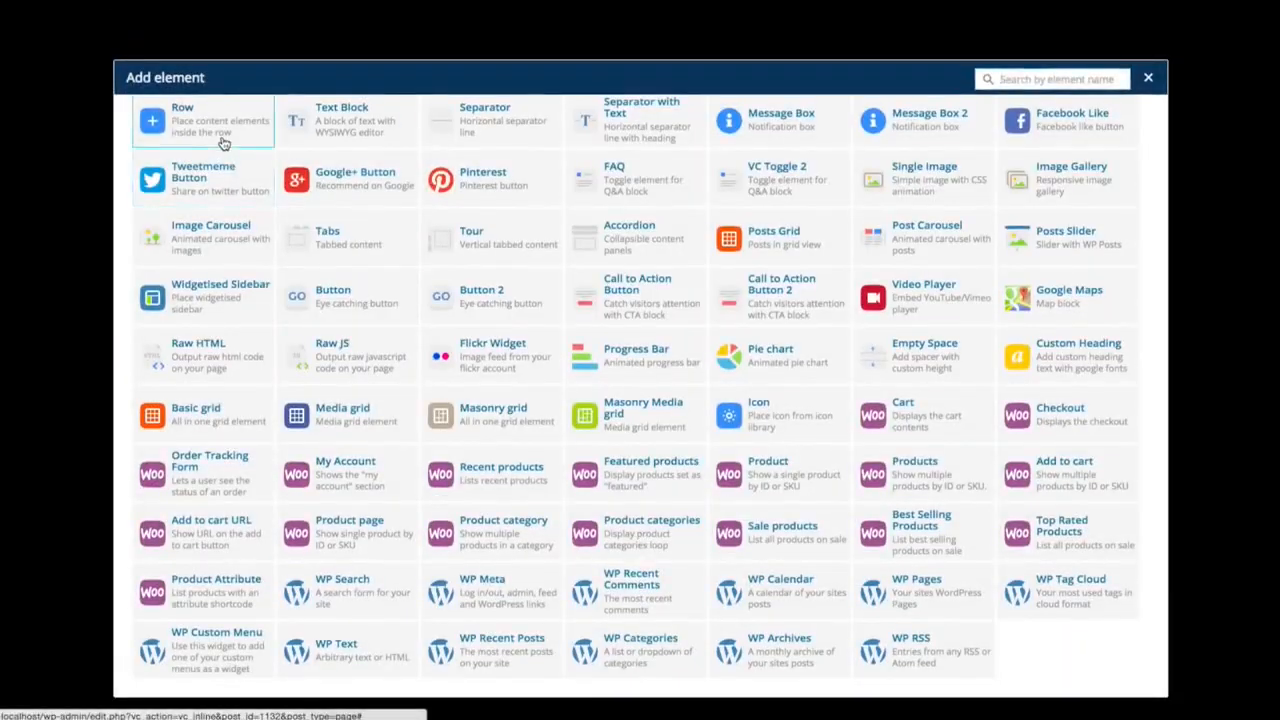
left_click(223, 143)
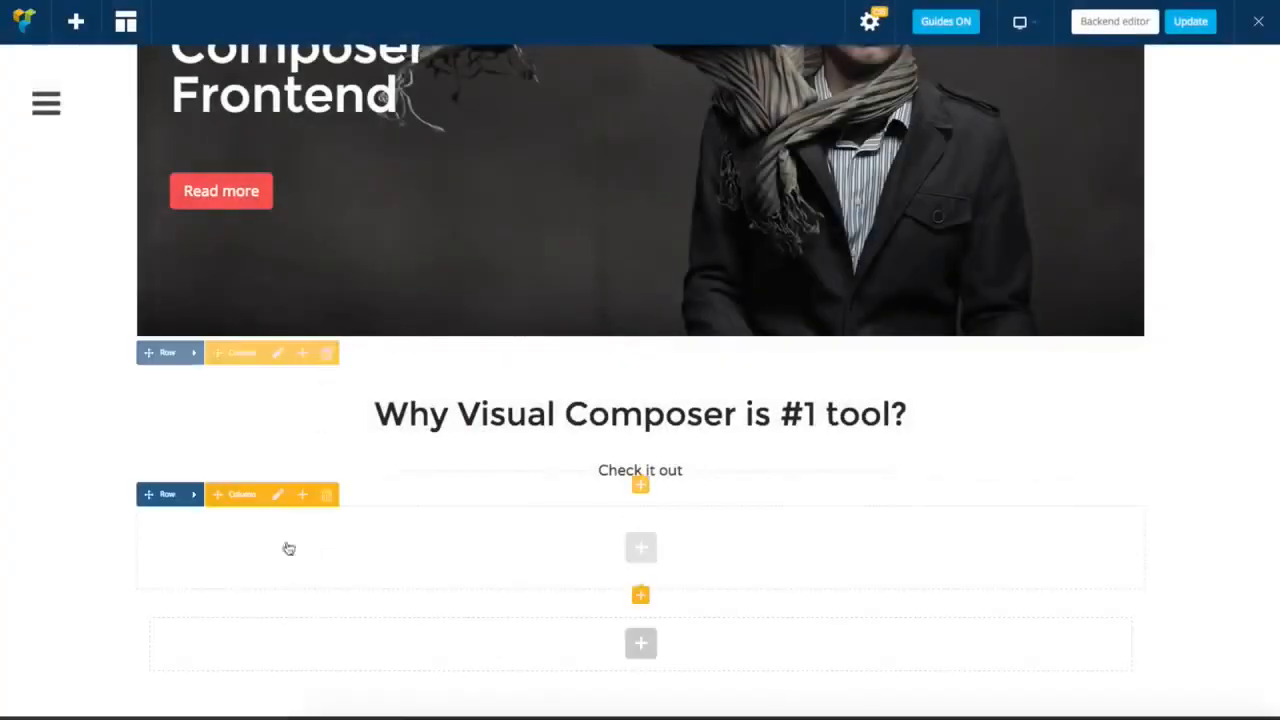
mouse_move(193, 496)
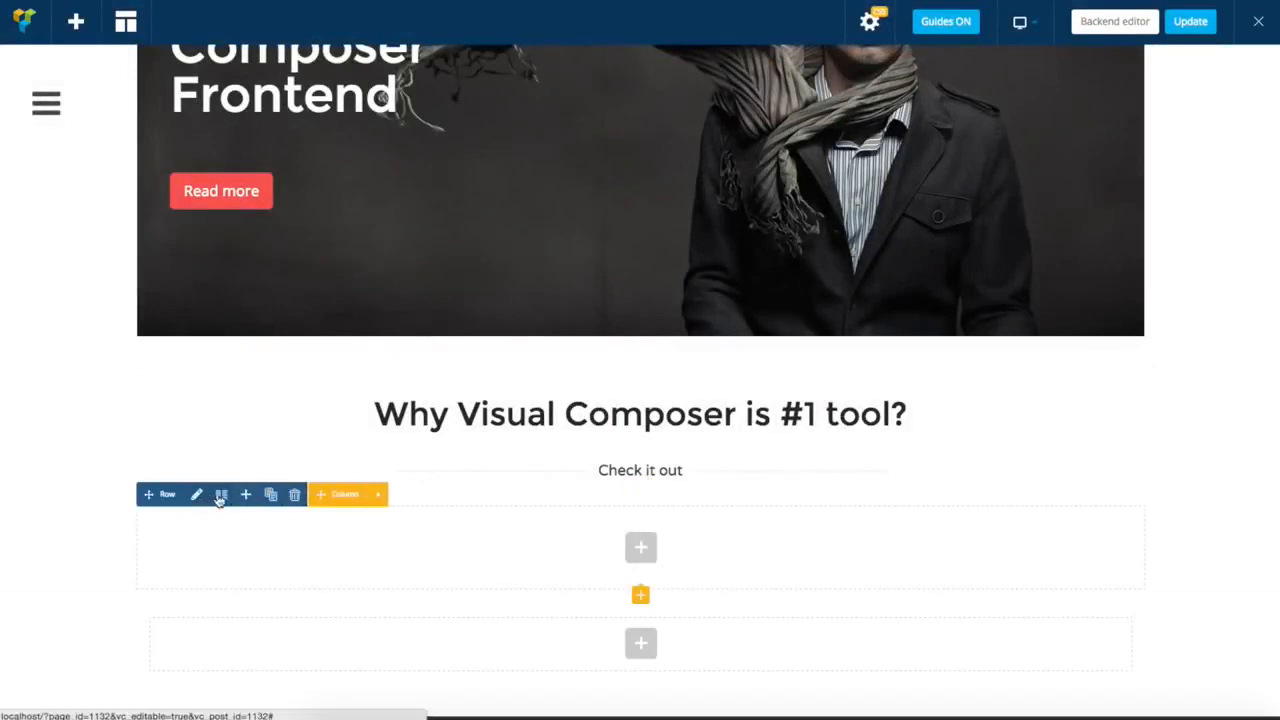
left_click(222, 495)
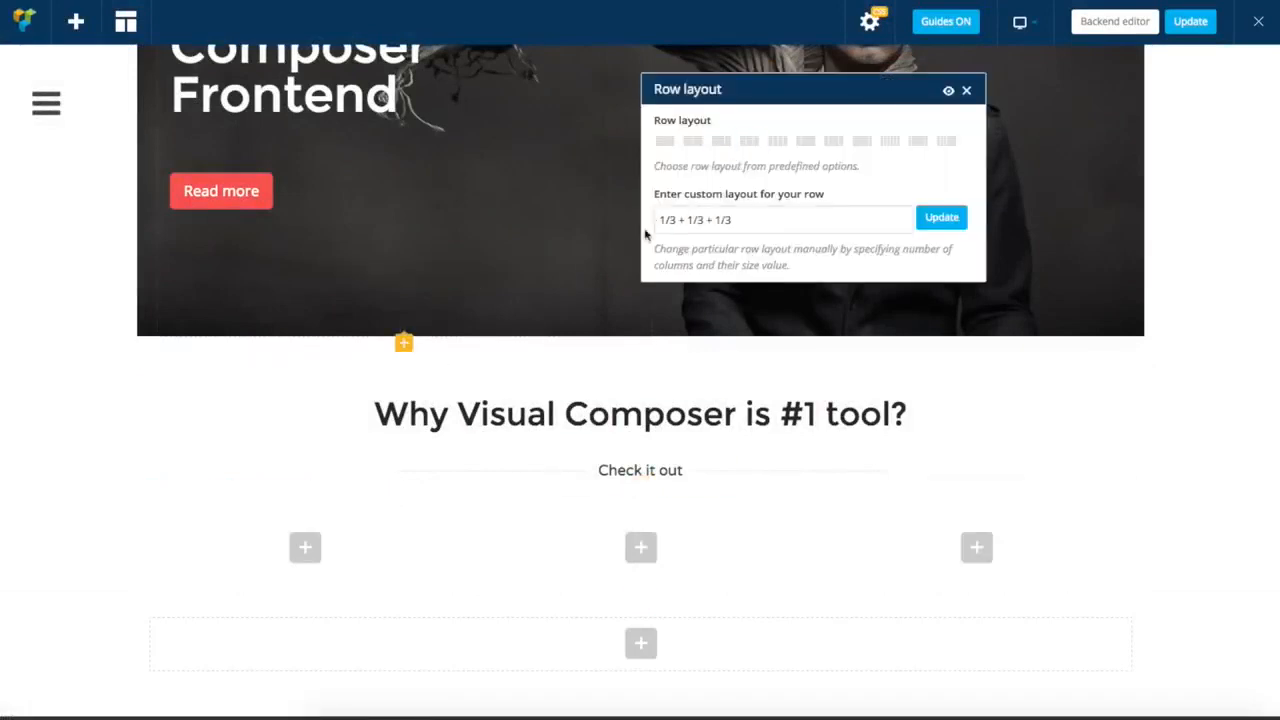
left_click(966, 91)
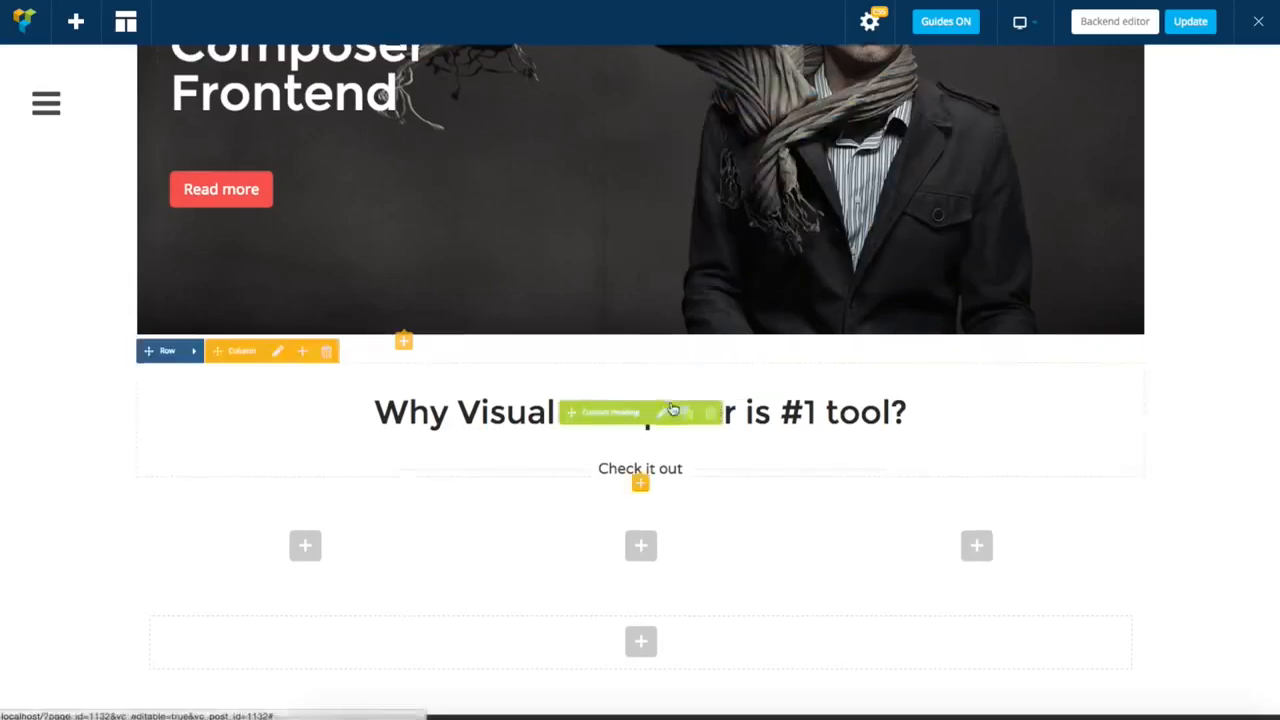
Add a Single Image element to the first of the three columns, using 1.jpg from the media library
scroll(291, 486, "down", 1)
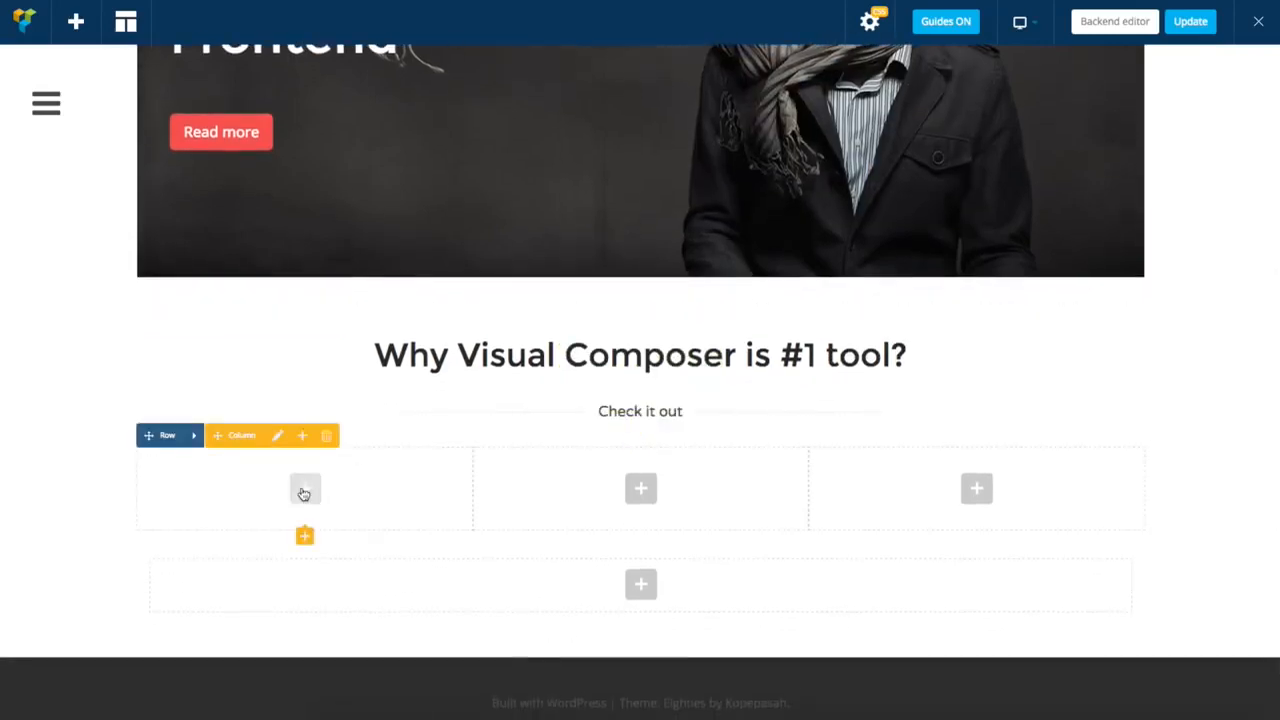
left_click(304, 490)
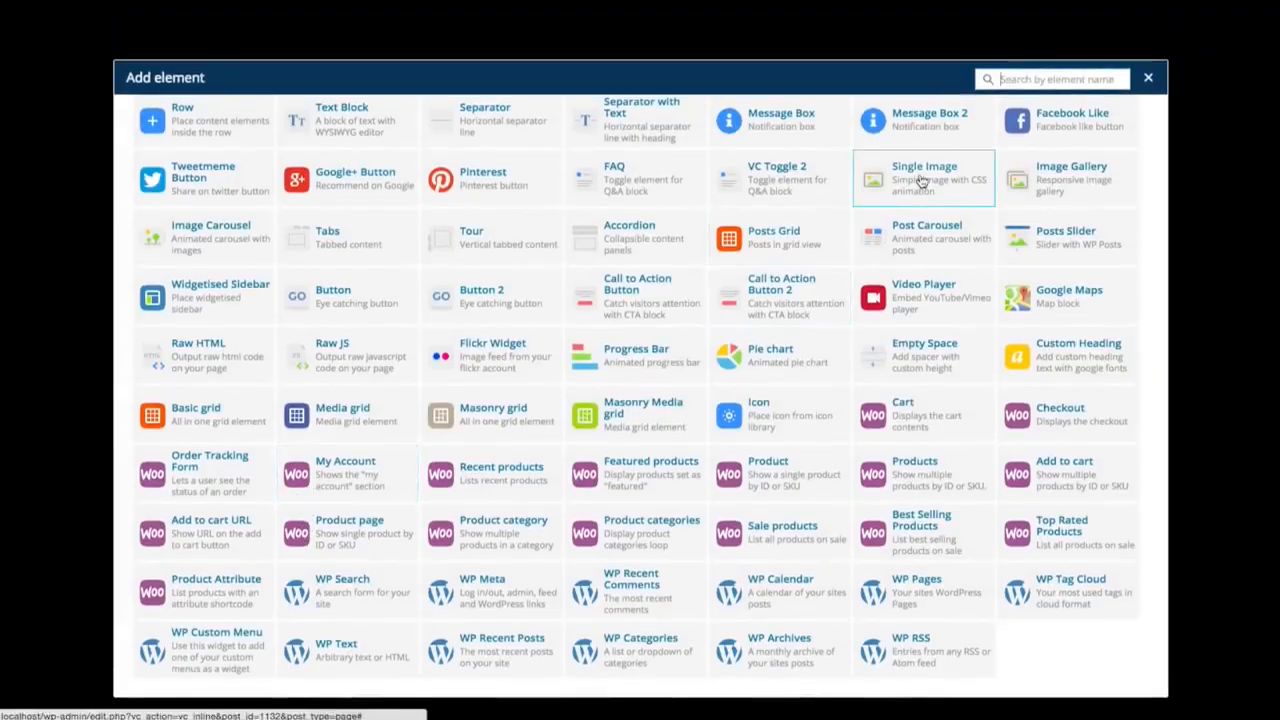
left_click(921, 180)
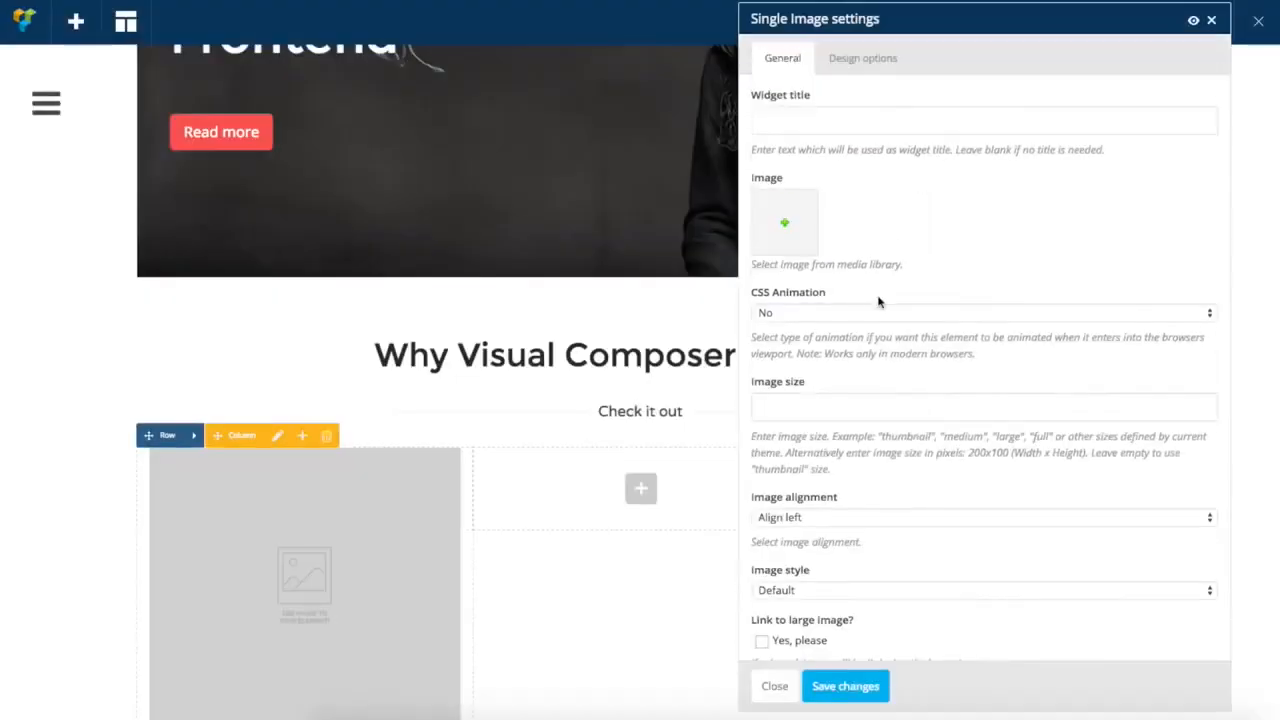
scroll(878, 302, "down", 1)
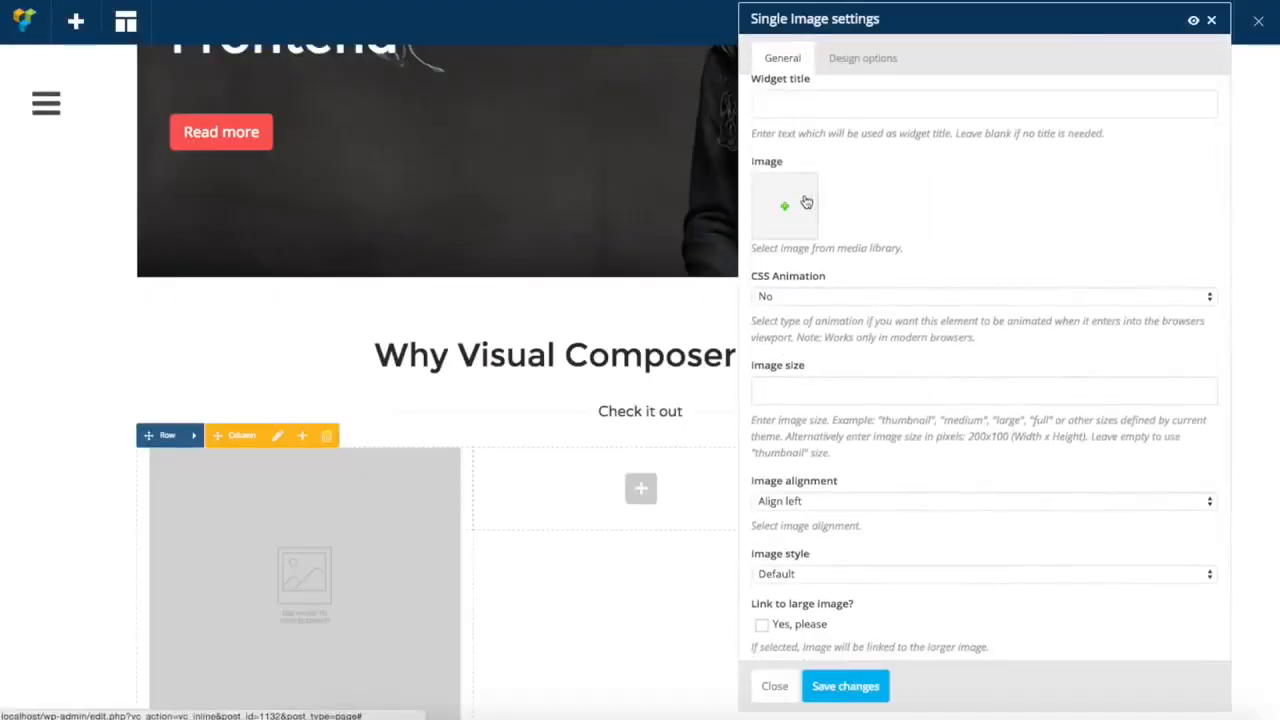
left_click(806, 202)
left_click(320, 190)
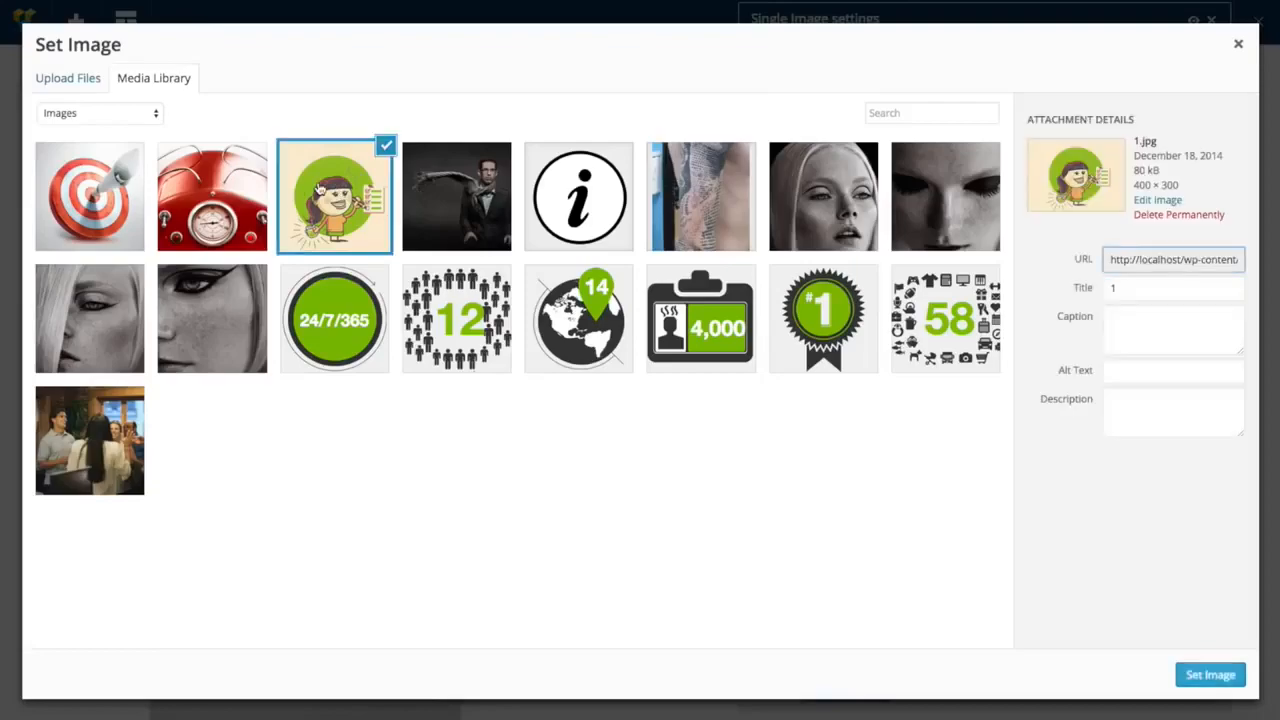
left_click(1195, 672)
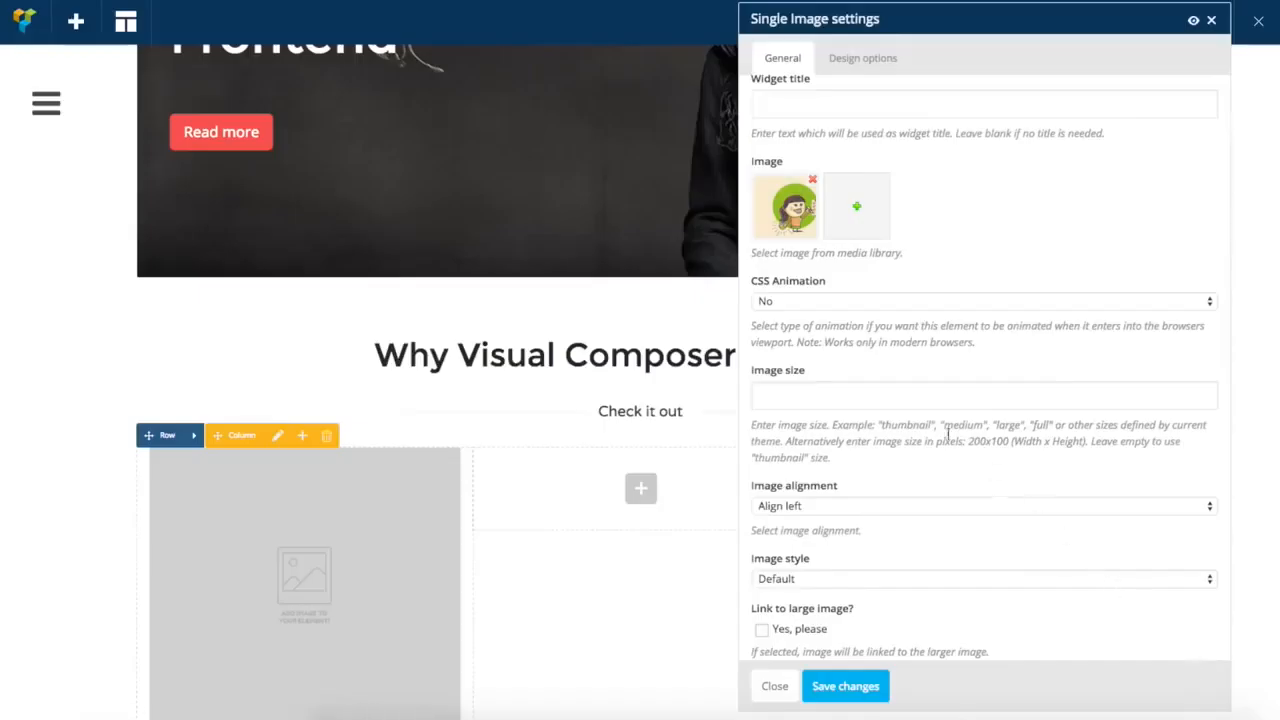
Set the image's size to 200x200, its alignment to center and its style to Circle, and save it
left_click(834, 398)
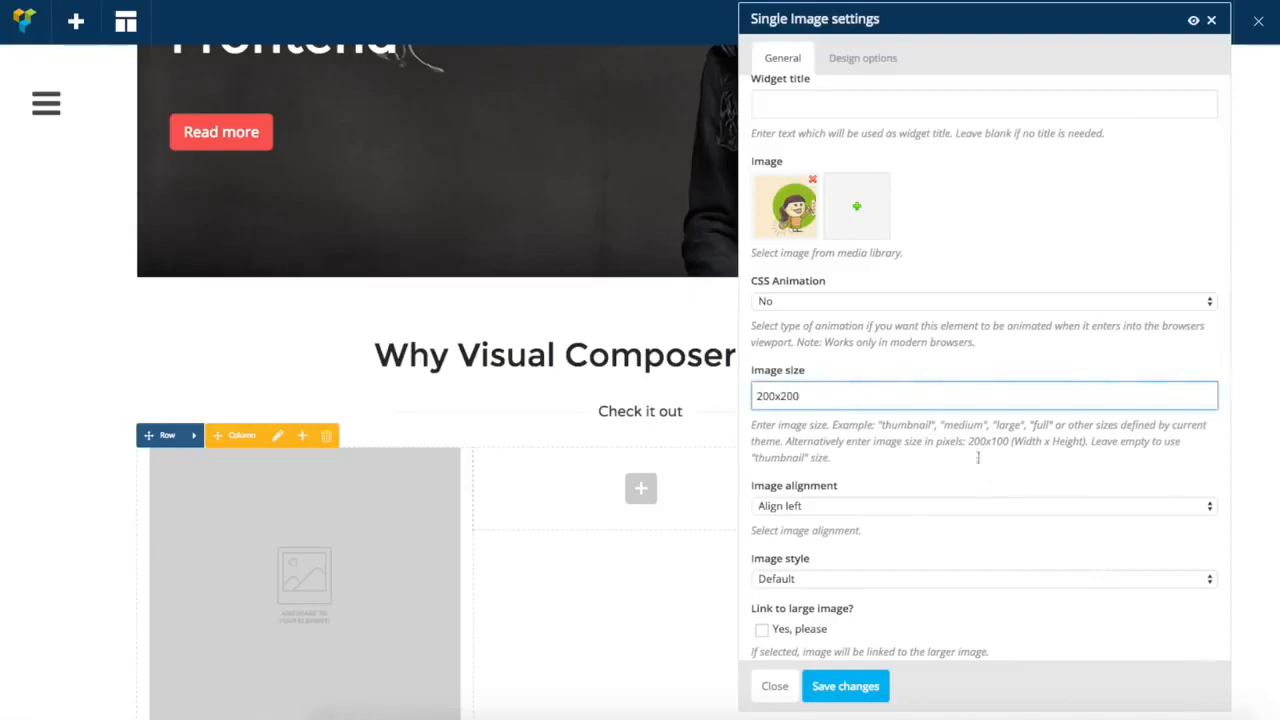
scroll(869, 415, "down", 1)
left_click(847, 436)
left_click(816, 464)
scroll(877, 474, "down", 1)
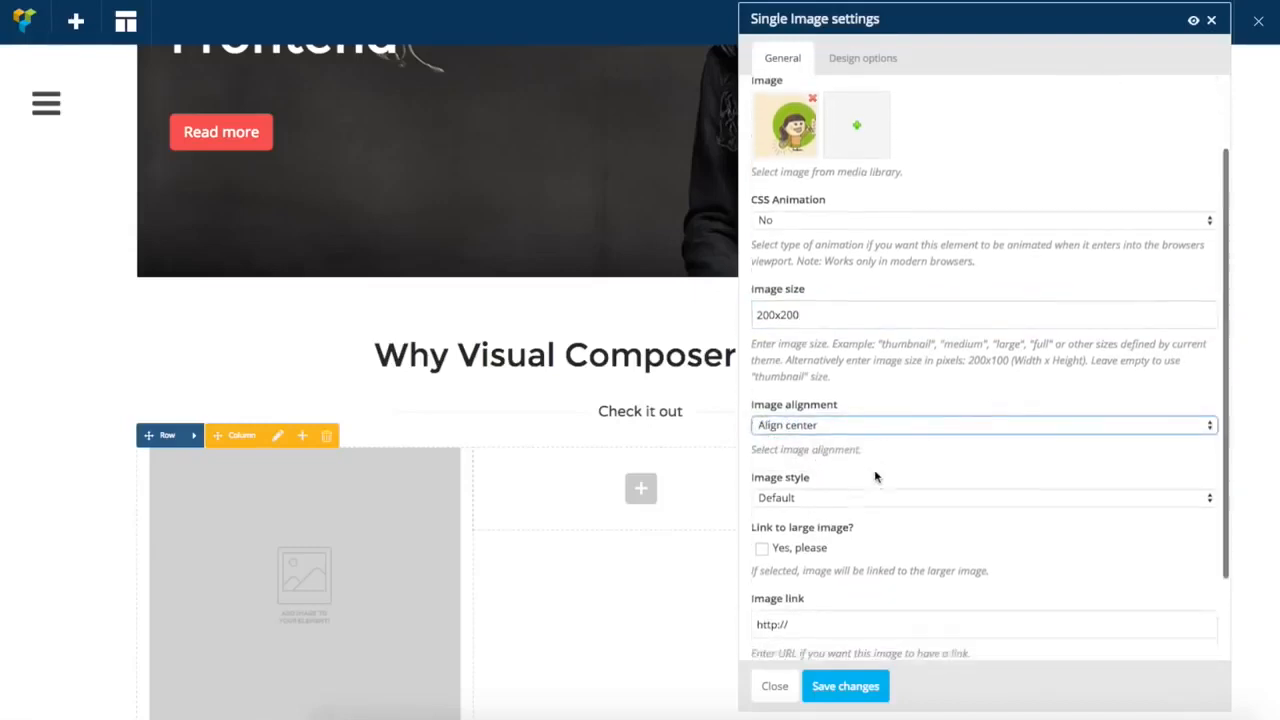
left_click(795, 489)
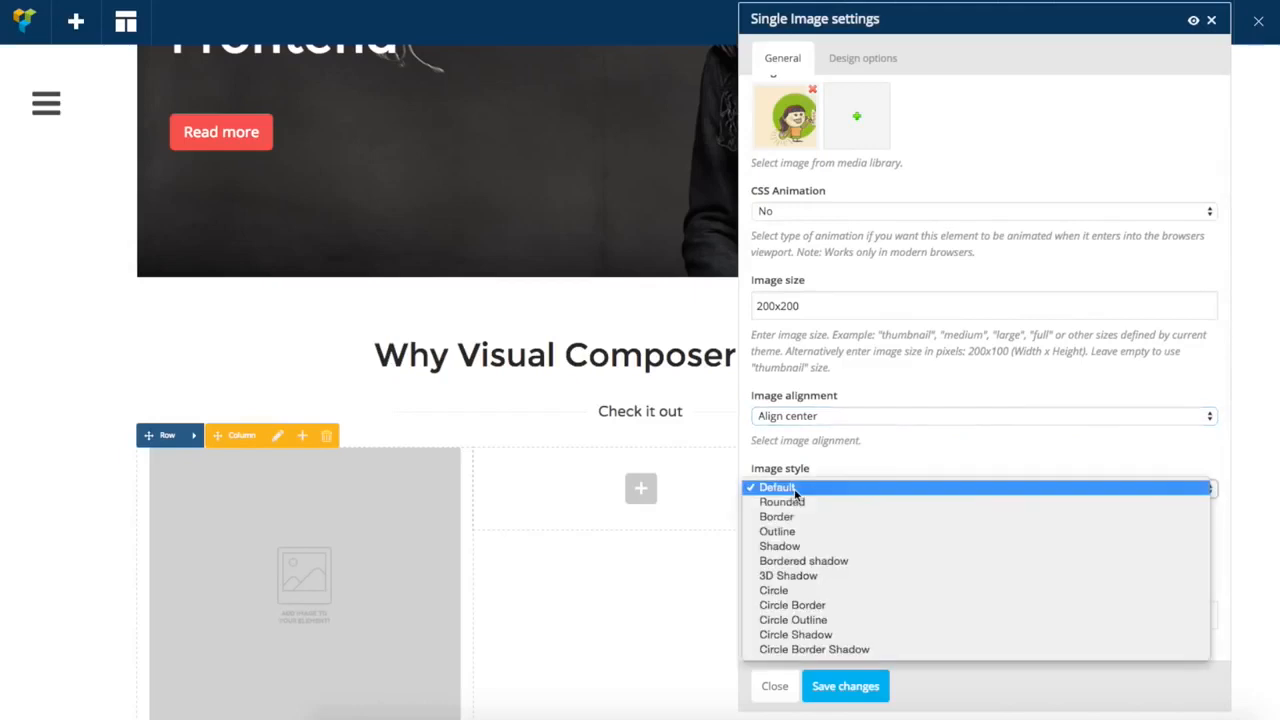
left_click(808, 591)
left_click(850, 689)
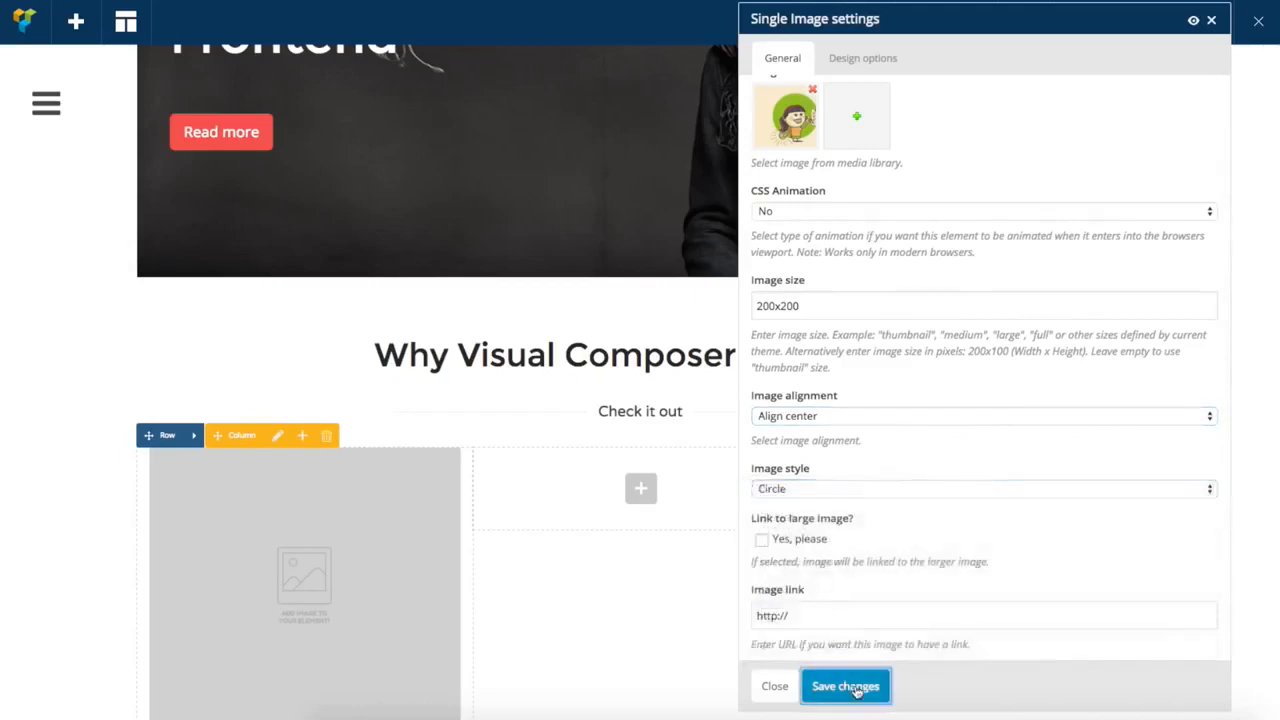
left_click(775, 686)
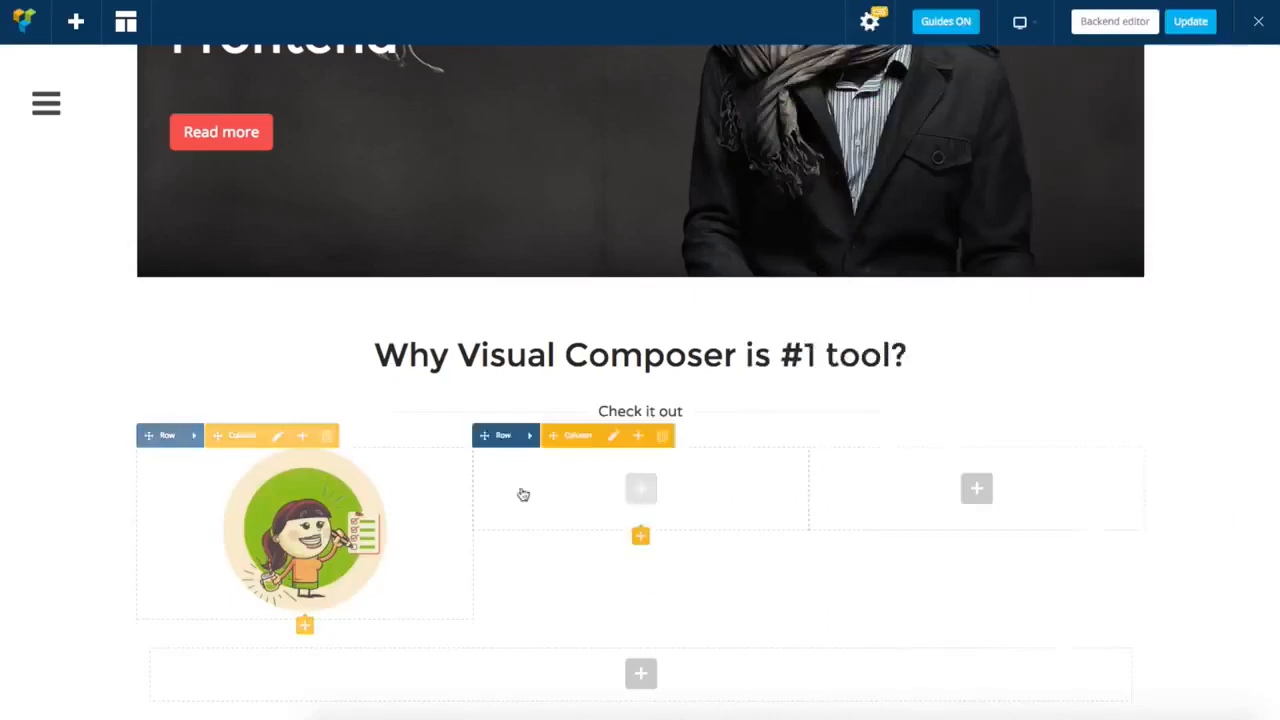
Clone the "Why Visual Composer is #1 tool?" heading and move the copy below the circular image in the first column
scroll(520, 491, "down", 1)
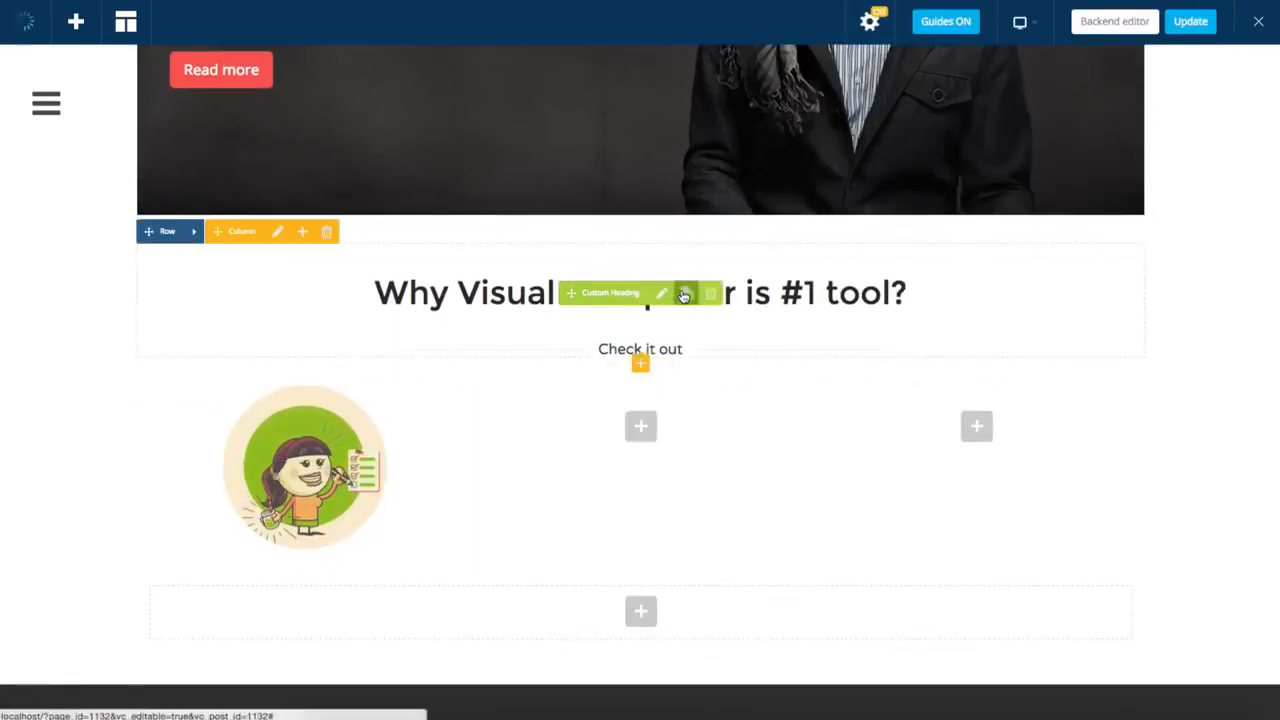
left_click(684, 294)
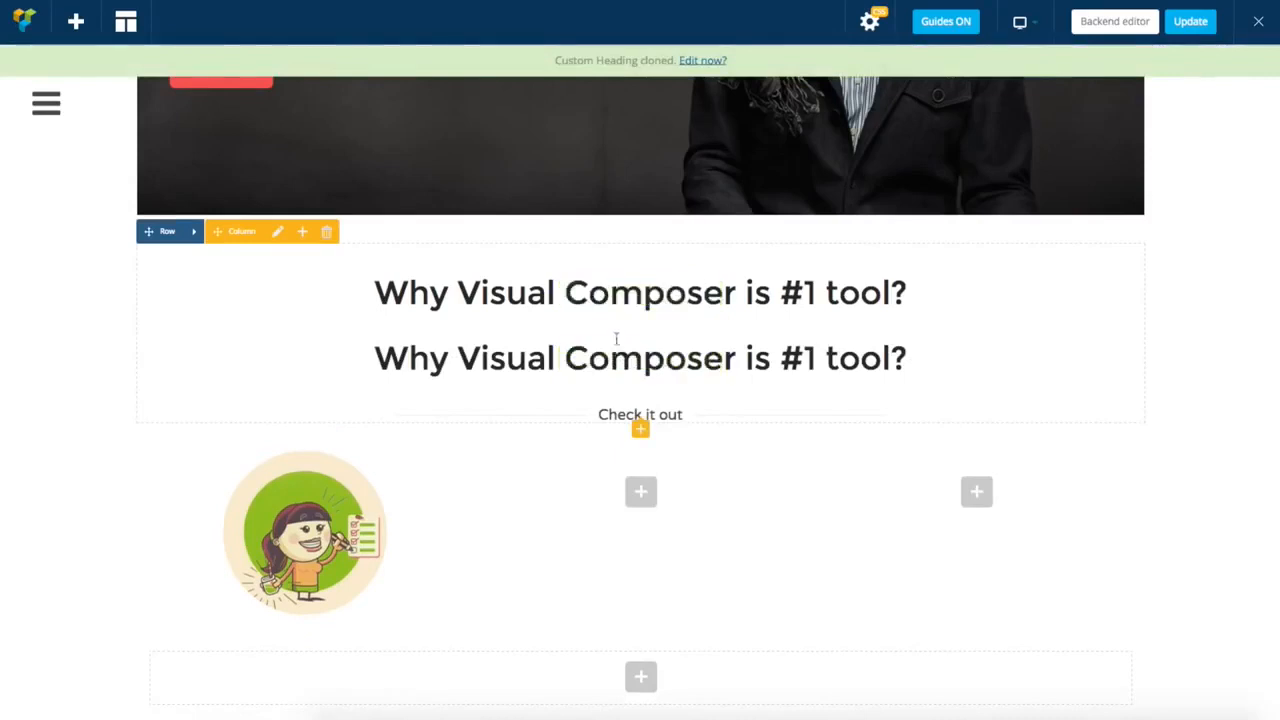
mouse_move(568, 360)
left_mouse_down()
mouse_move(249, 566)
mouse_move(275, 575)
left_mouse_up()
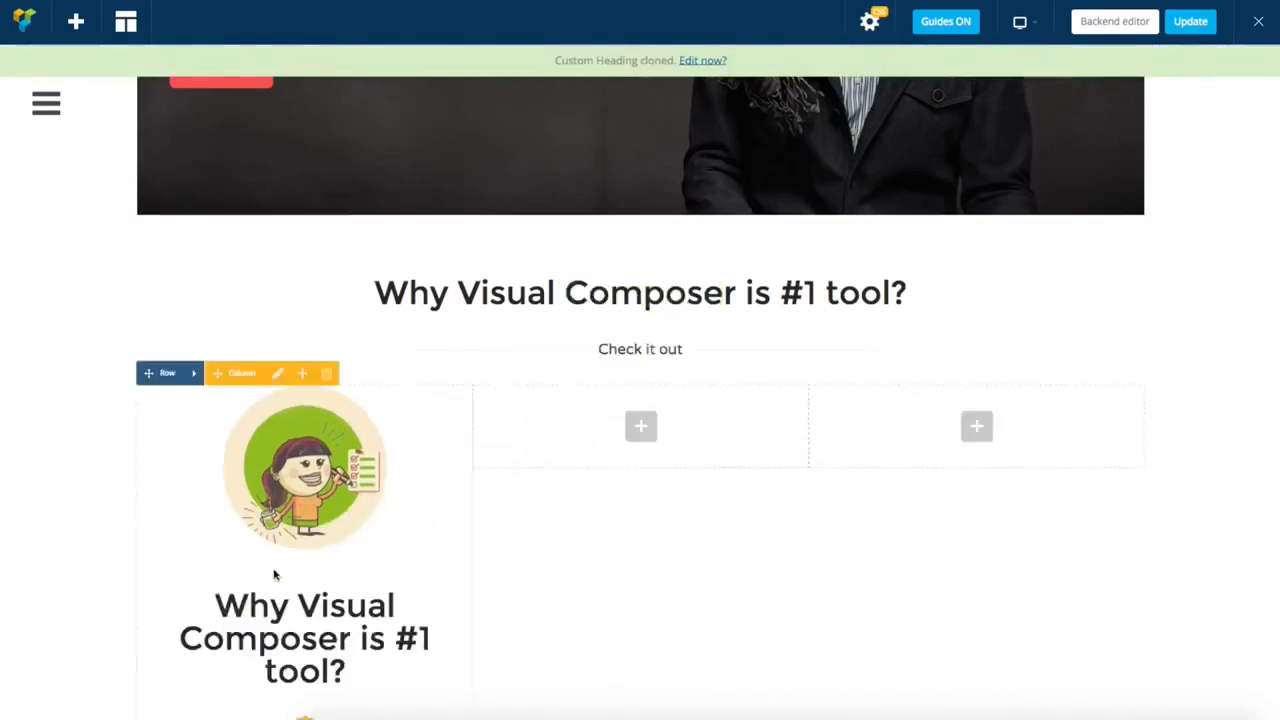
Change the copied heading's text to "Easy to Design" with font size 30 and save it
left_click(327, 640)
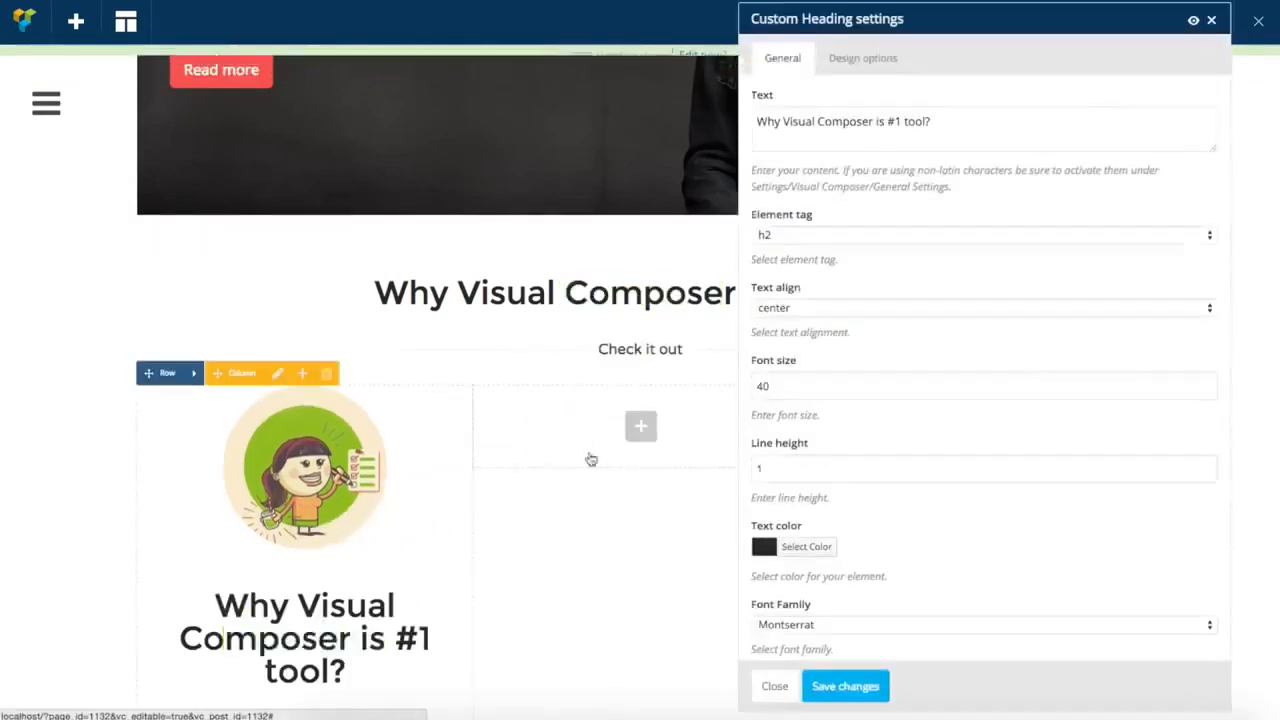
triple_click(977, 120)
type("Easy to Design")
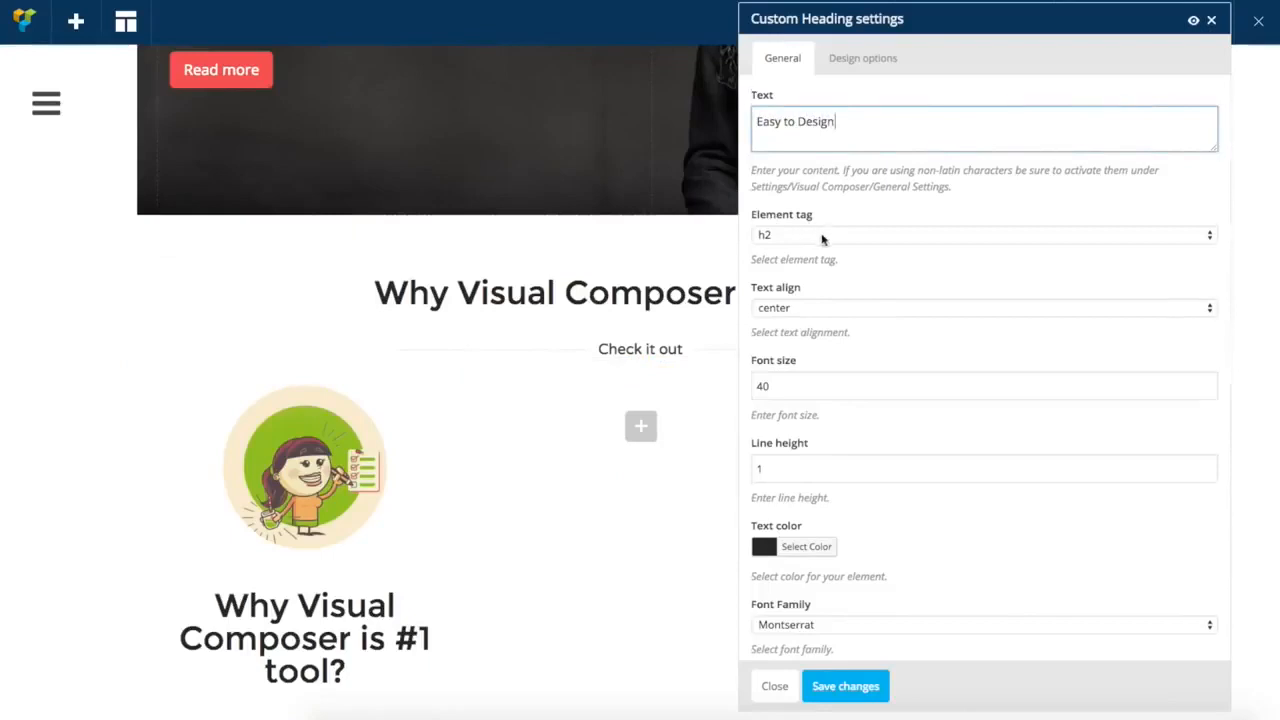
scroll(808, 232, "down", 1)
left_click_drag(772, 373, 748, 373)
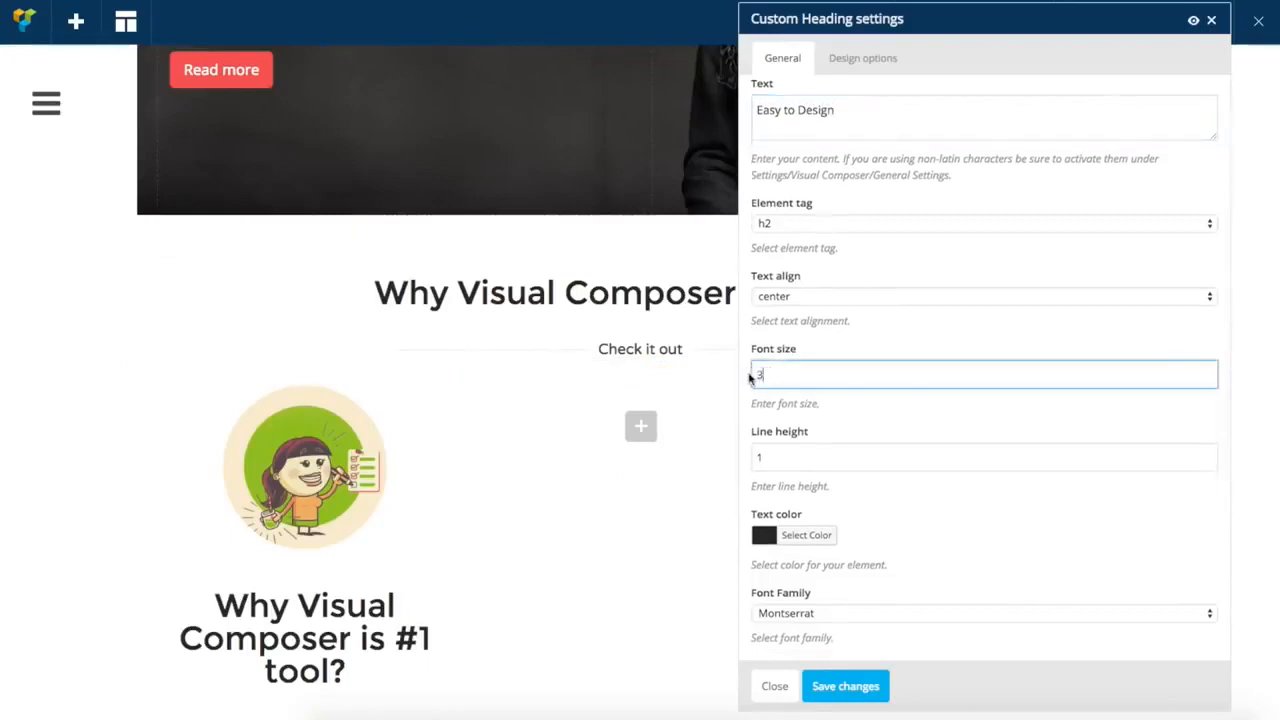
type("30")
scroll(816, 372, "down", 1)
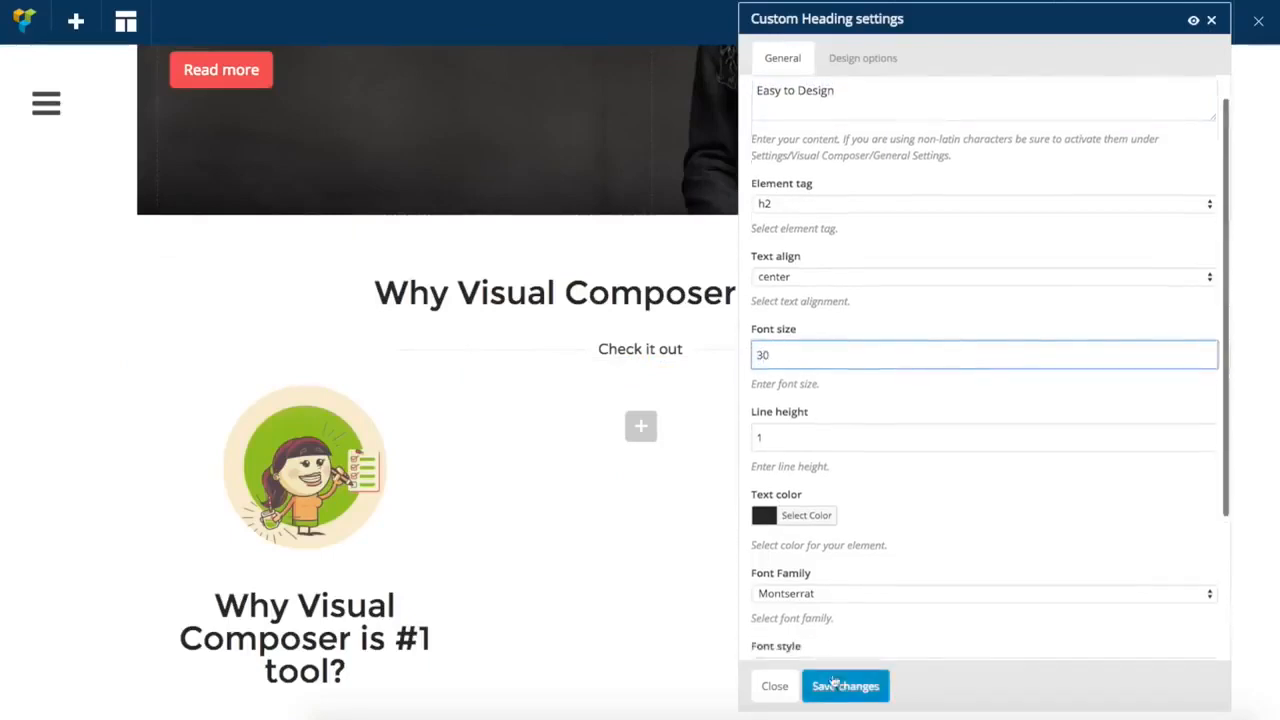
left_click(822, 686)
left_click(770, 686)
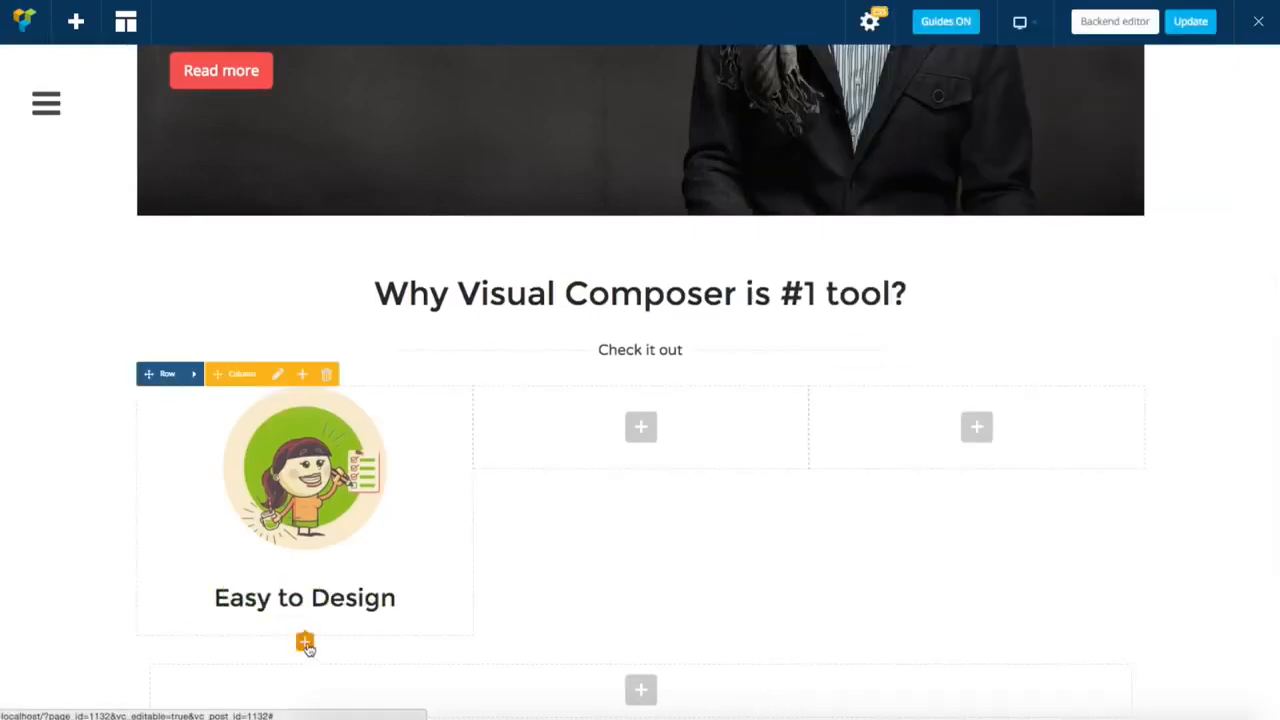
Add a Text Block below "Easy to Design" with the text "Create pro looking layouts with tons of options available in Visual Composer."
left_click(305, 642)
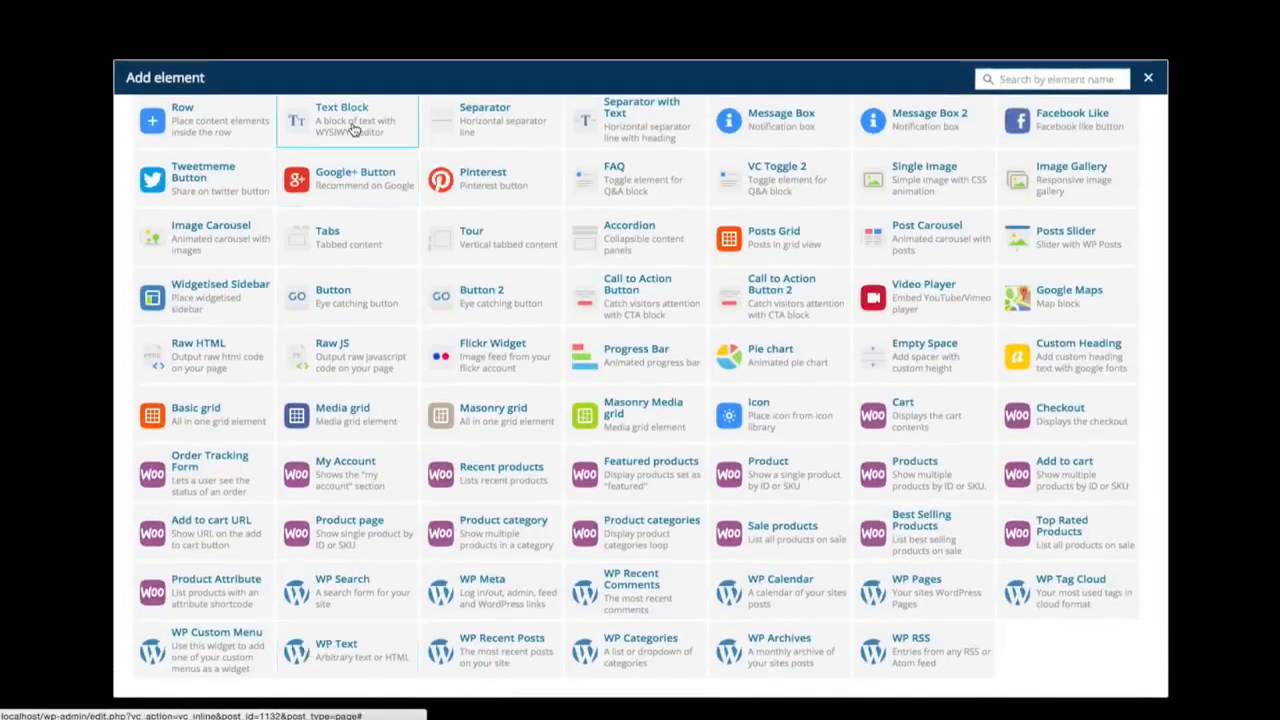
left_click(347, 120)
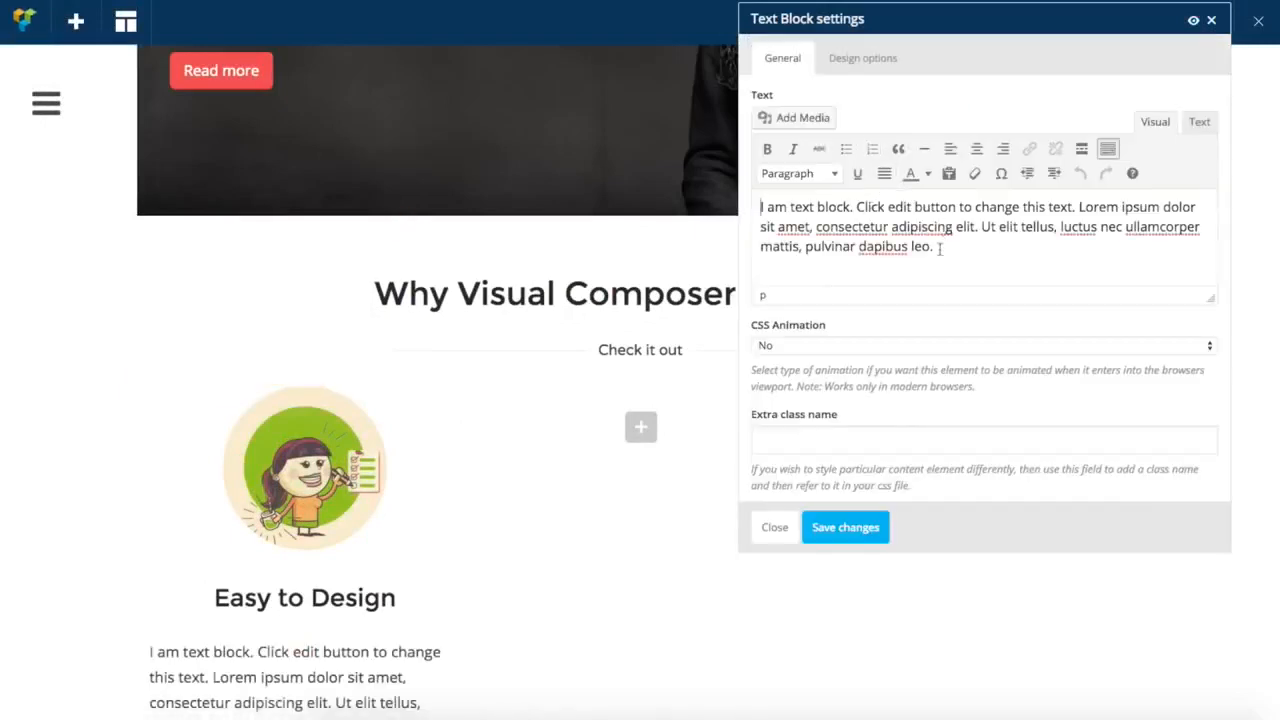
left_click_drag(939, 249, 778, 210)
type("Cr")
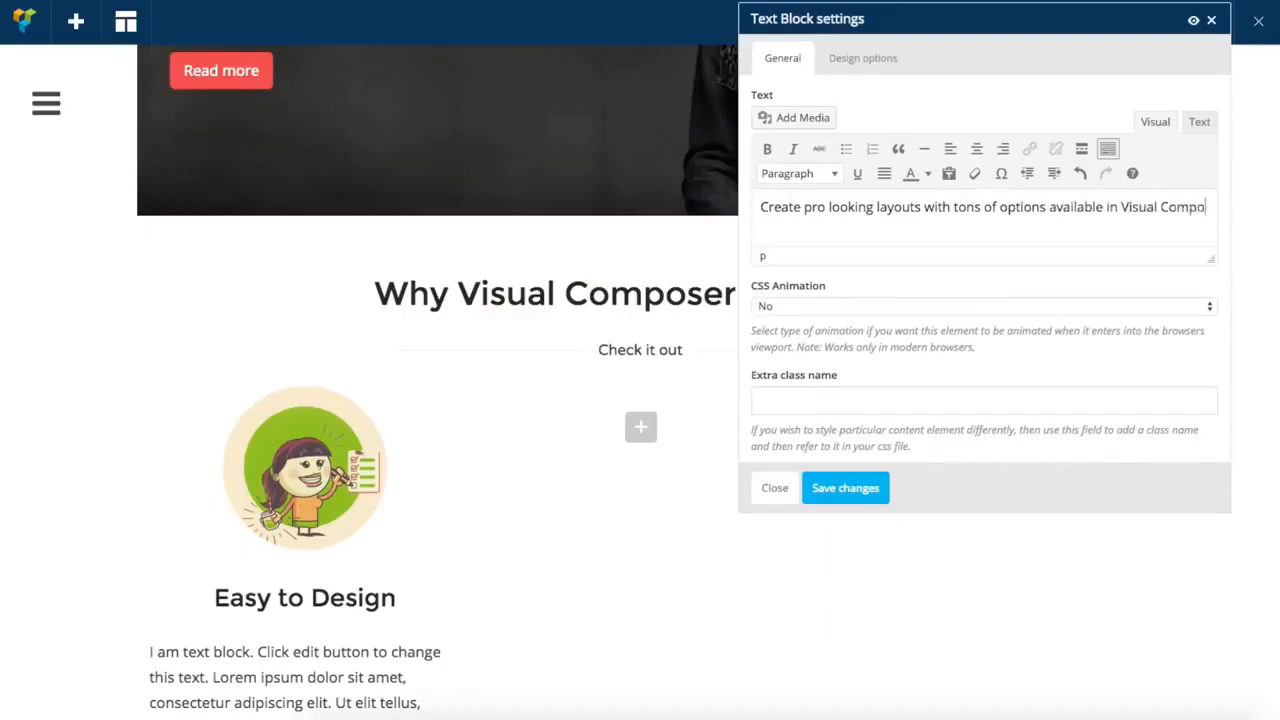
type("oser.")
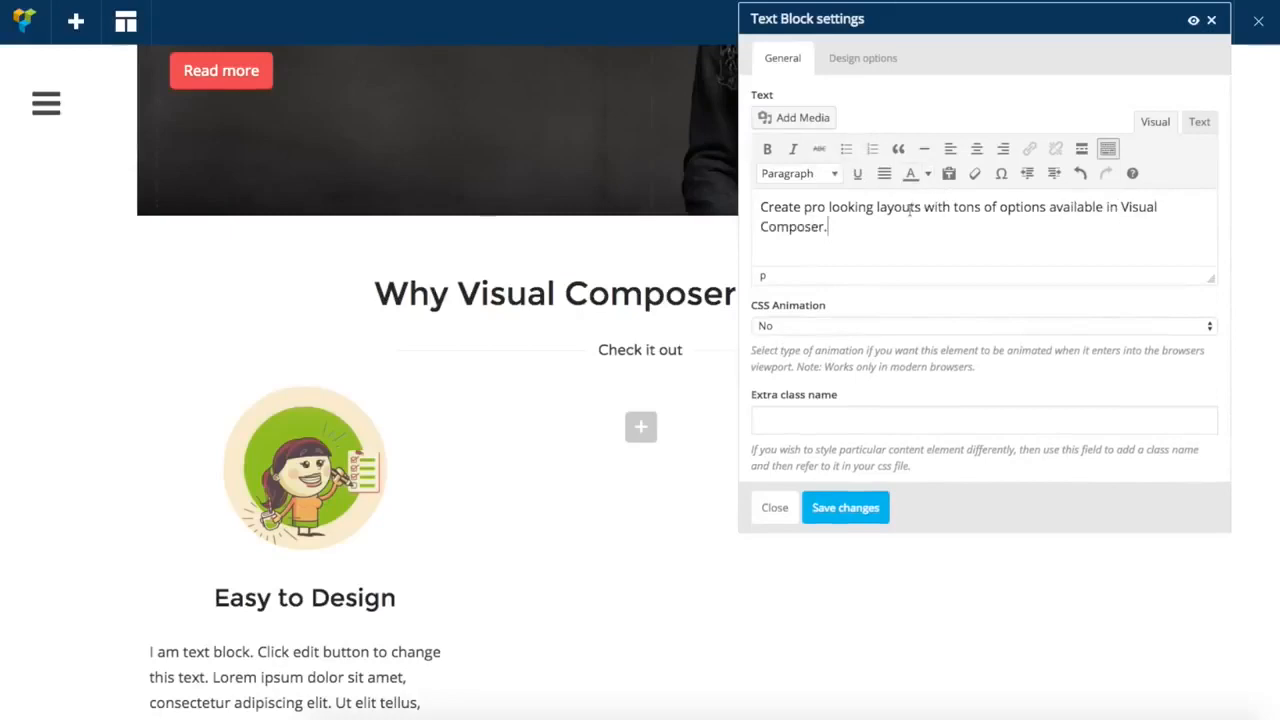
Center the paragraph in the new text block and save it
left_click_drag(853, 224, 763, 206)
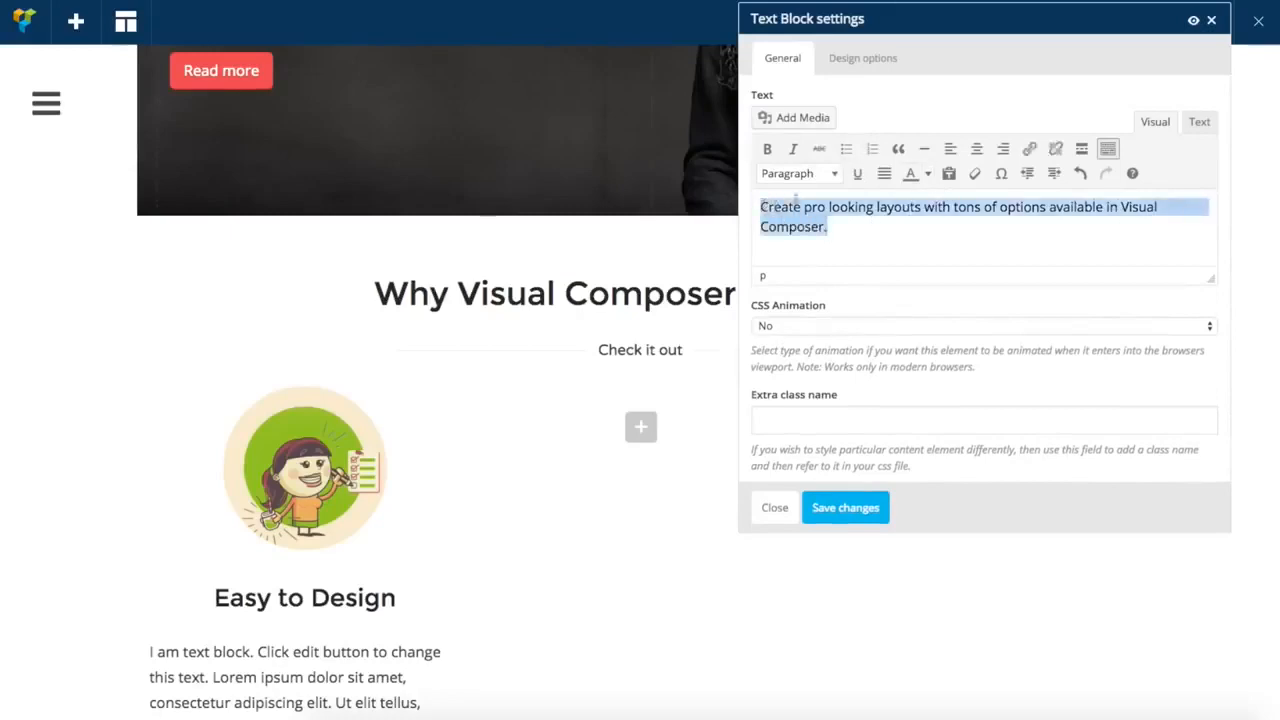
left_click(976, 150)
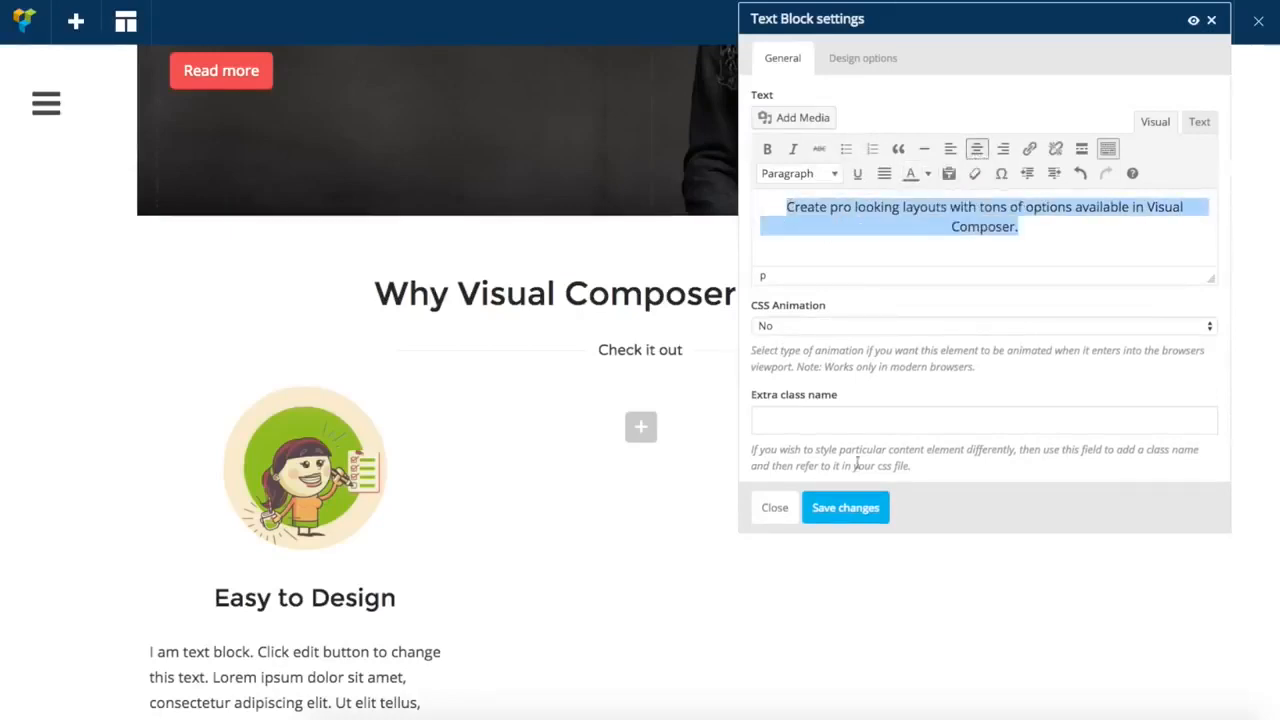
left_click(845, 507)
scroll(443, 549, "down", 1)
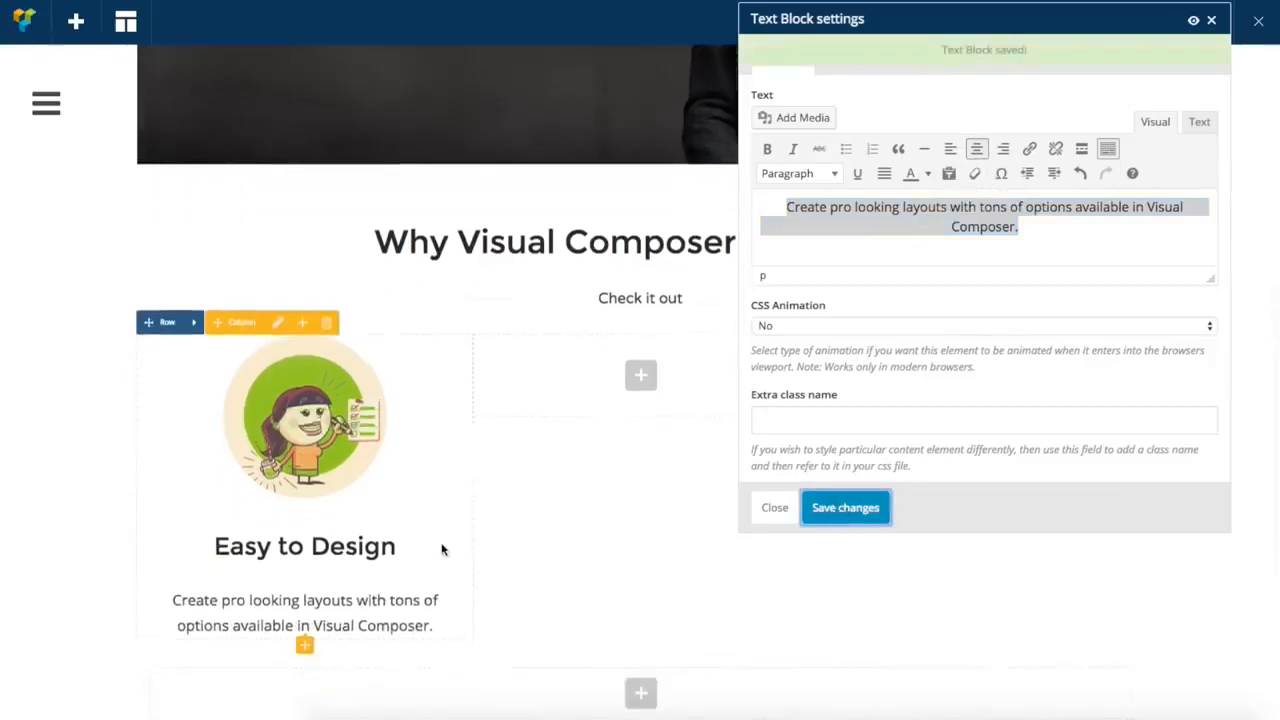
left_click(775, 507)
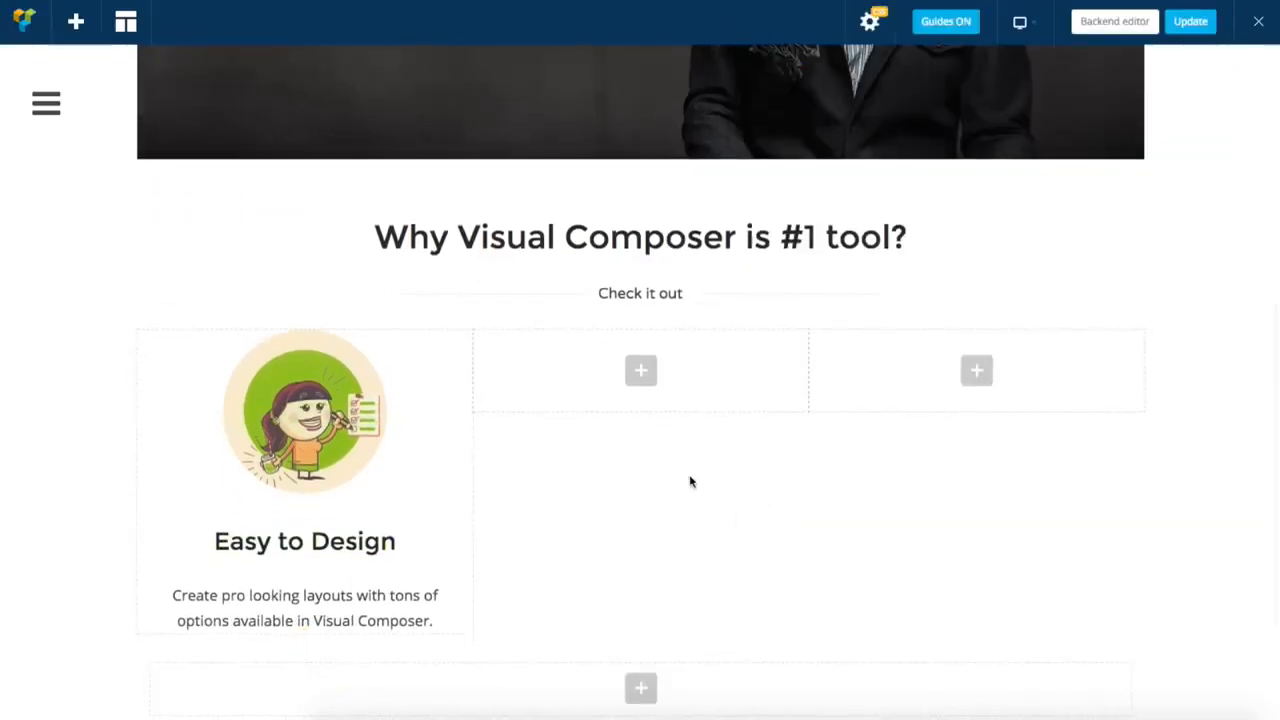
Clone the circular image from the first column and place one copy each in the second and third columns
left_click(343, 422)
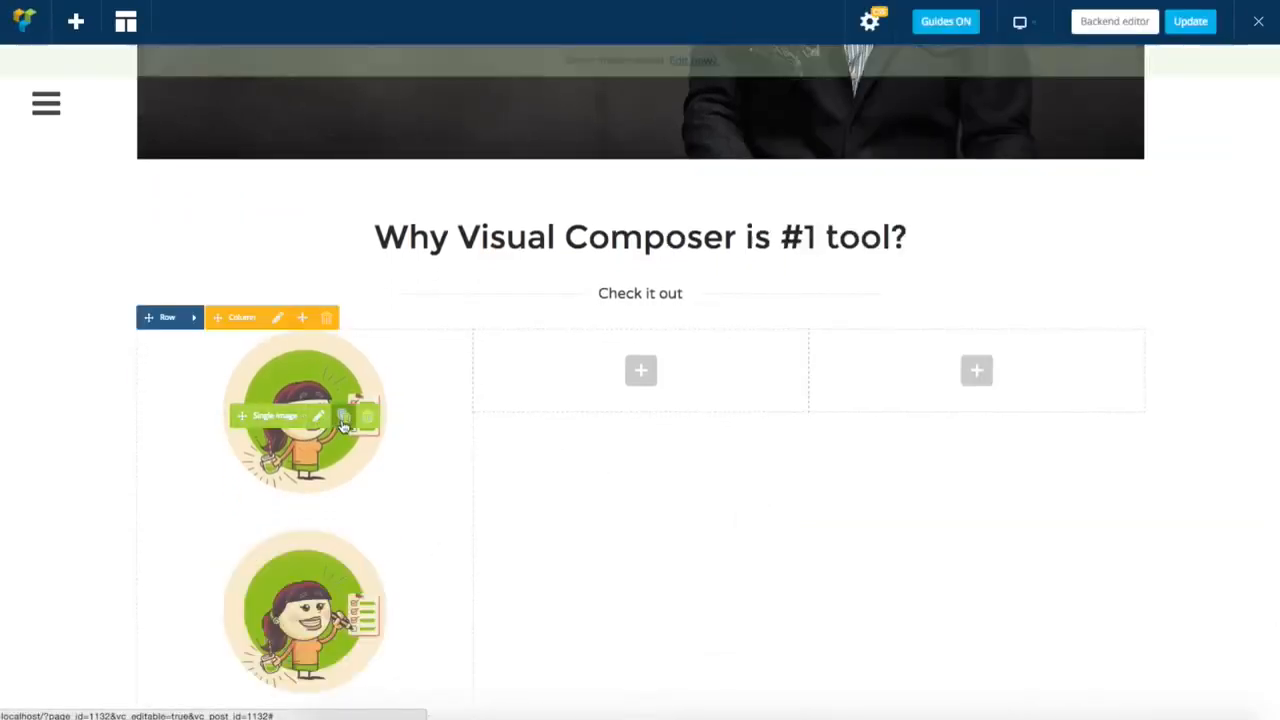
mouse_move(242, 594)
left_mouse_down()
mouse_move(540, 416)
mouse_move(629, 345)
left_mouse_up()
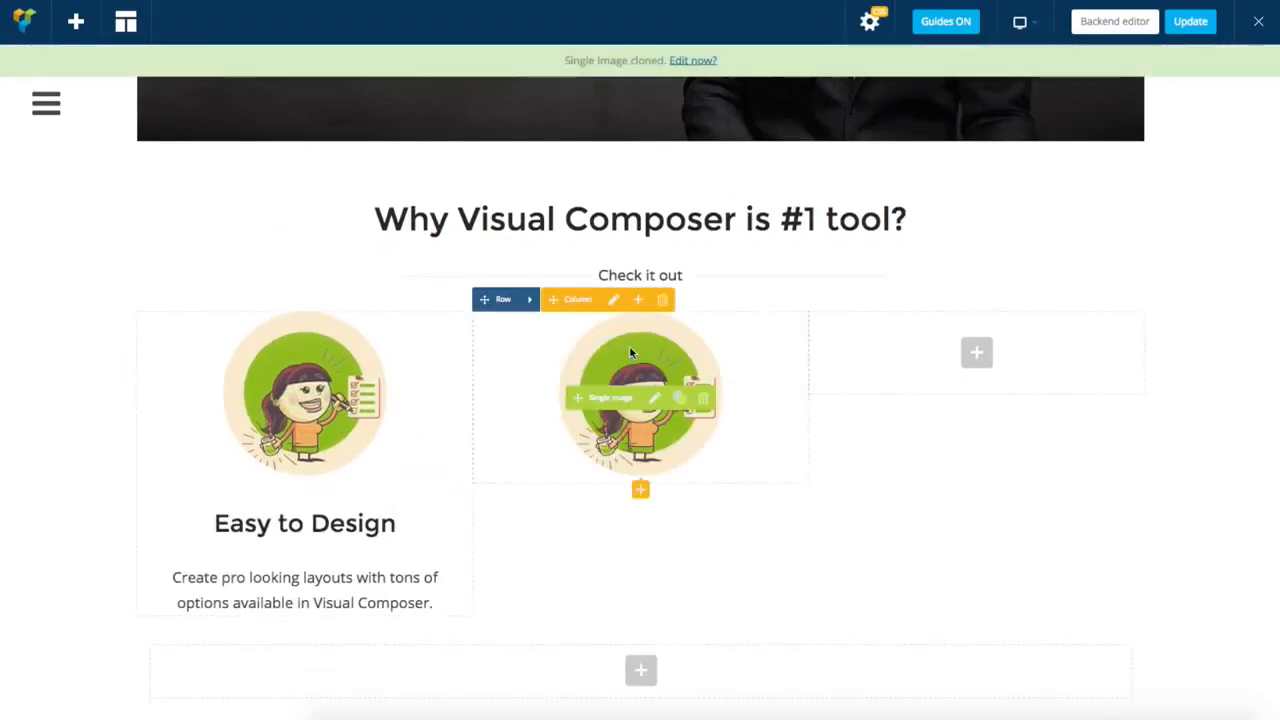
left_click(680, 400)
left_click_drag(577, 594, 964, 356)
Clone the "Easy to Design" heading and place one copy below the image in the second and third columns
left_click(350, 492)
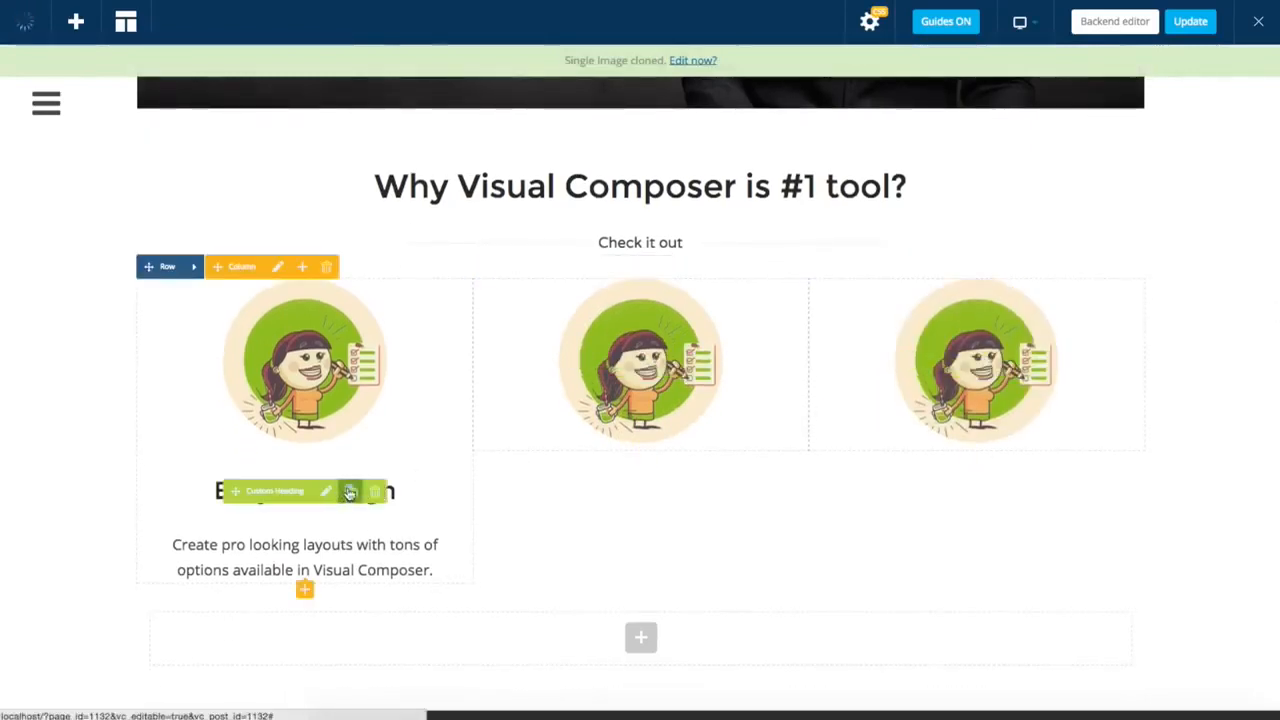
left_click_drag(235, 540, 614, 451)
left_click(697, 499)
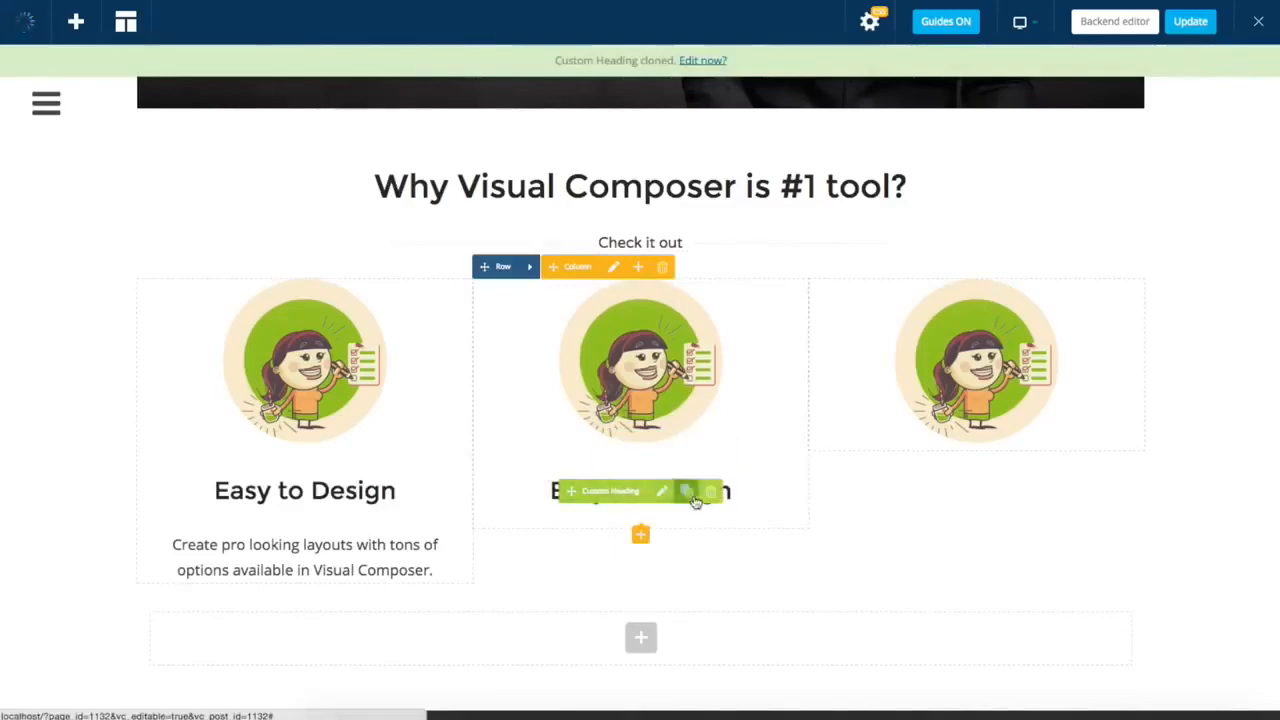
mouse_move(571, 543)
left_mouse_down()
mouse_move(949, 429)
mouse_move(956, 461)
left_mouse_up()
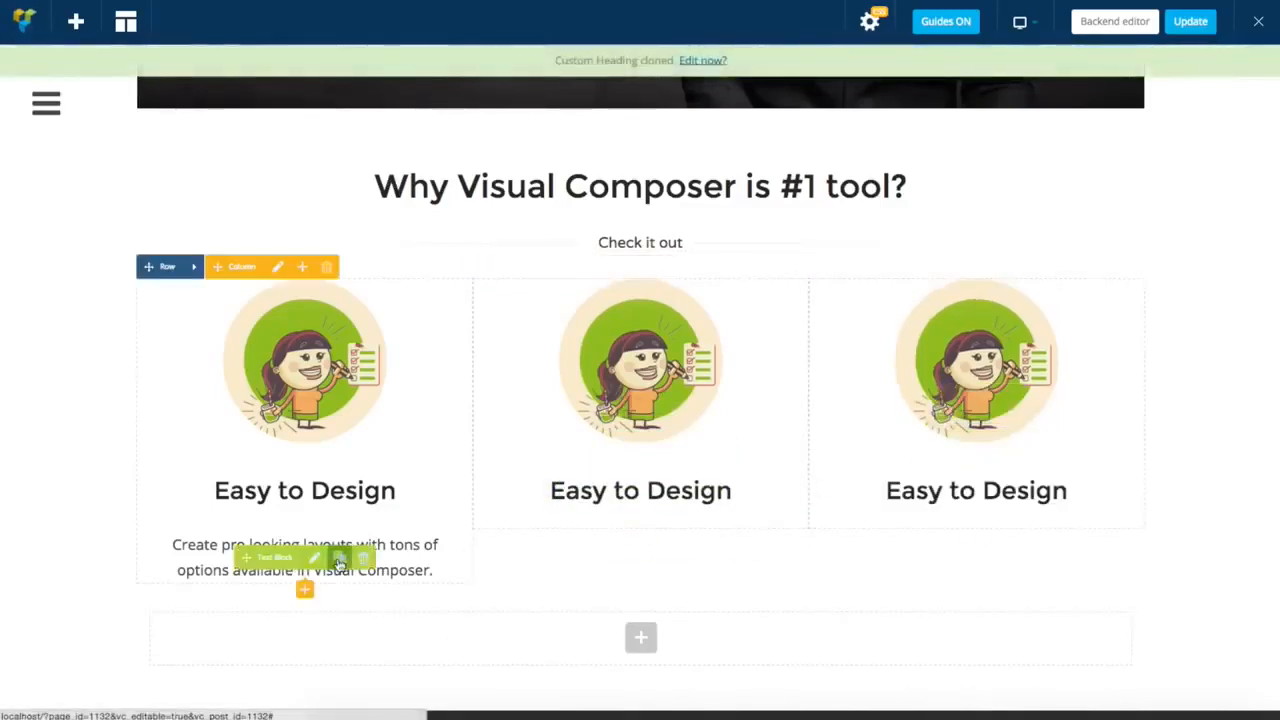
Clone the first column's text block and place one copy below the heading in the second and third columns
left_click(340, 560)
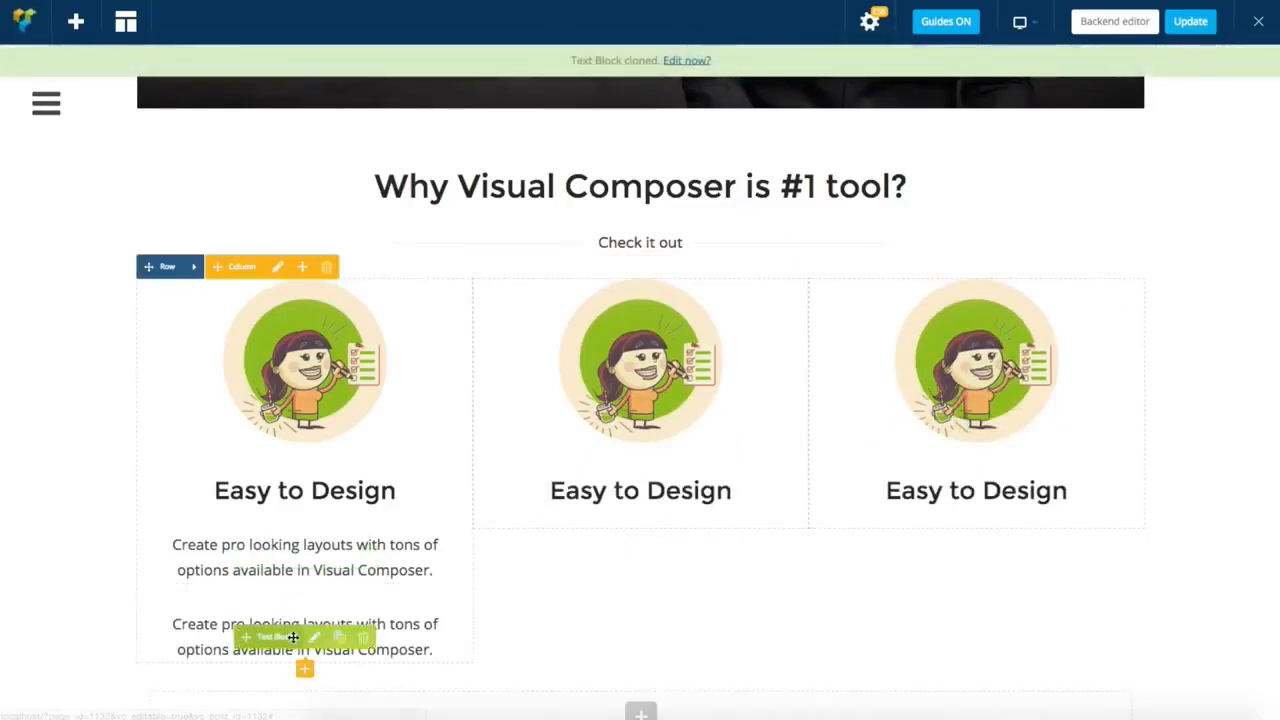
mouse_move(248, 557)
left_mouse_down()
mouse_move(357, 606)
mouse_move(634, 497)
mouse_move(617, 536)
left_mouse_up()
left_click(675, 557)
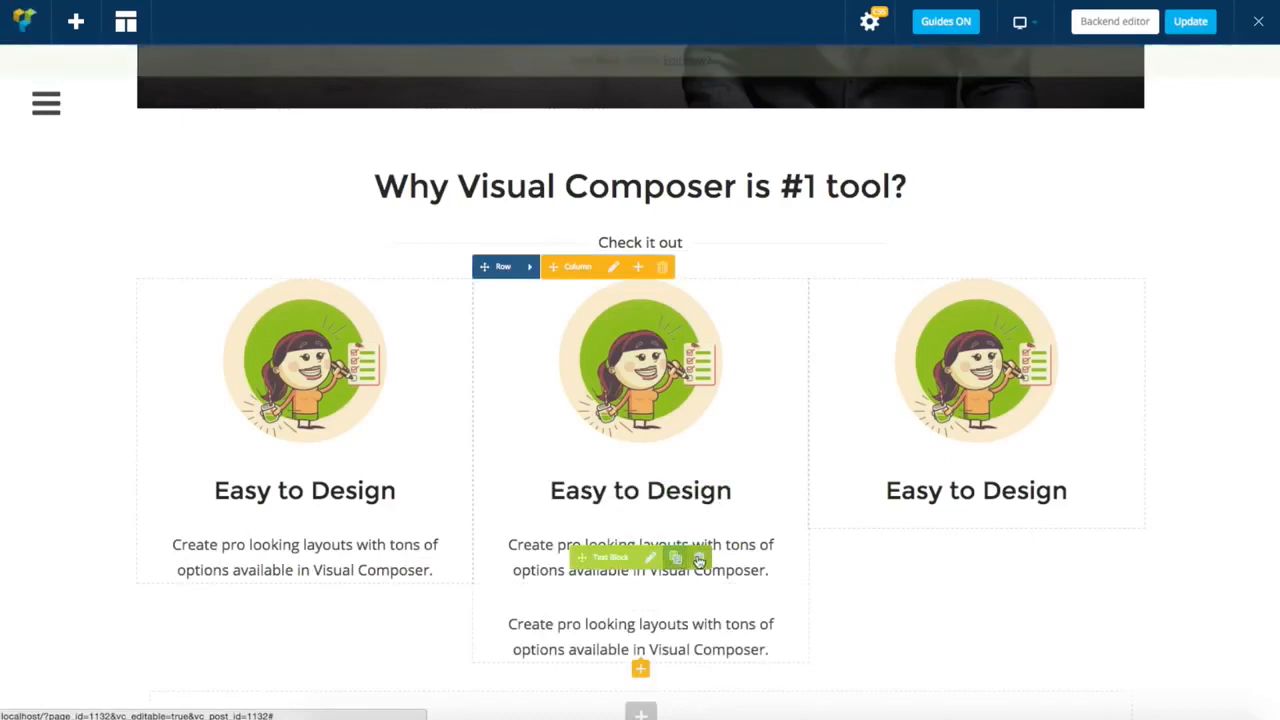
mouse_move(602, 618)
left_mouse_down()
mouse_move(977, 451)
mouse_move(974, 517)
mouse_move(945, 510)
left_mouse_up()
Replace the second column's image with the red gauge picture from the media library and save it
mouse_move(678, 347)
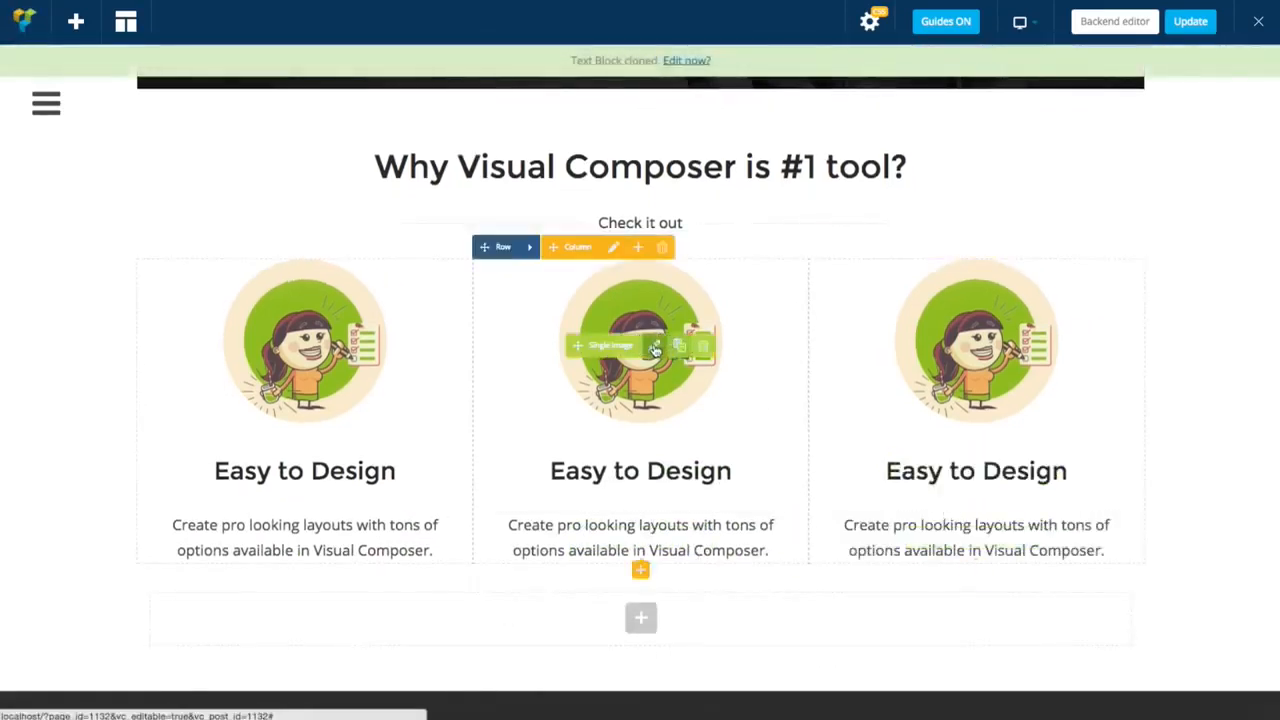
left_click(655, 347)
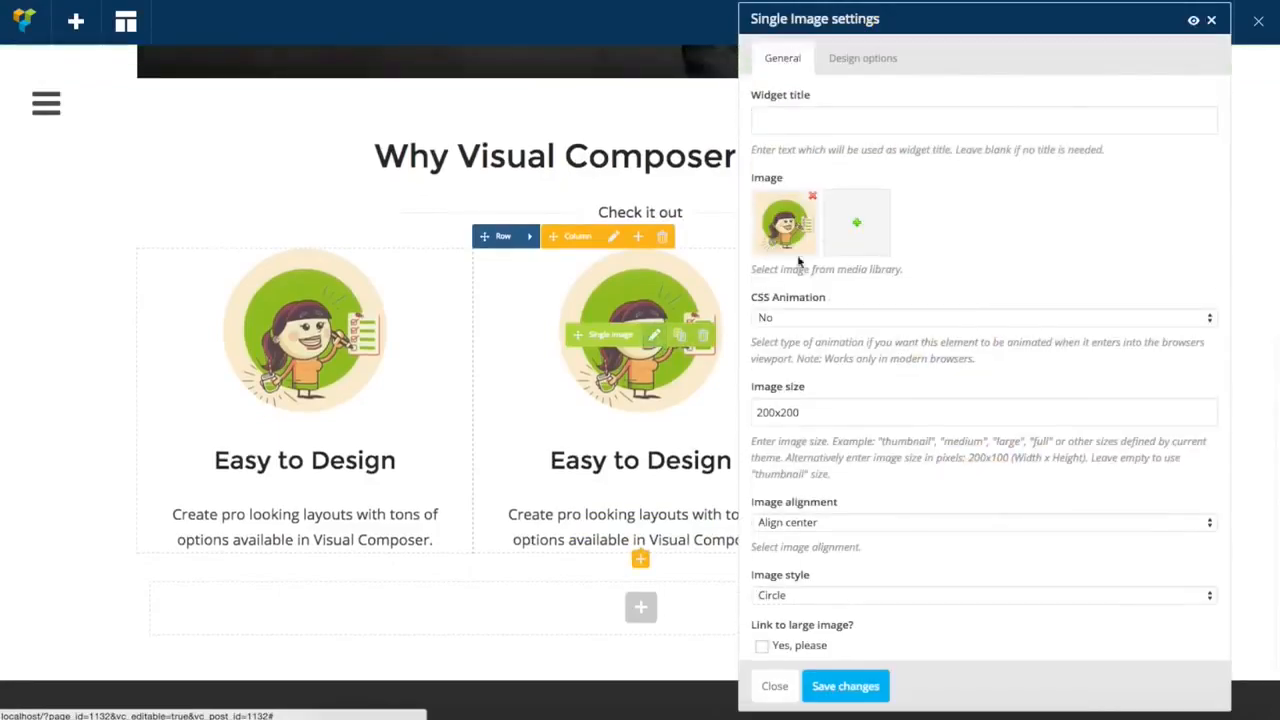
left_click(852, 218)
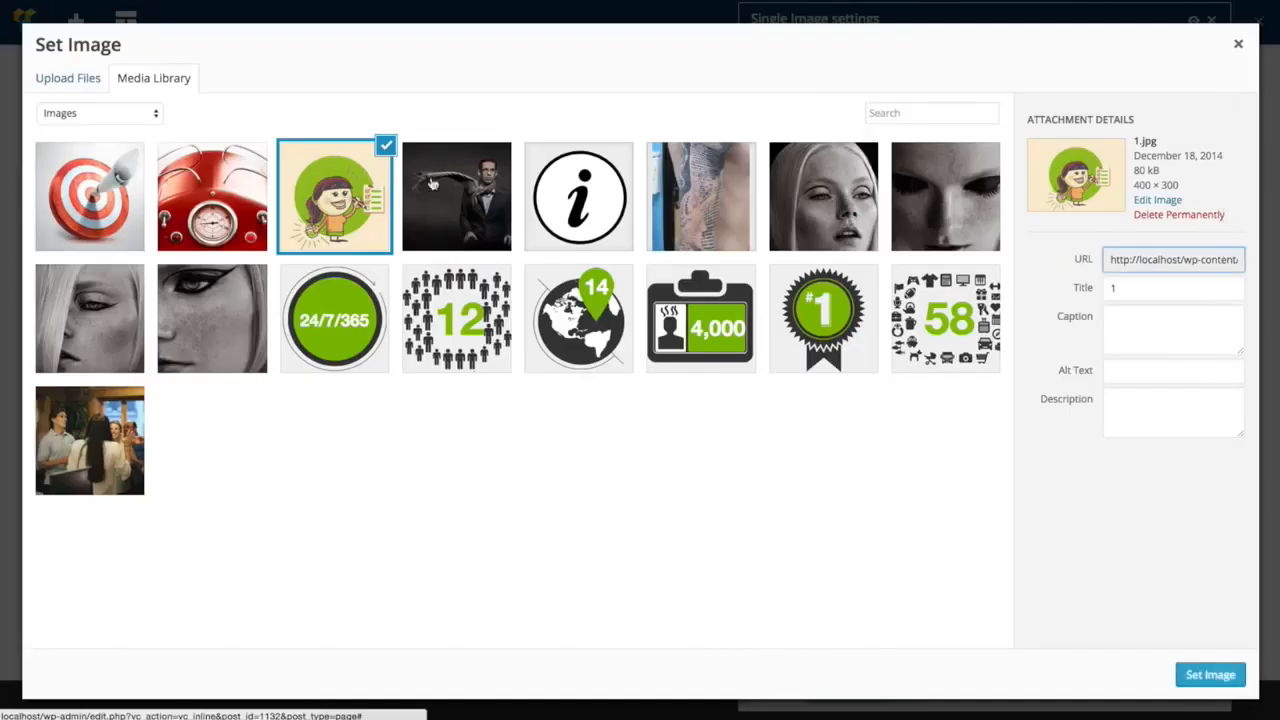
left_click(200, 182)
left_click(1206, 676)
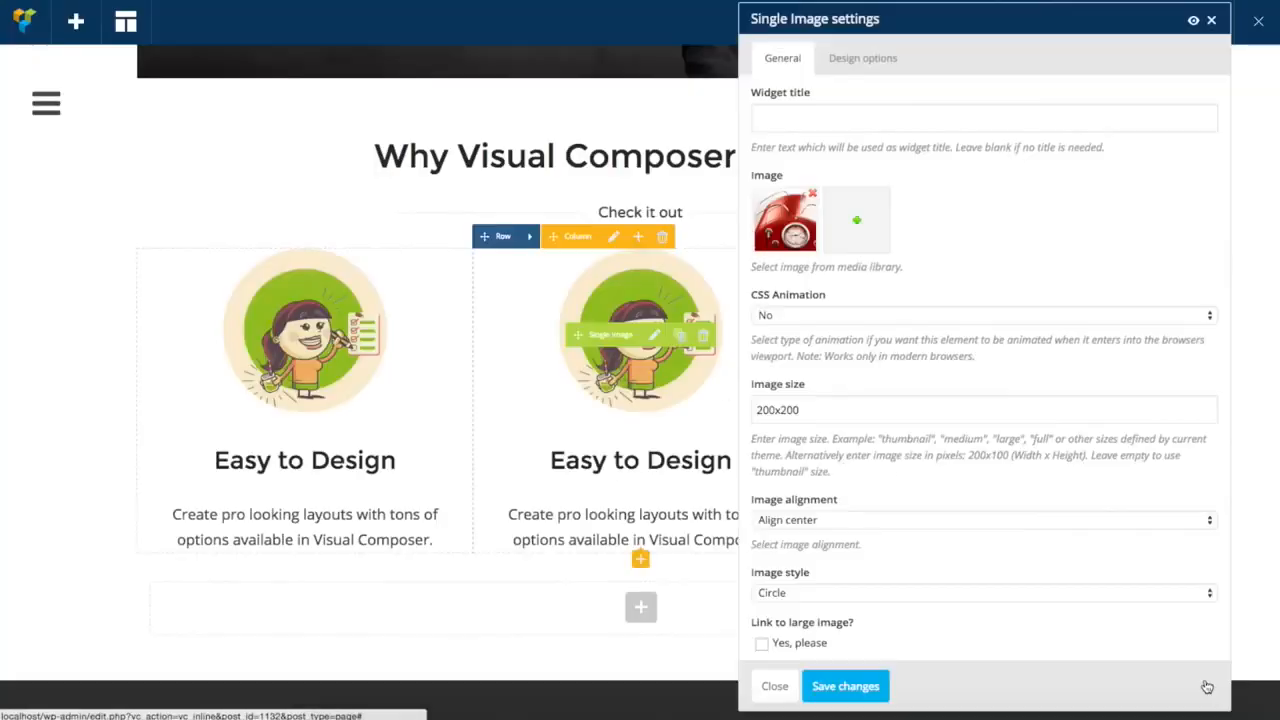
left_click(860, 686)
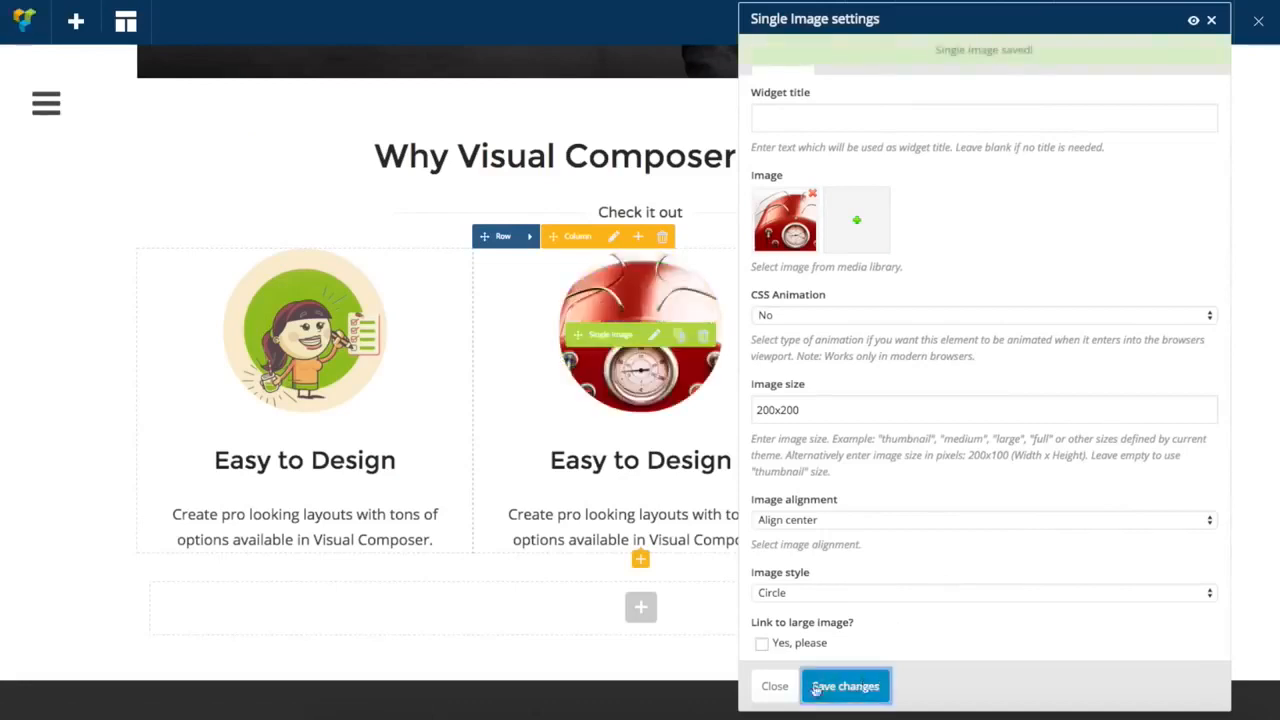
left_click(774, 686)
Change the second column's heading text to "Save Your Time" and save it
left_click(662, 462)
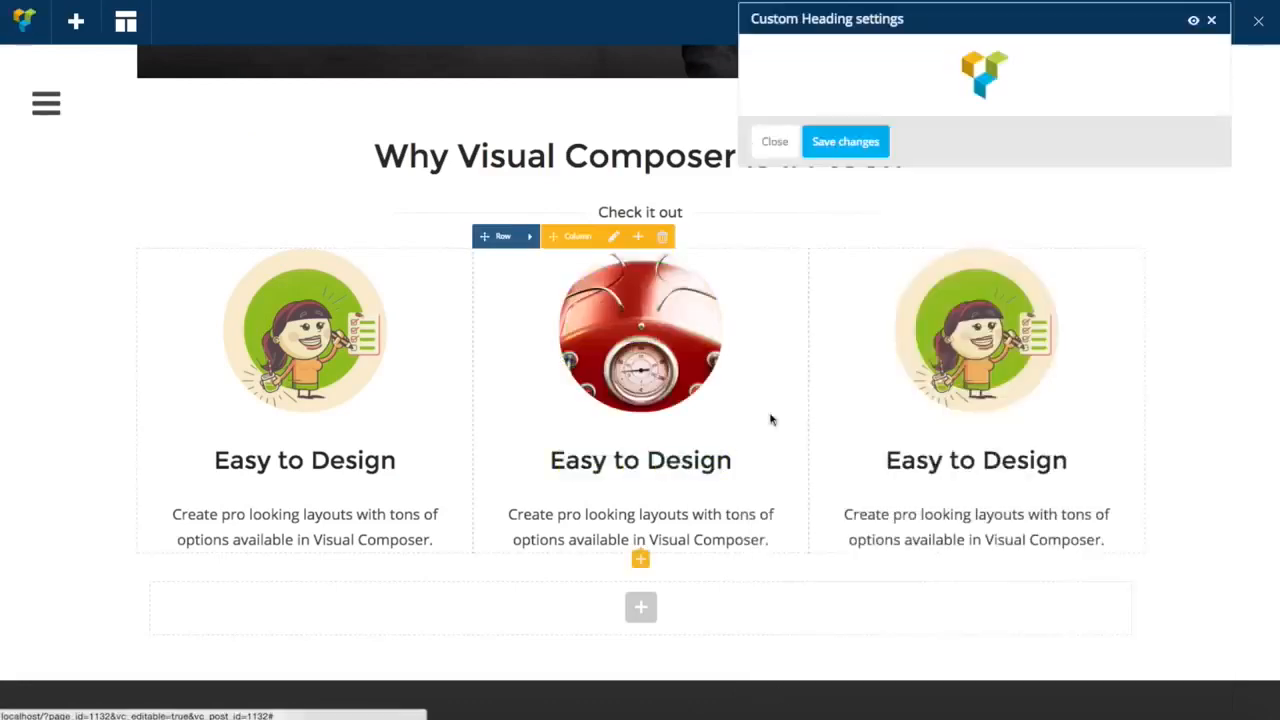
left_click_drag(836, 121, 735, 125)
type("S")
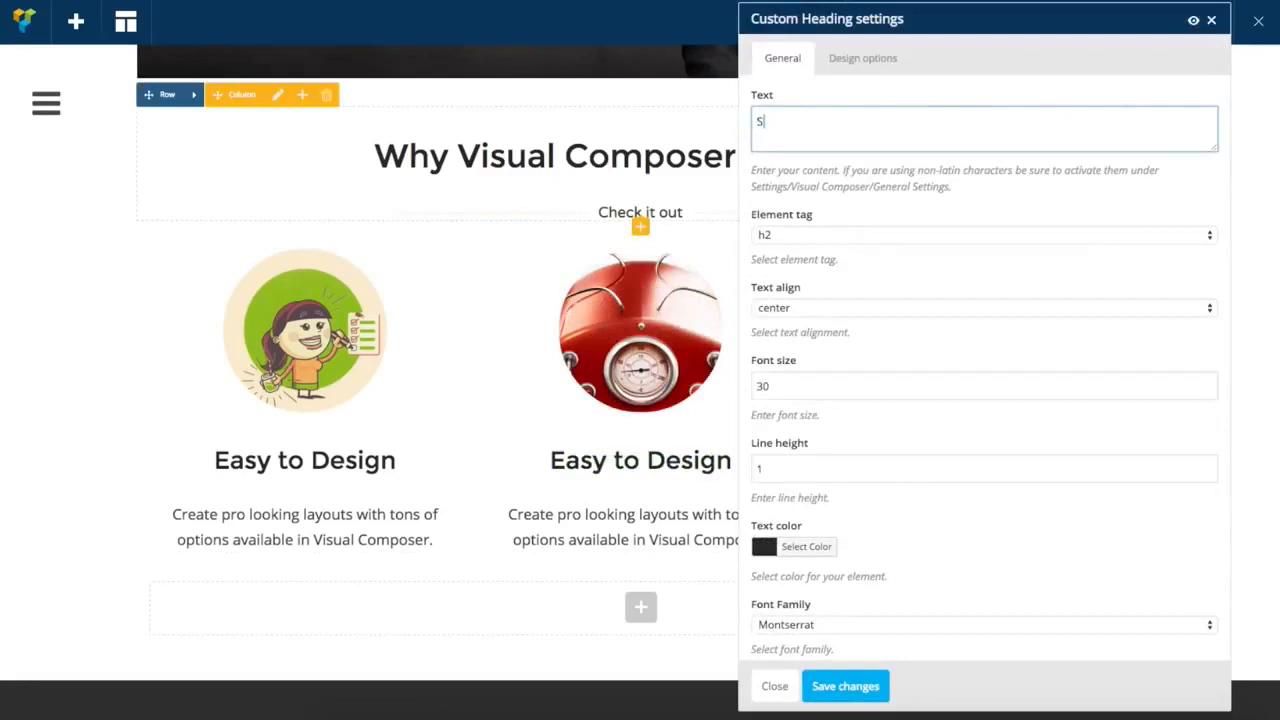
type("ave Your Time")
left_click(846, 686)
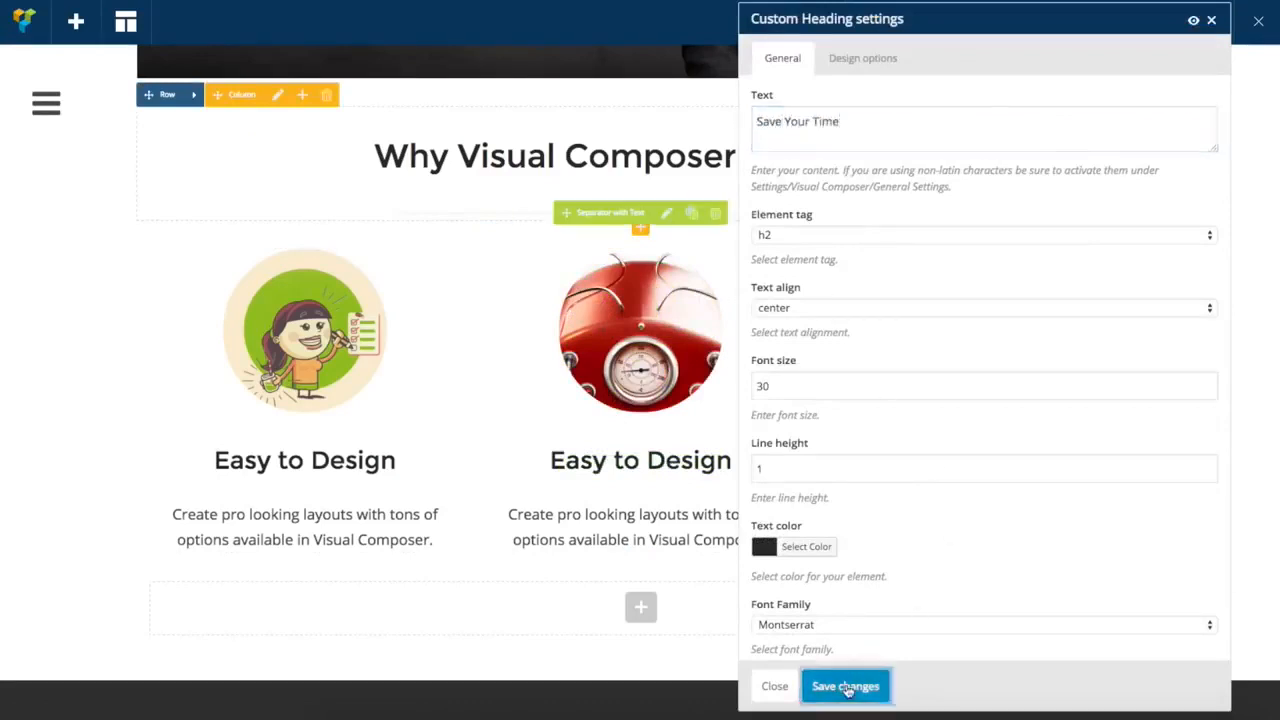
left_click(776, 688)
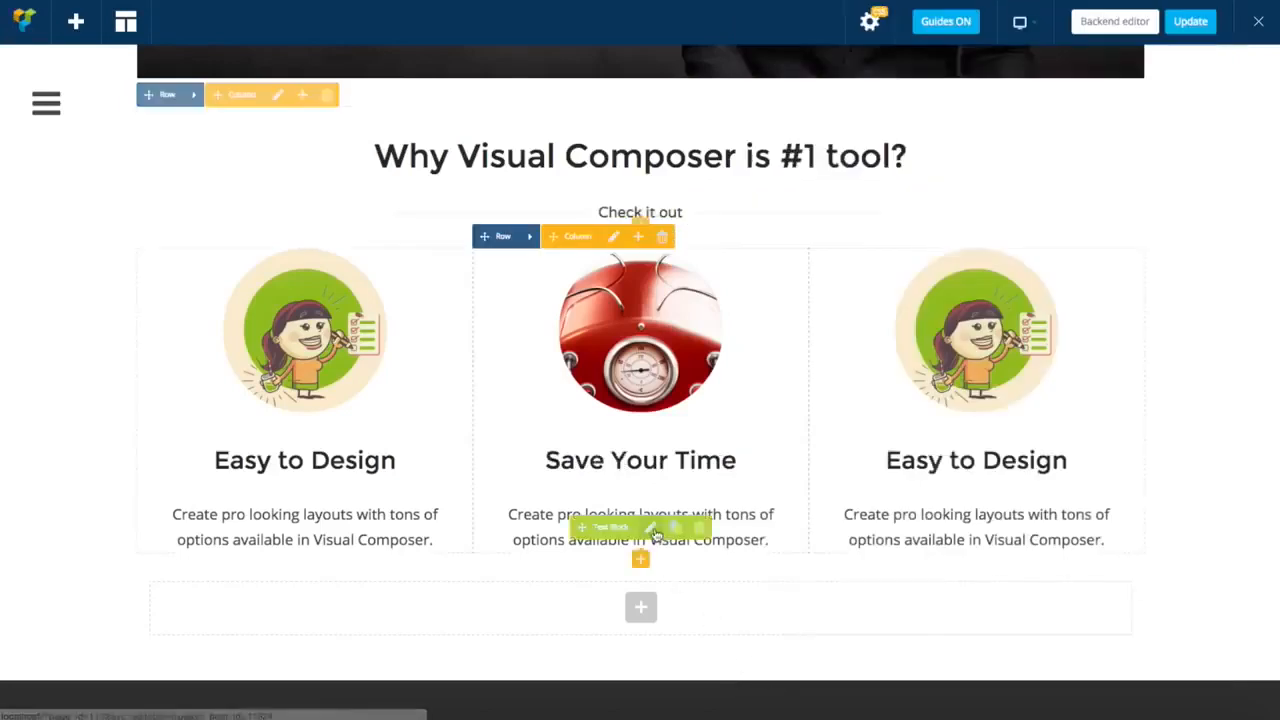
Replace the second column's paragraph with "Save time with easy to use interface on Backend or Frontend. With Visual Composer you can use both." and save it
left_click(651, 529)
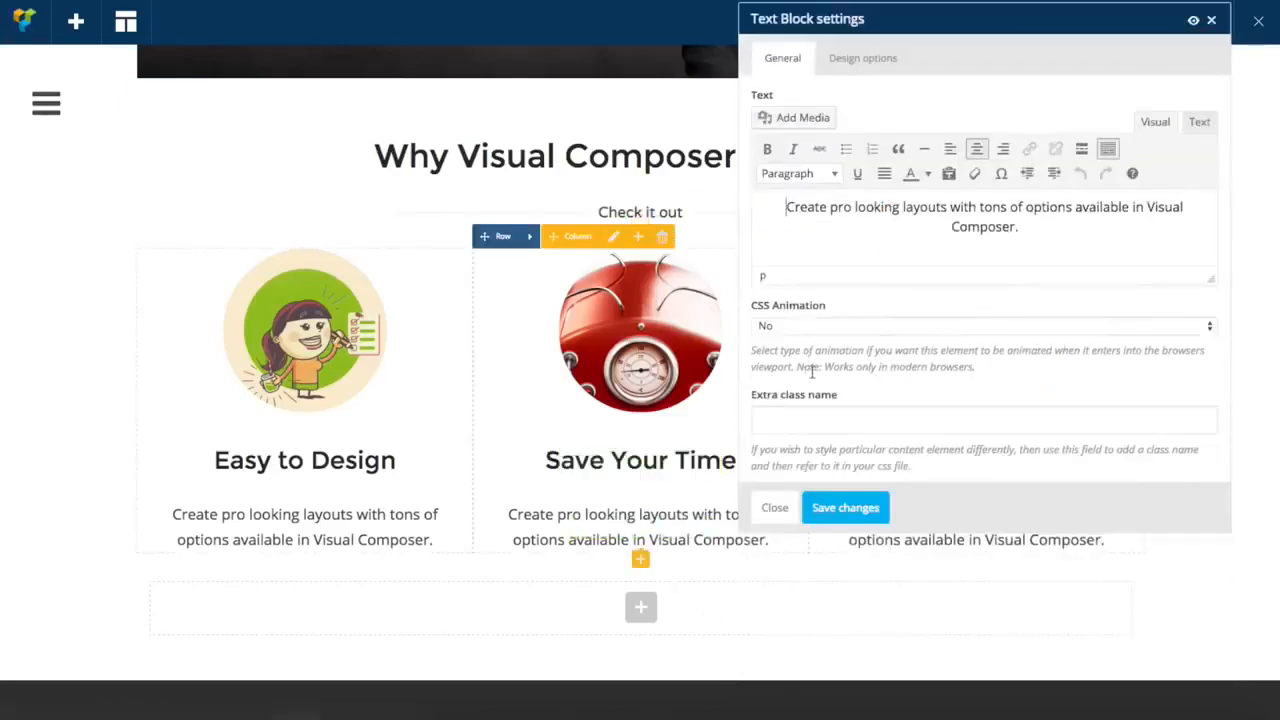
triple_click(1045, 232)
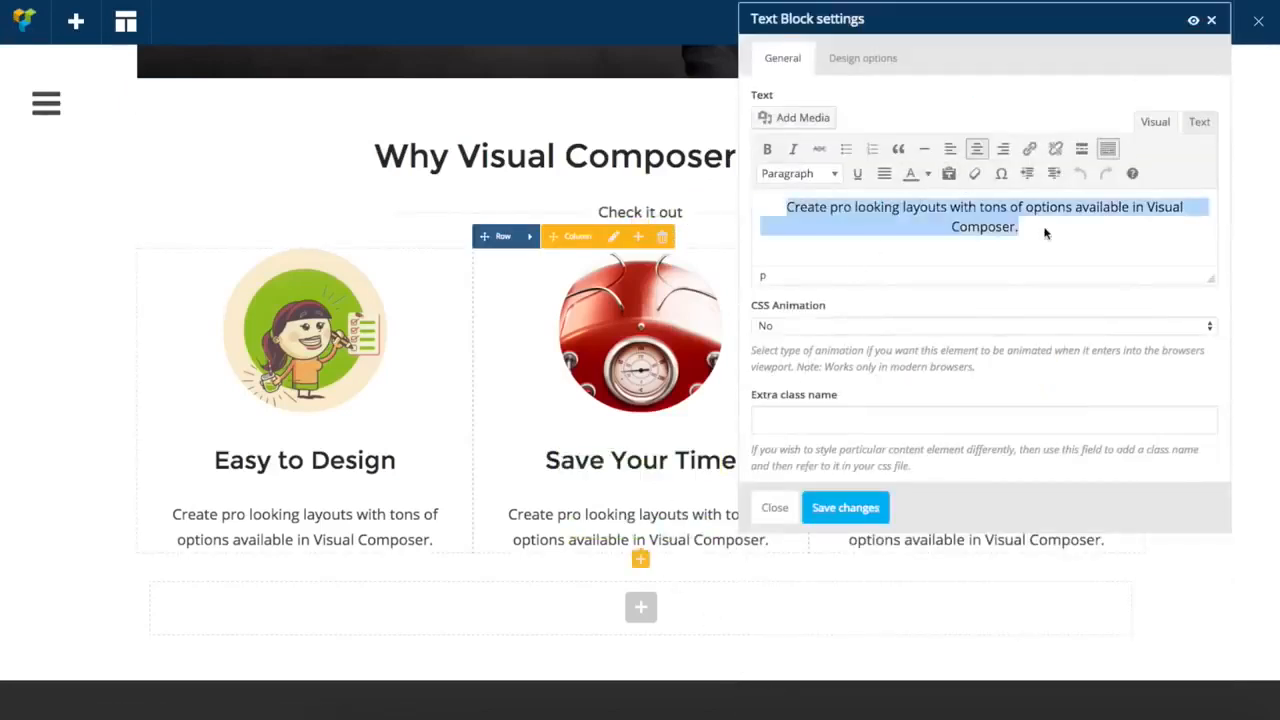
type("Save time")
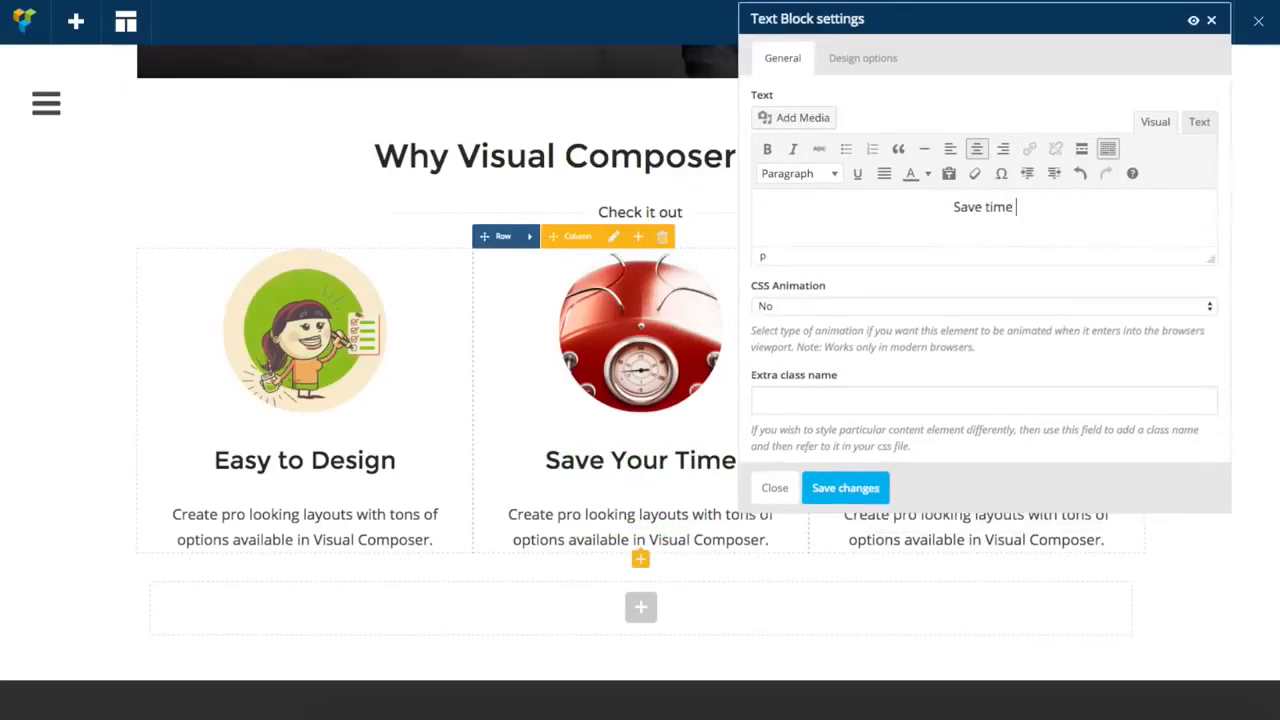
type(" with easy to u")
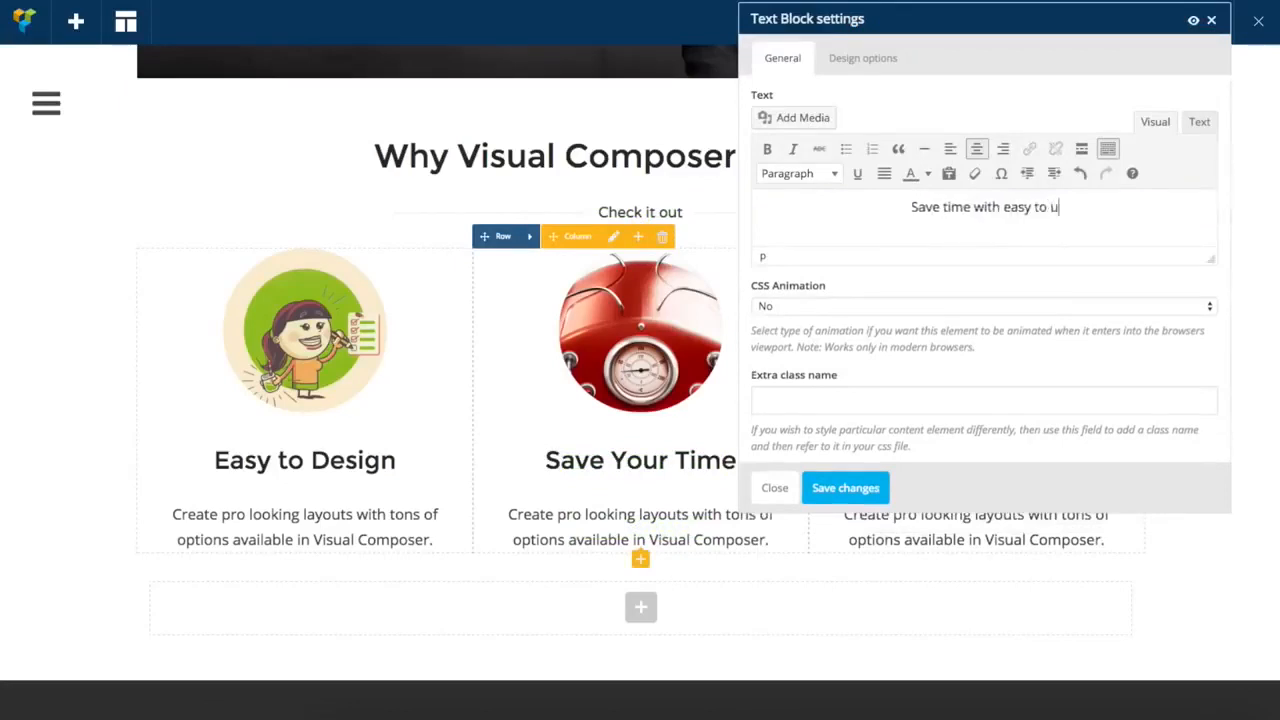
type("se interfac")
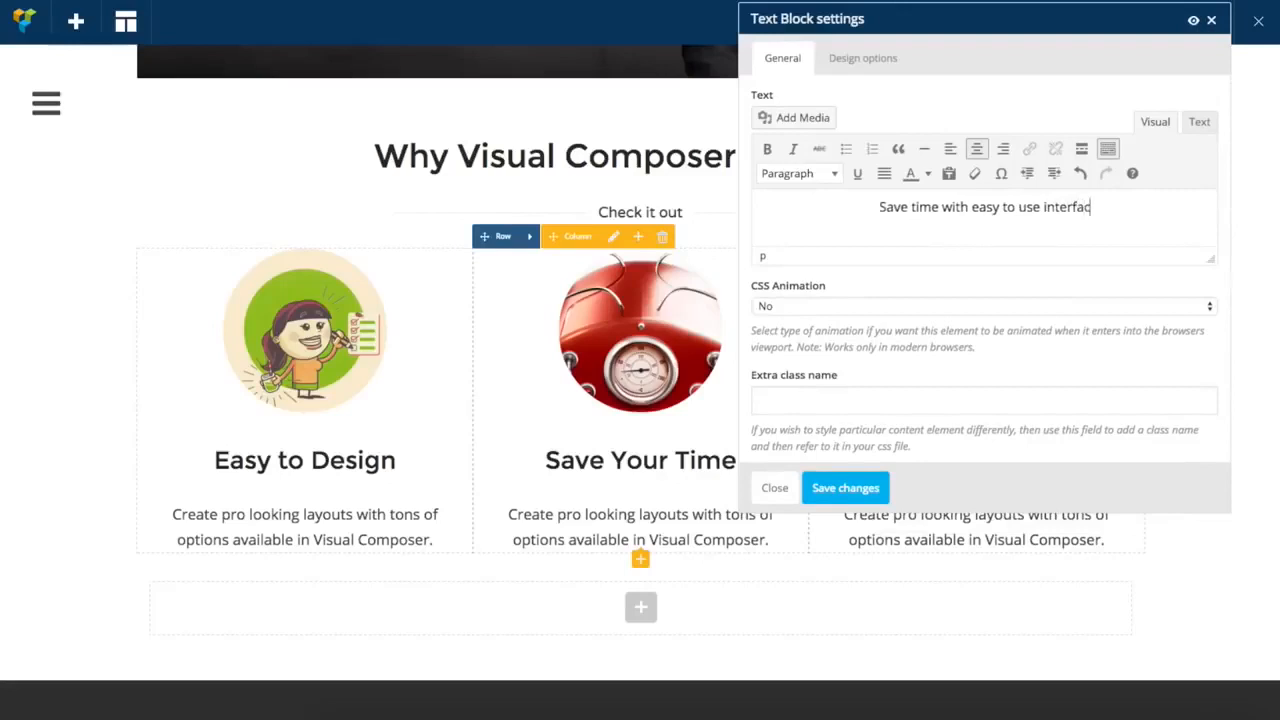
type("e on ")
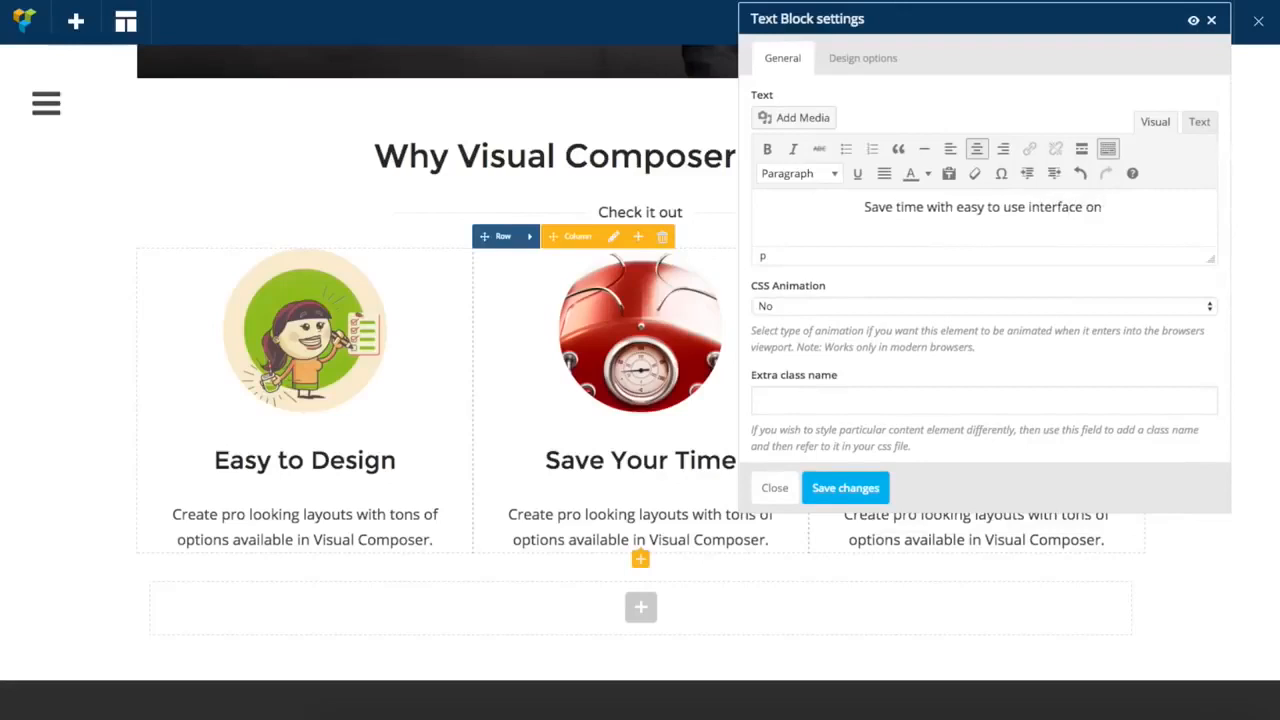
type("Backend")
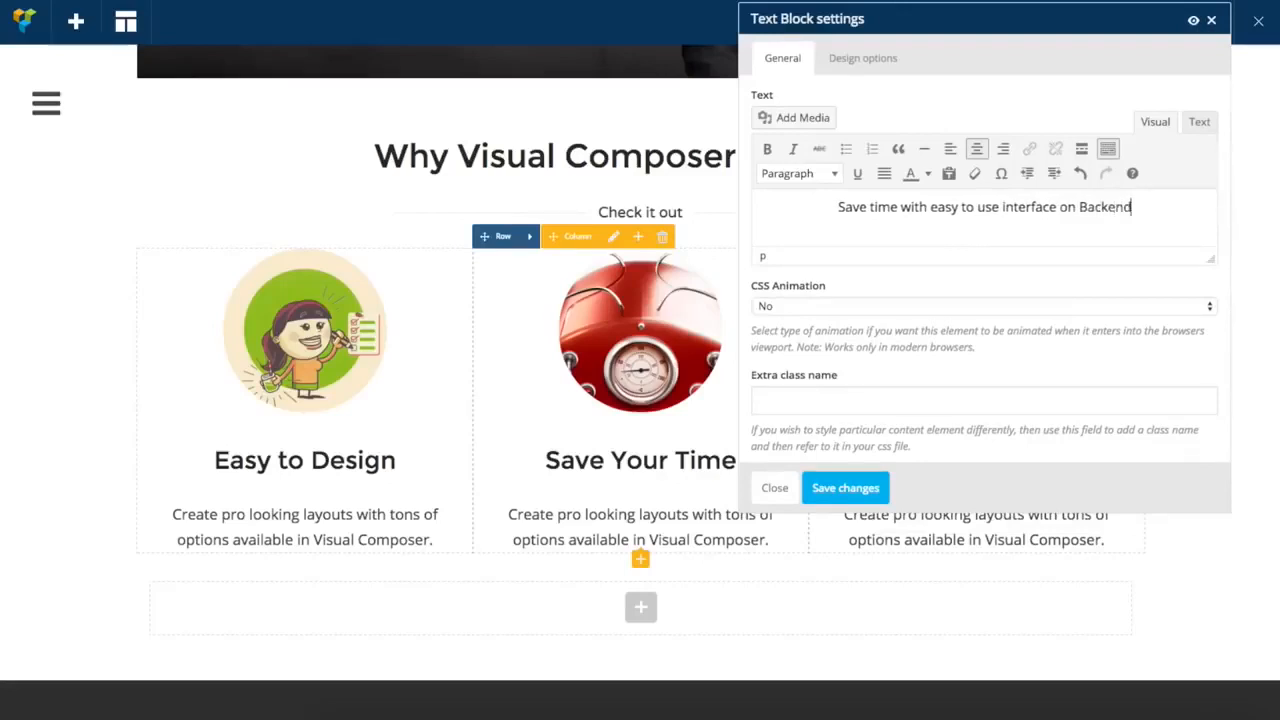
type(" or Fro")
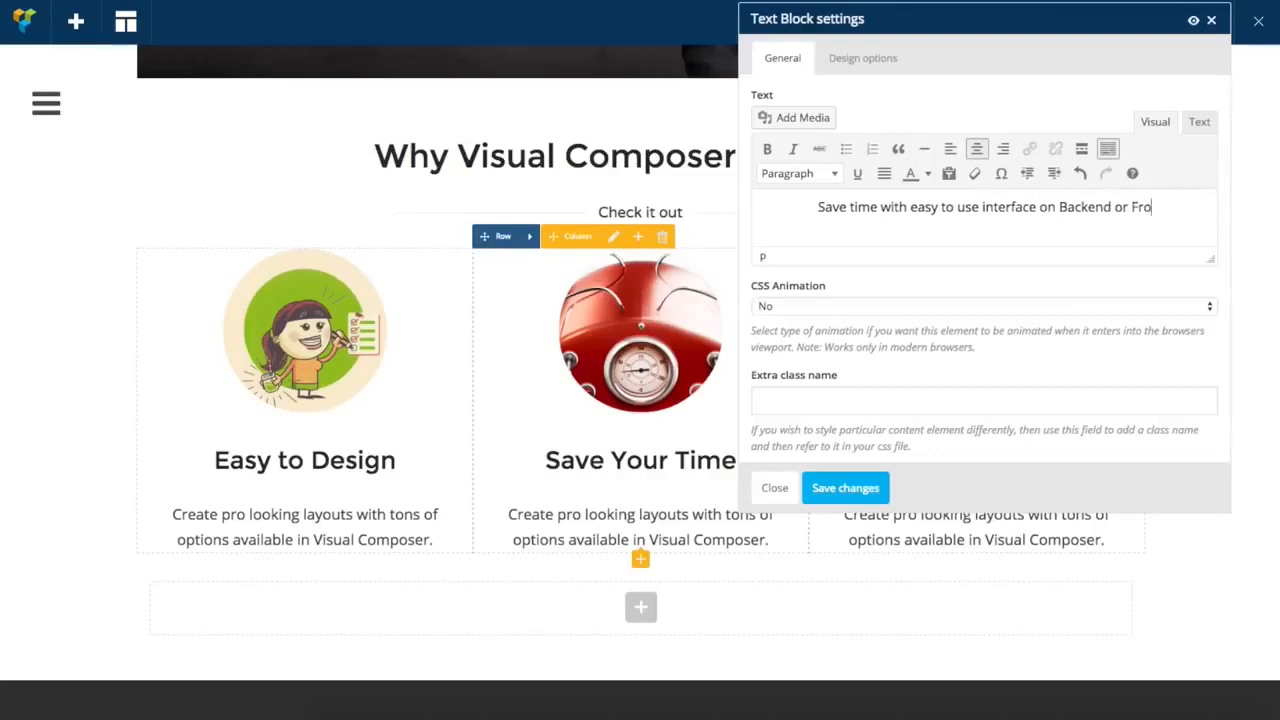
type("ntend. With Visual Compos")
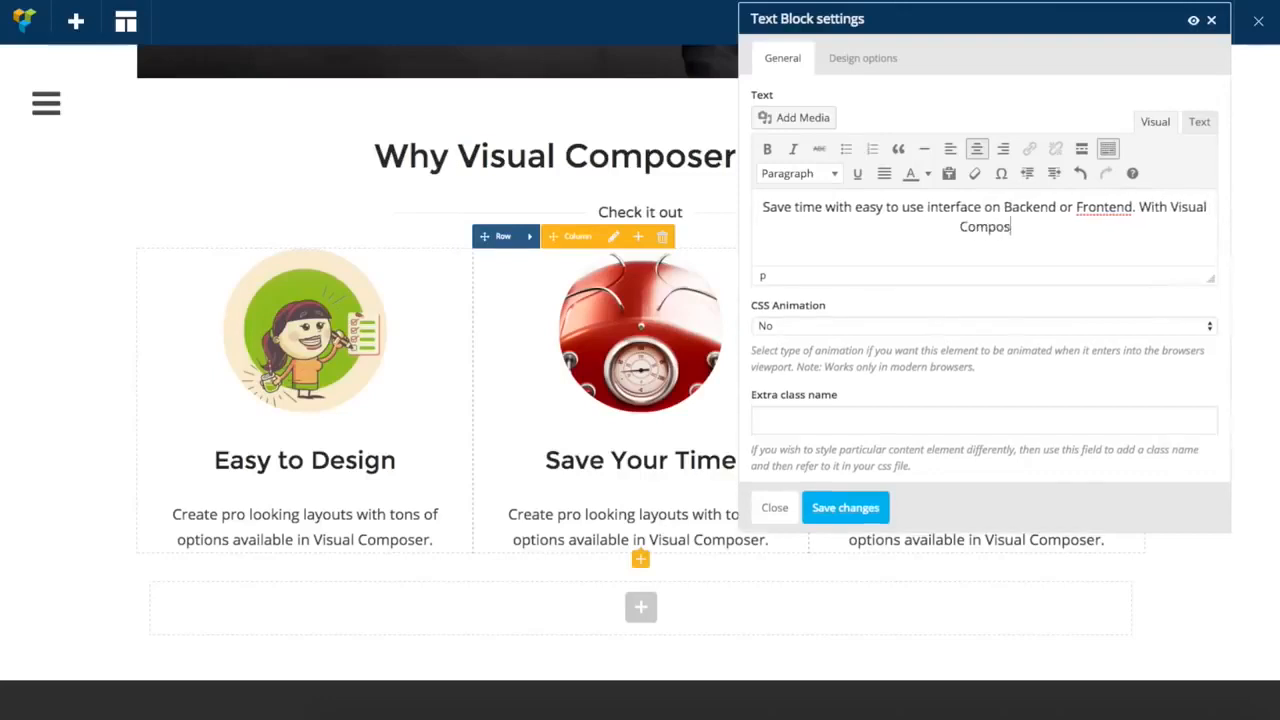
type("er you can use")
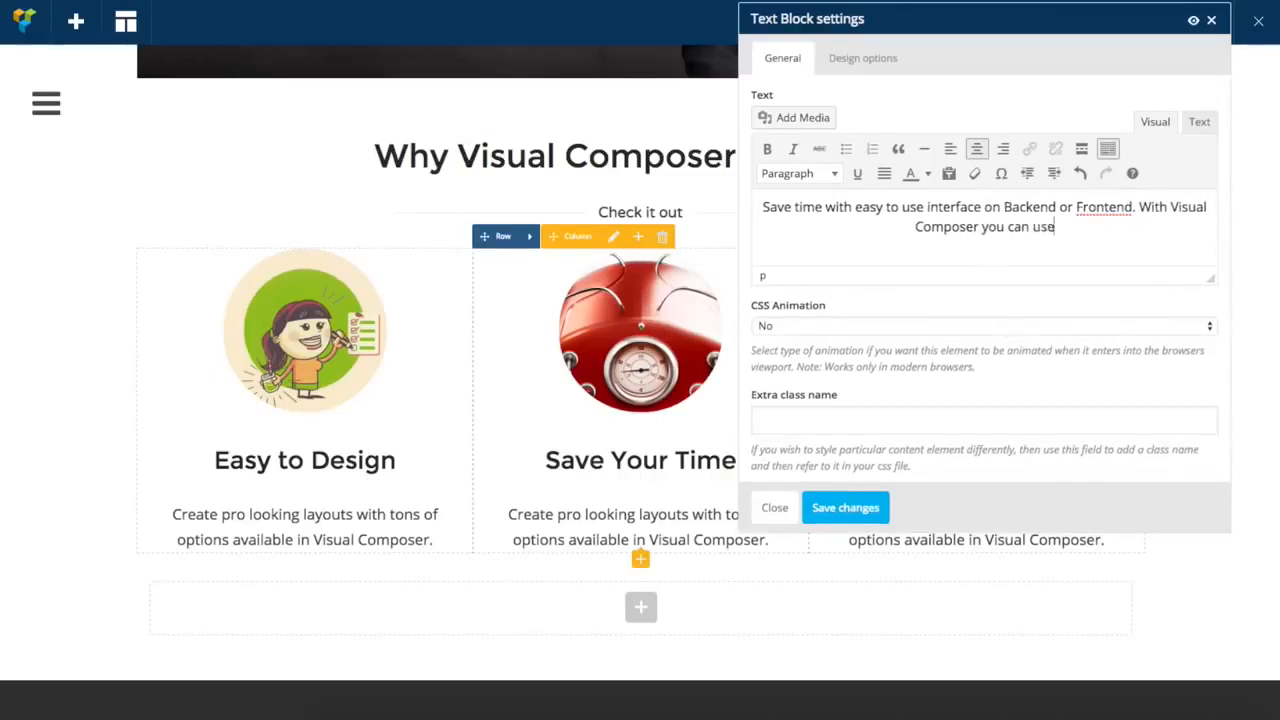
type(" both.")
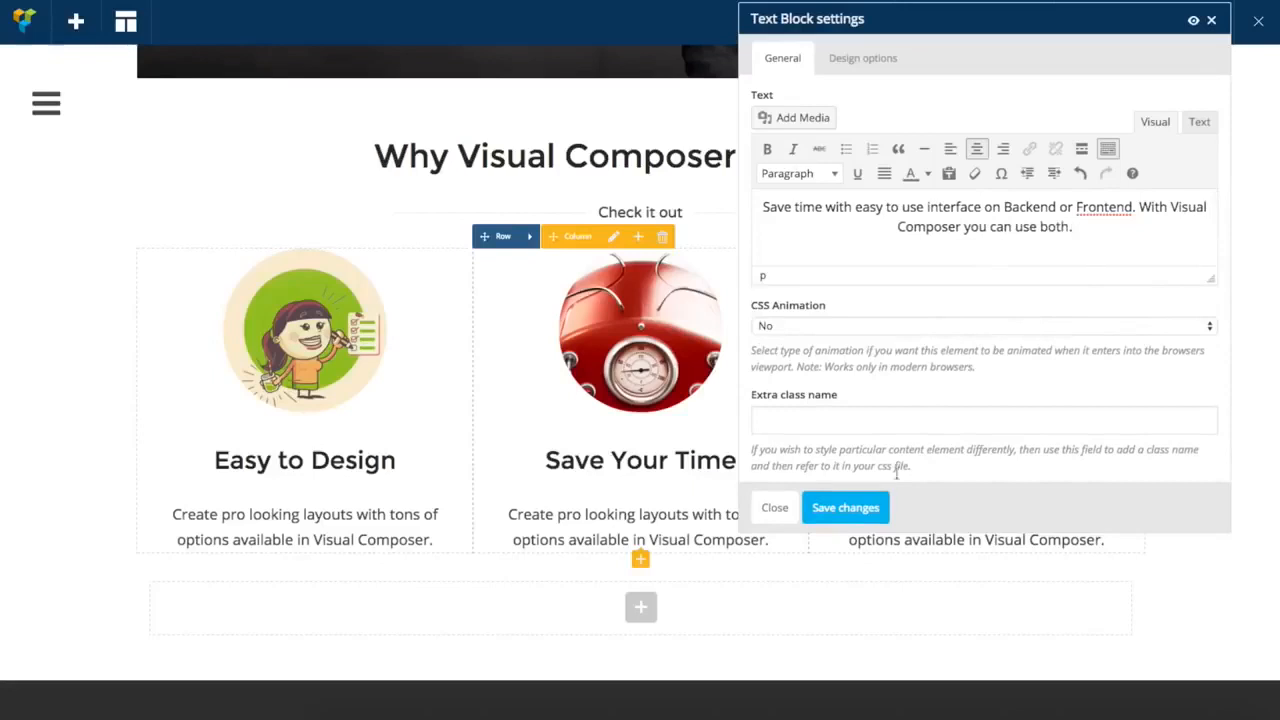
left_click(818, 508)
left_click(773, 508)
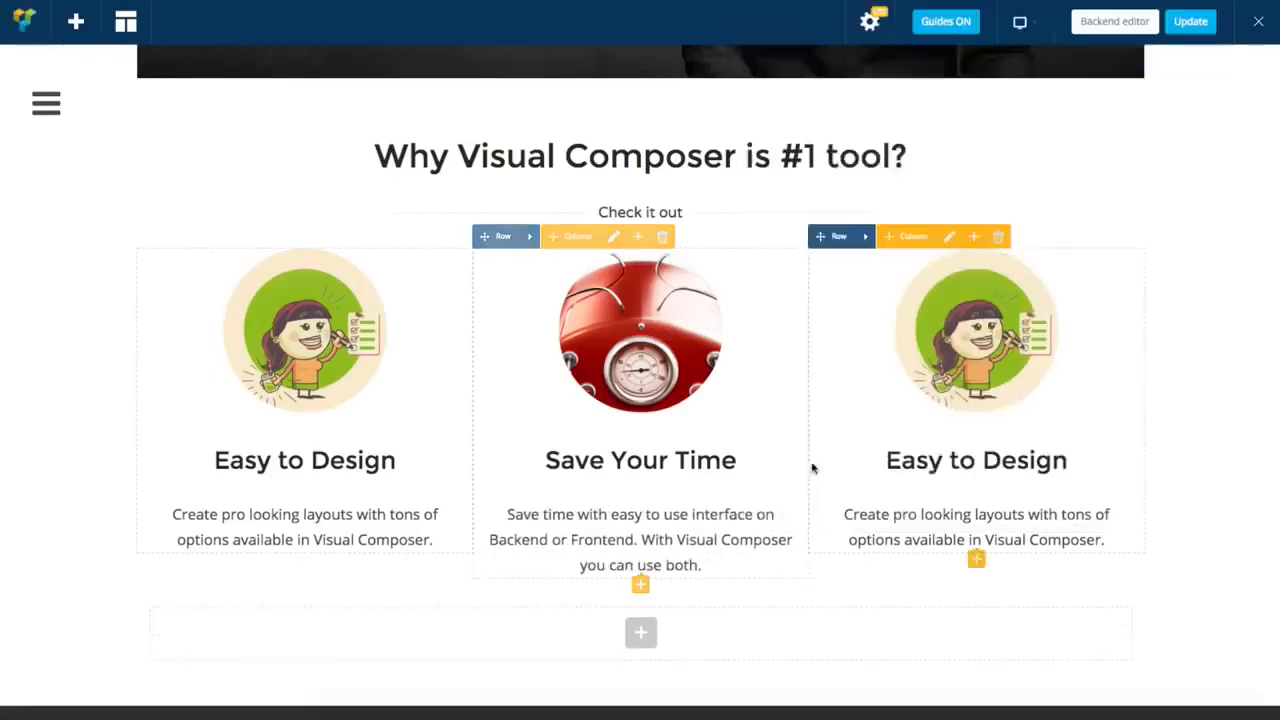
Replace the third column's image with the red-and-white target picture 3.jpg from the media library and save it
left_click(996, 338)
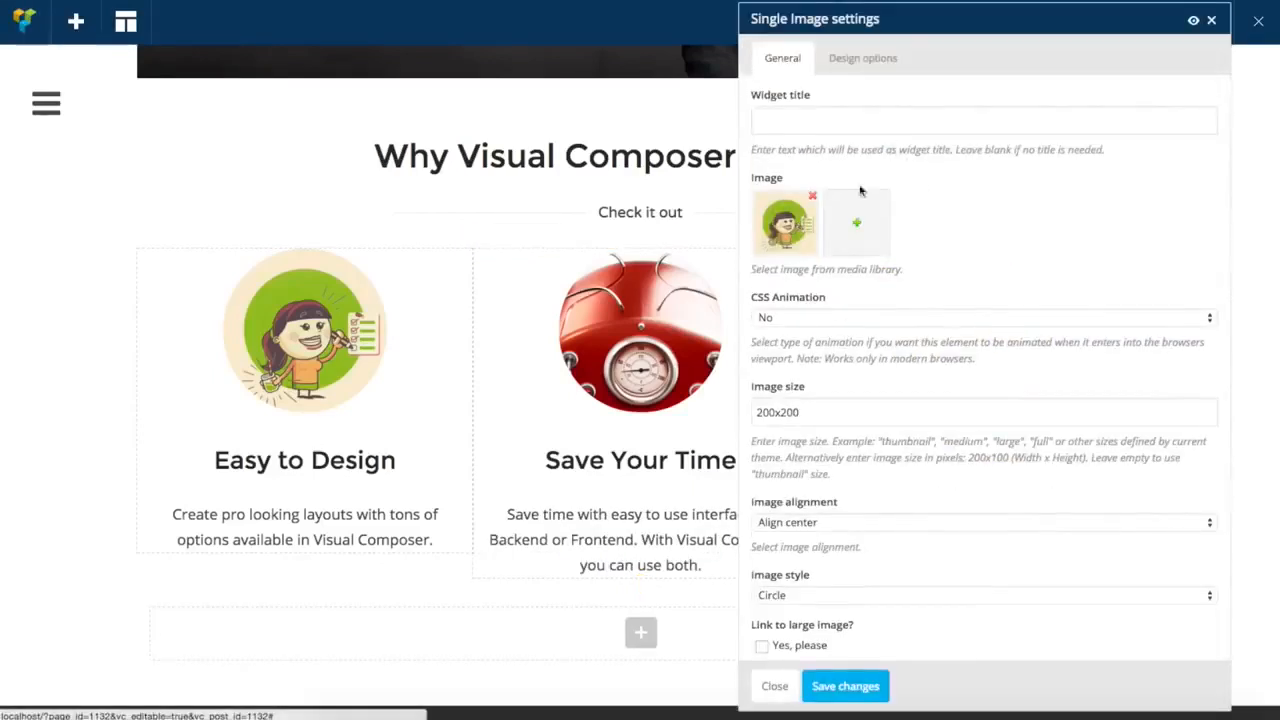
left_click(857, 215)
left_click(90, 196)
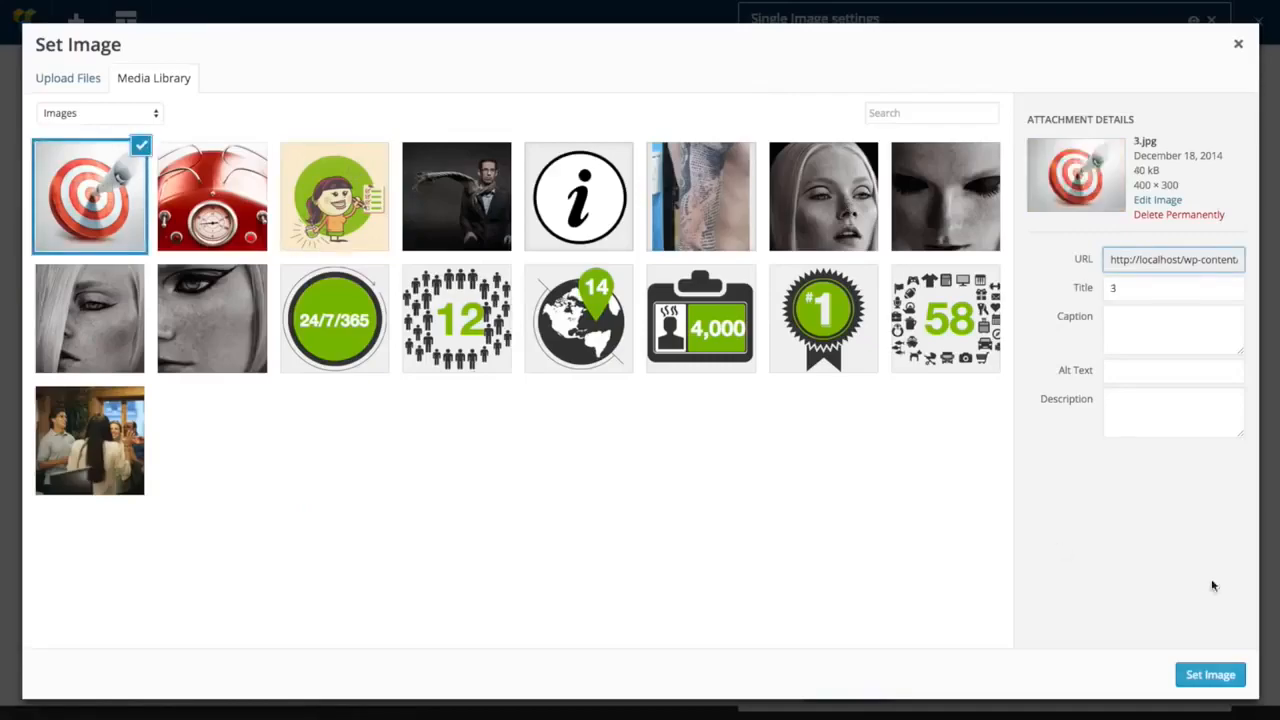
left_click(1210, 674)
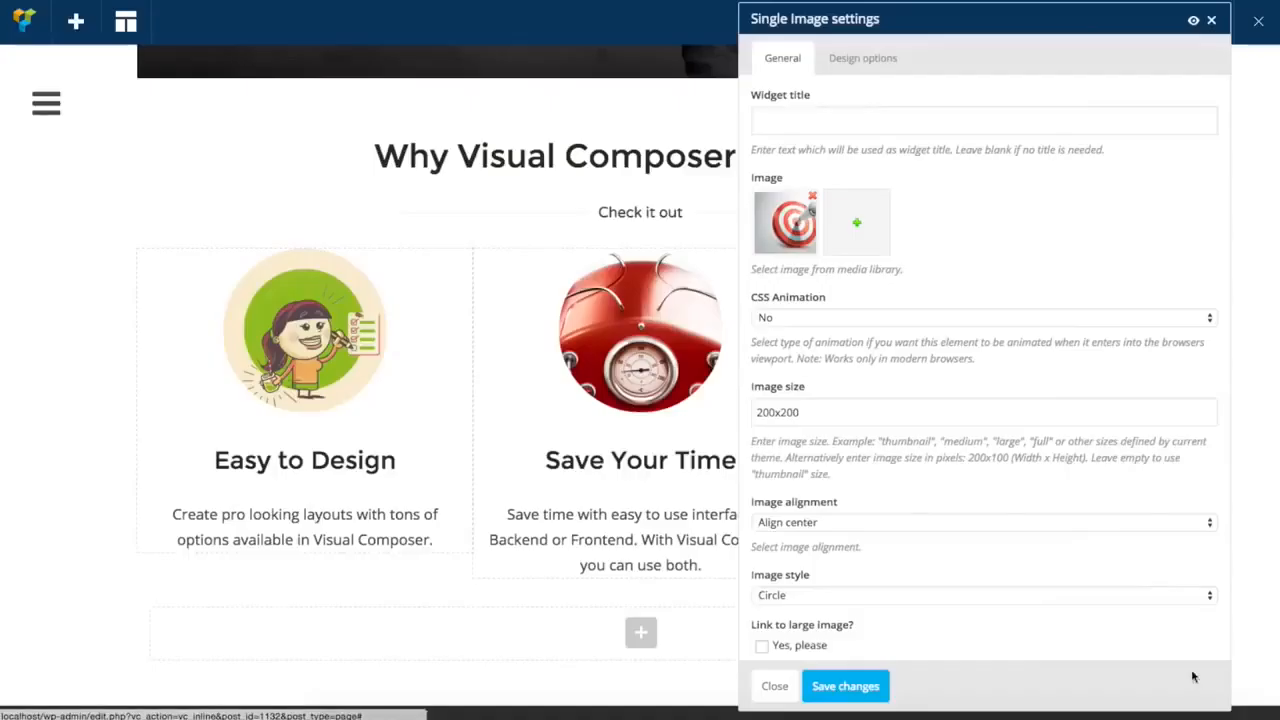
left_click(840, 688)
left_click(775, 688)
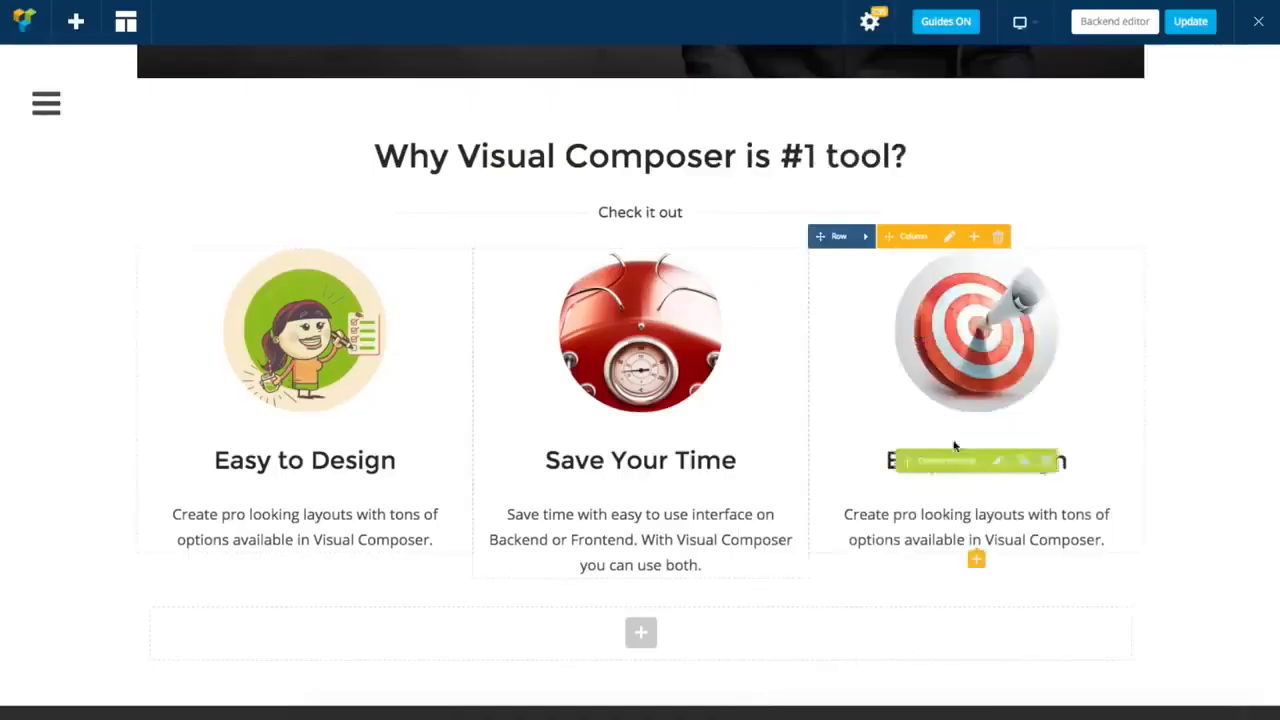
Change the third column's heading text to "Reach Your Goals" and save it
left_click(996, 463)
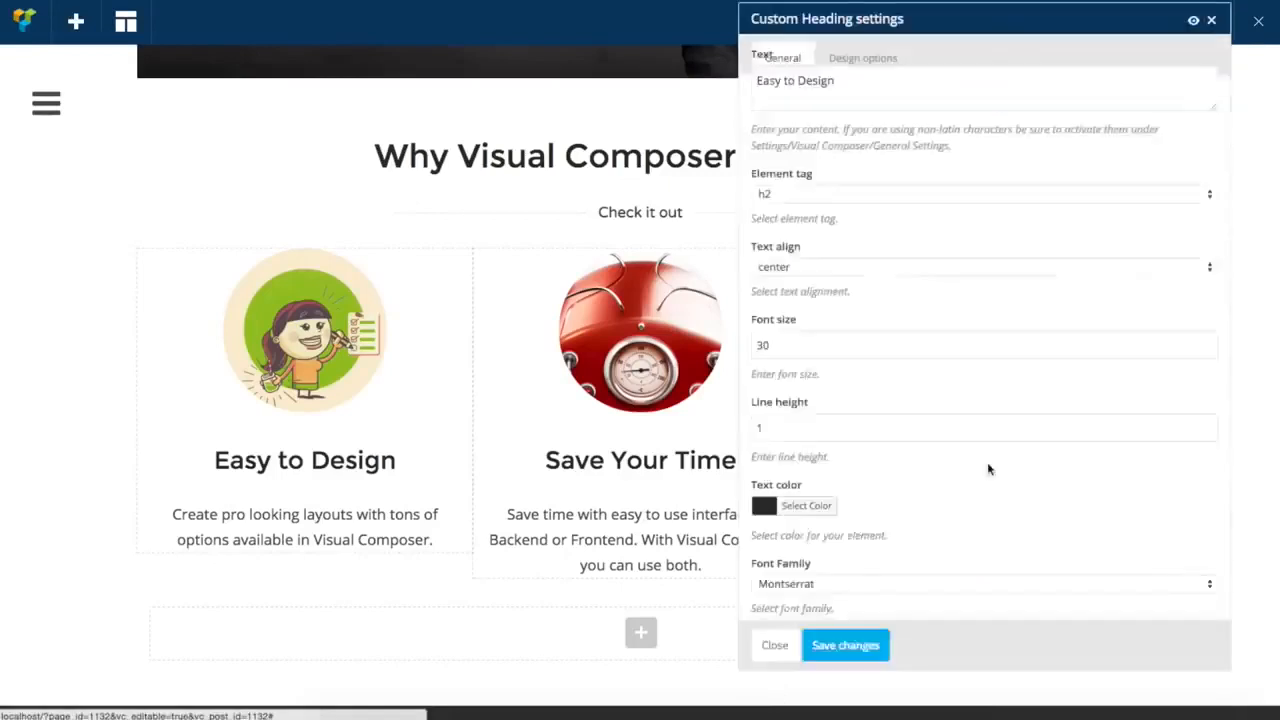
triple_click(848, 121)
type("Reach Your Goals")
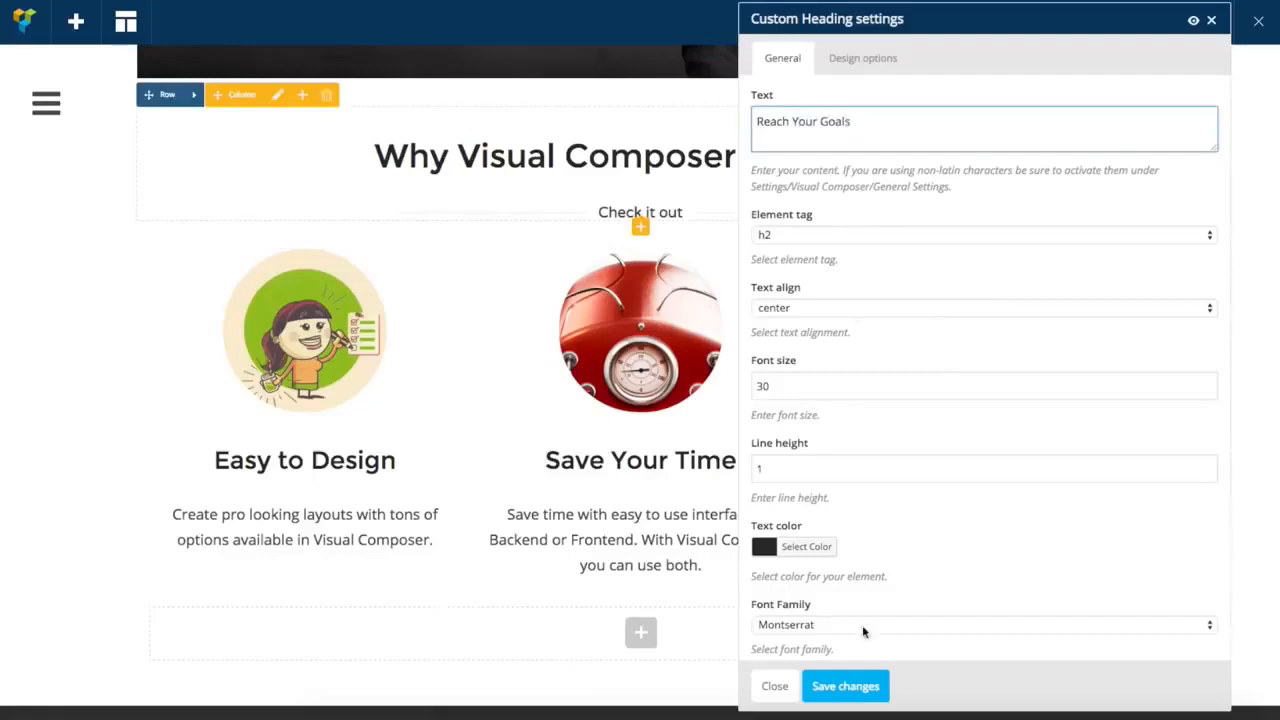
left_click(845, 686)
left_click(776, 689)
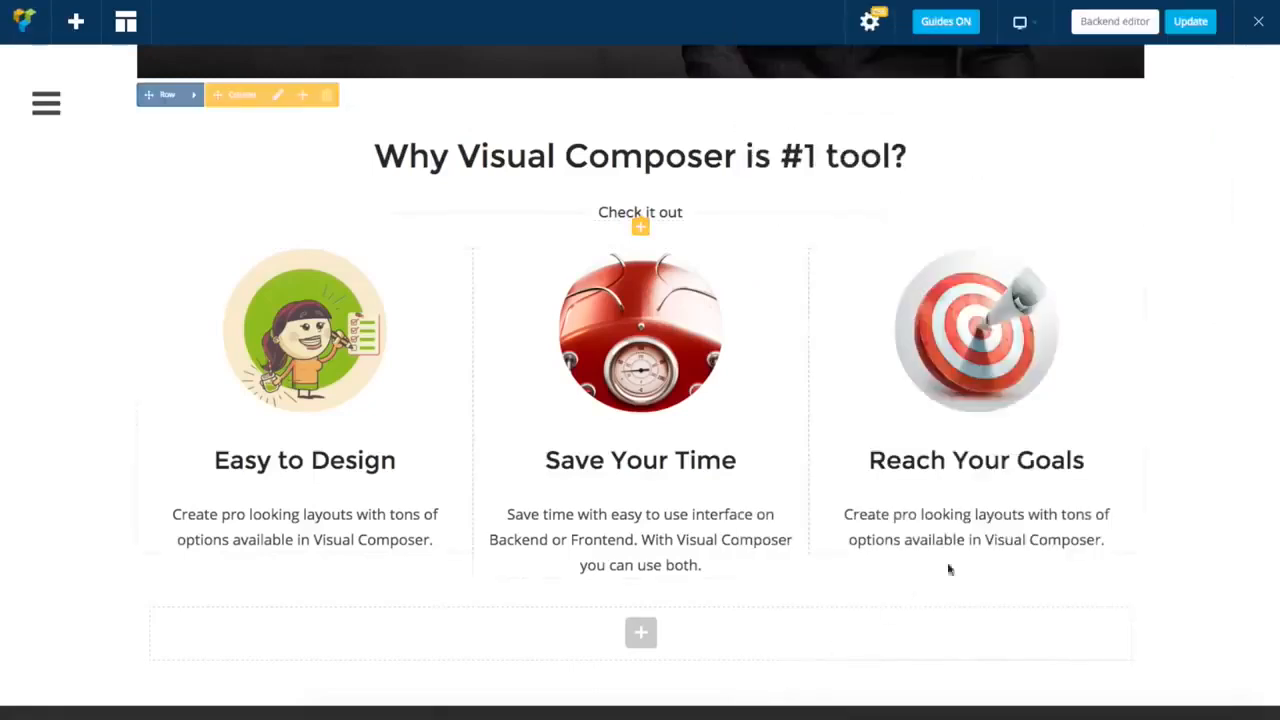
Replace the third column's paragraph with "Create beautiful layouts which attracts more customers and reach your business goals with Visual Composer." and save it
left_click(987, 528)
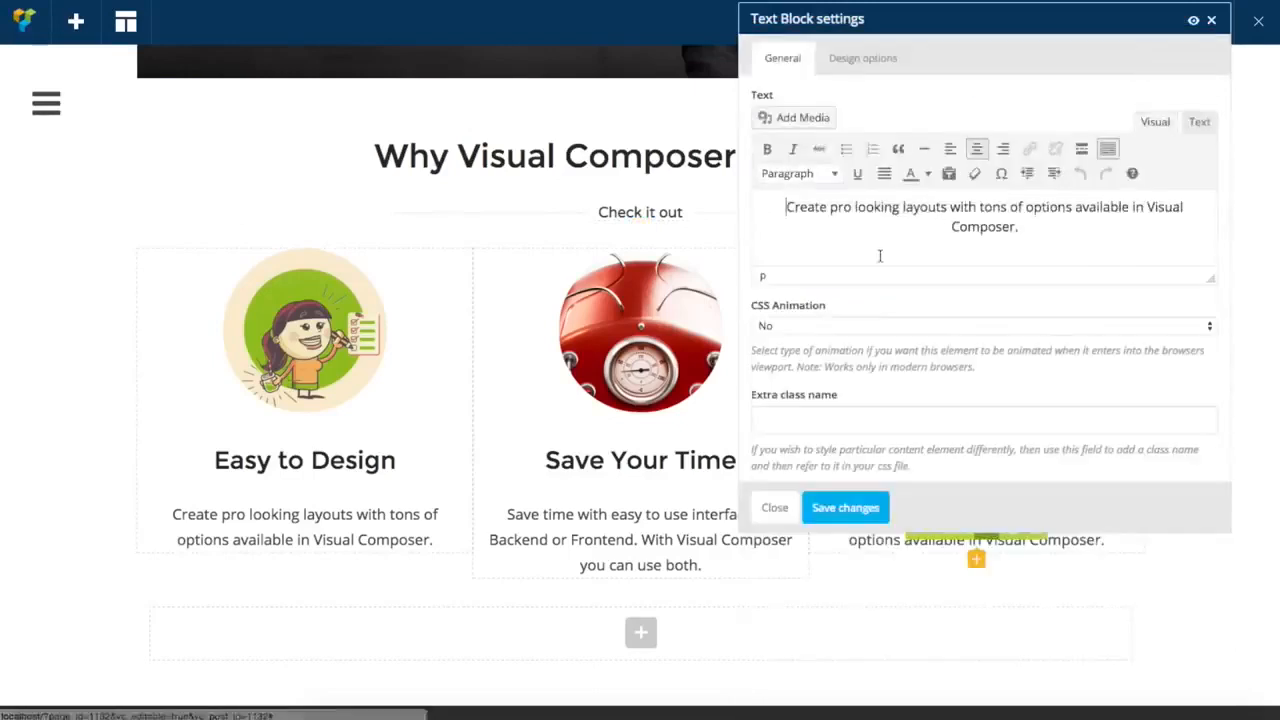
triple_click(1027, 237)
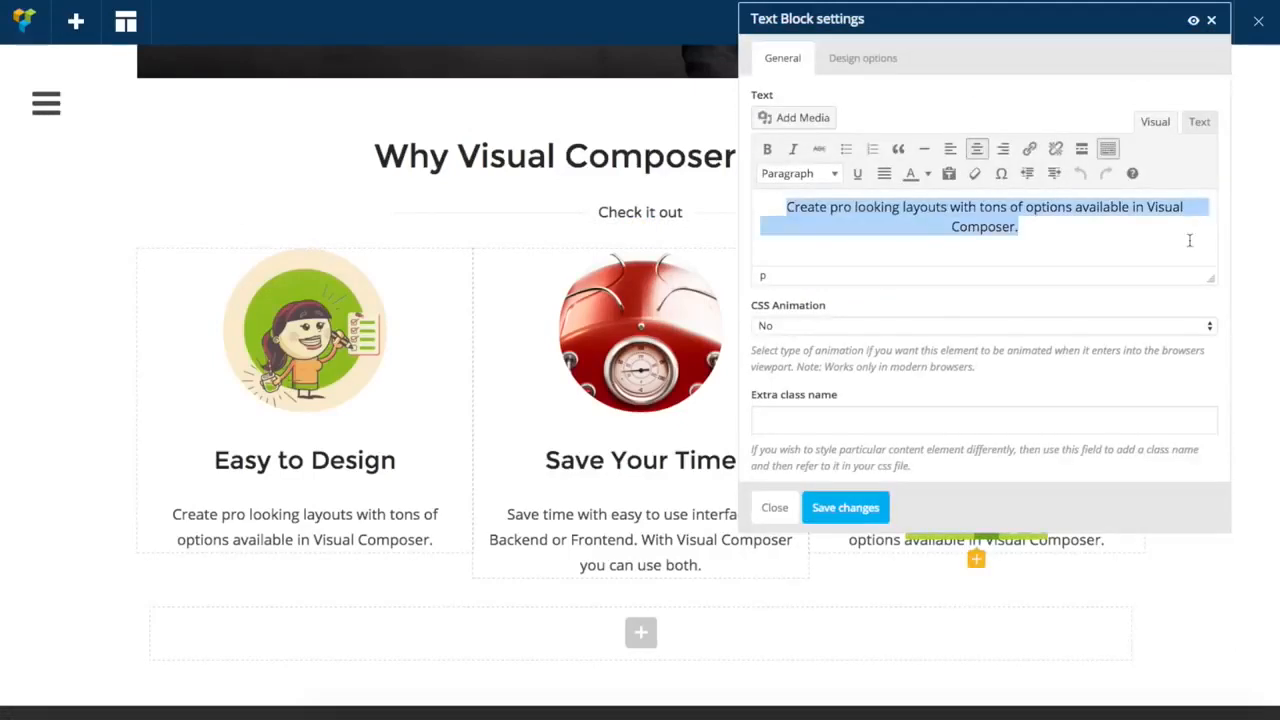
key("BackSpace")
type("Create beautiful")
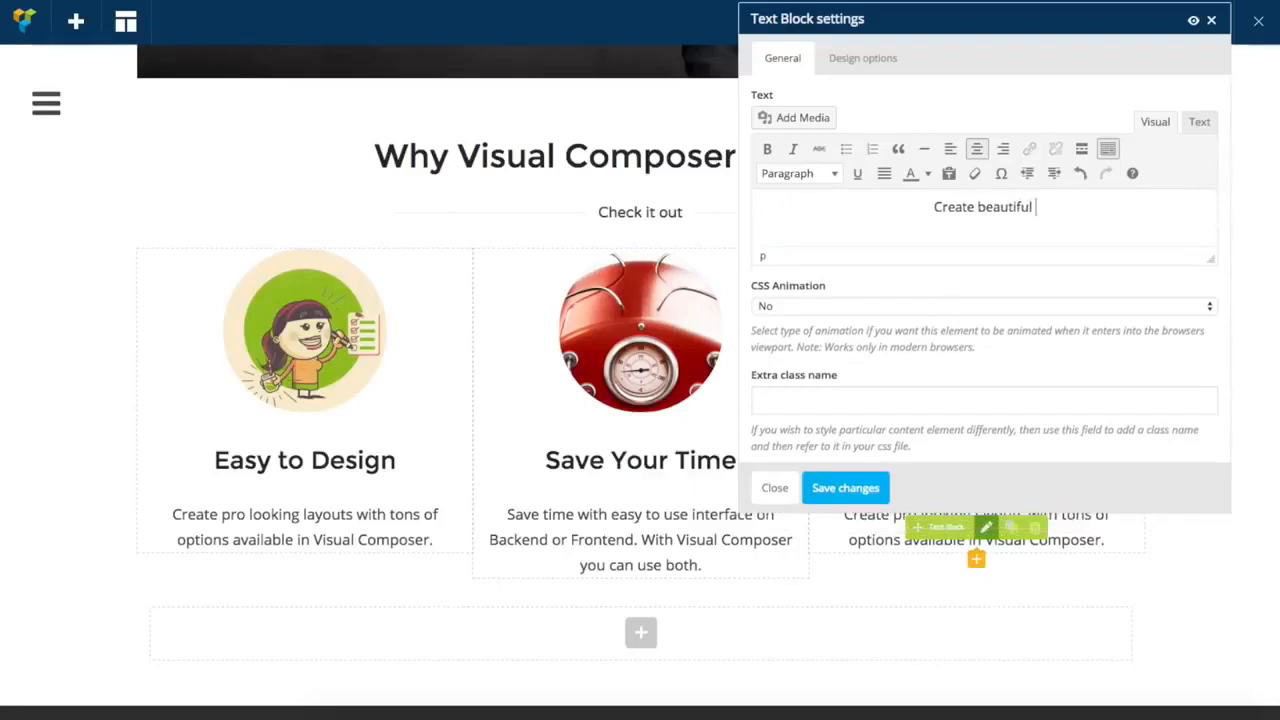
type(" layouts which ")
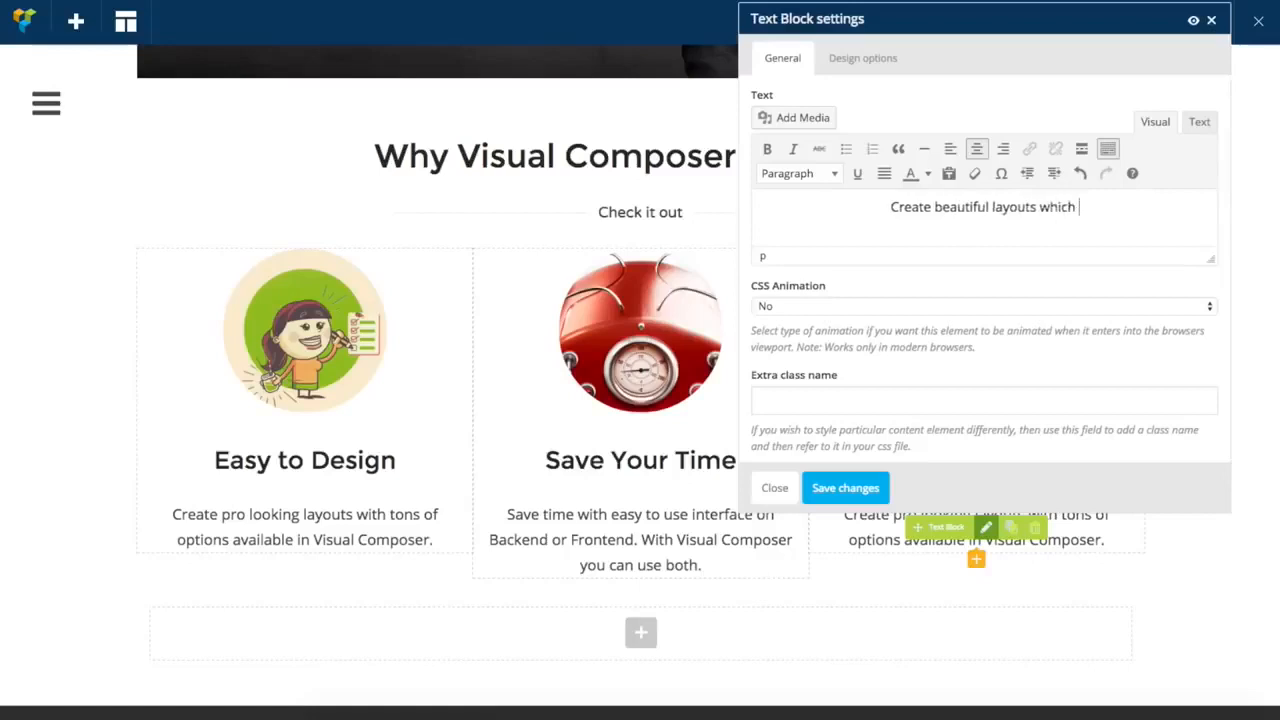
type("attracts")
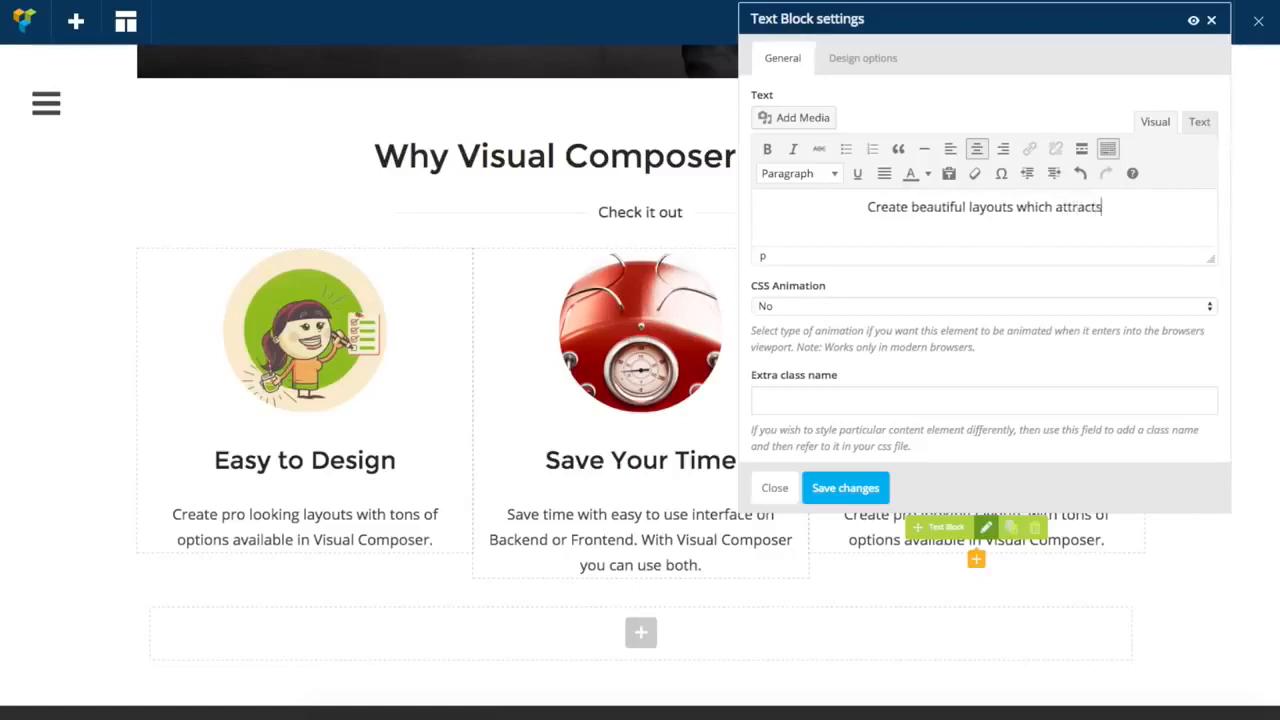
type(" more customers")
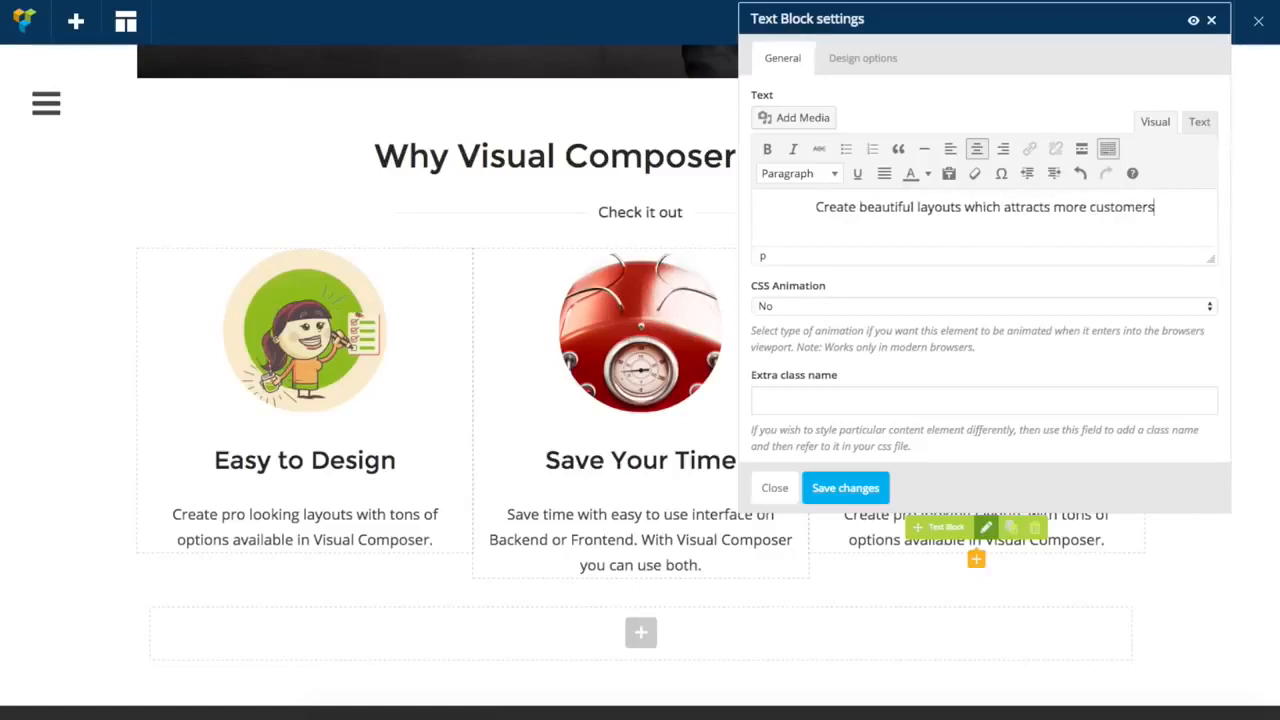
type(" and re")
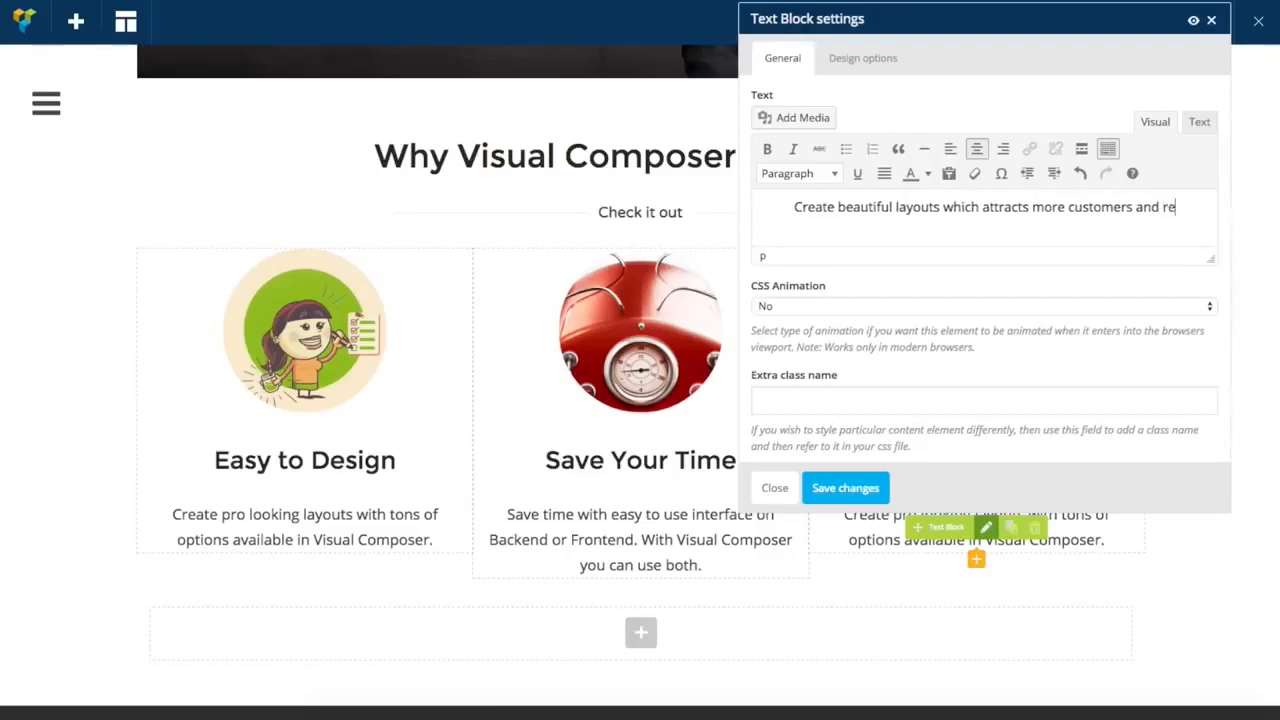
type("ach your busi")
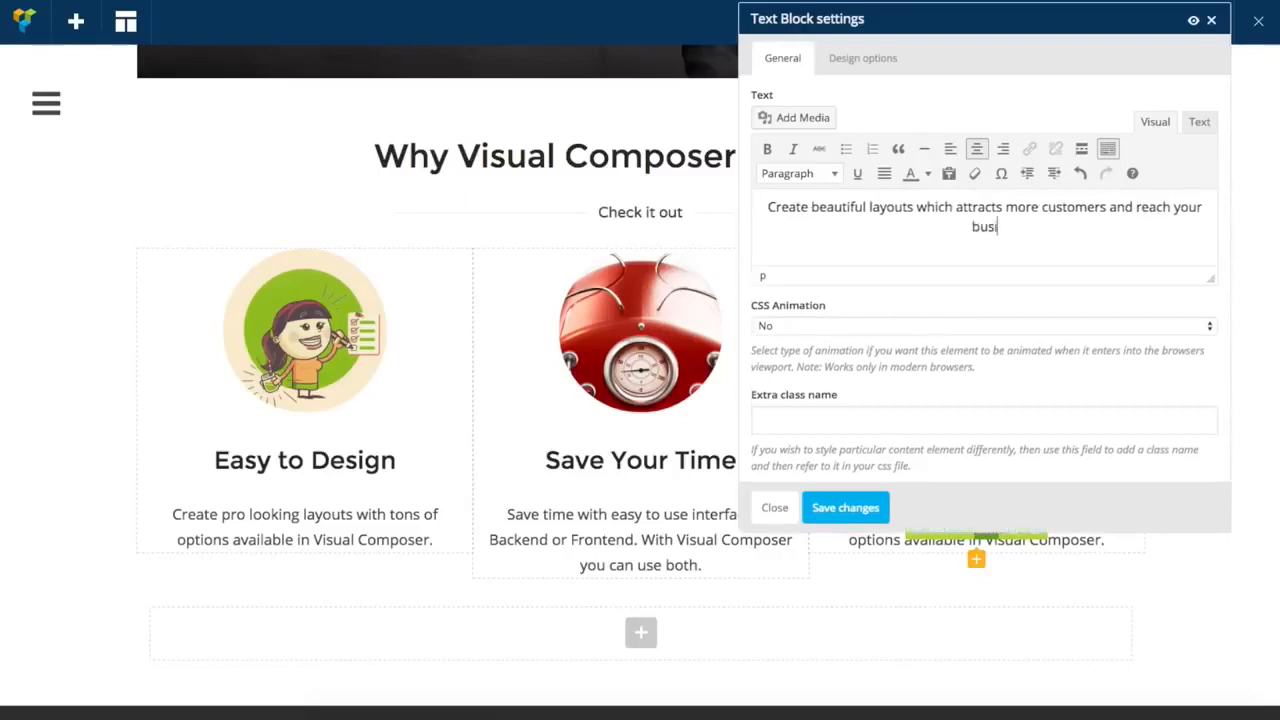
type("ness goals with Visual Composer.")
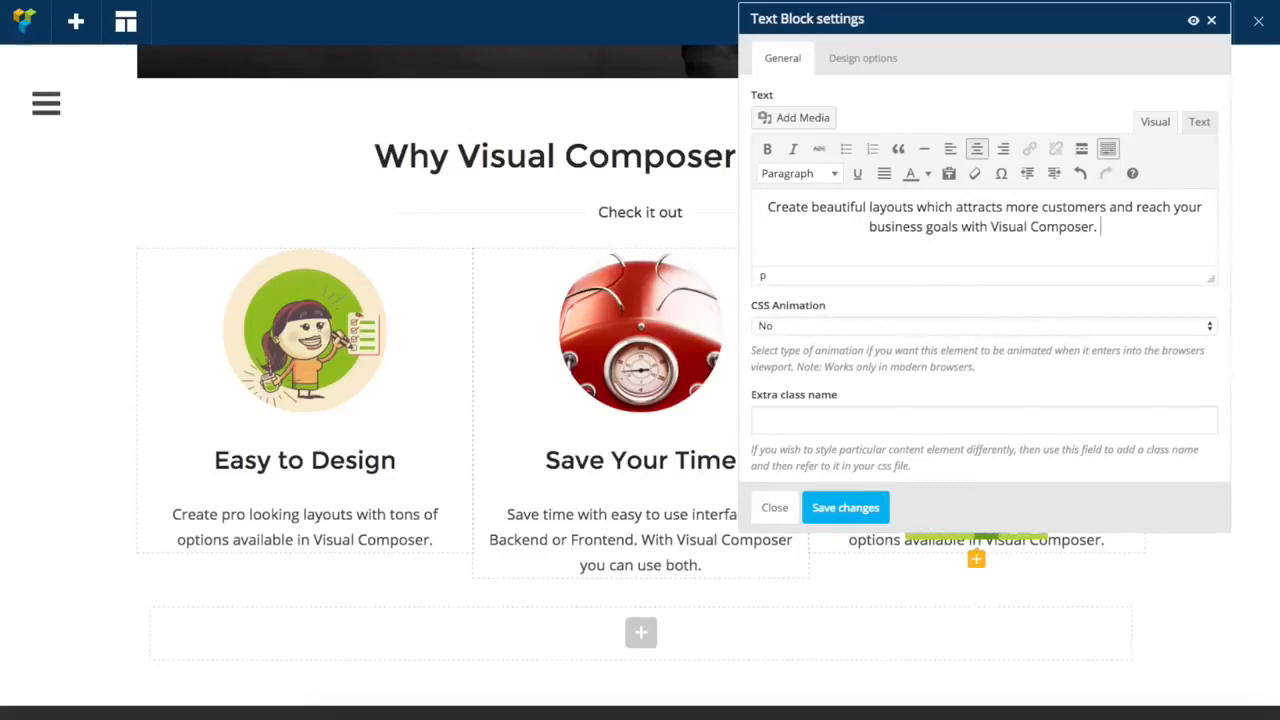
left_click(838, 507)
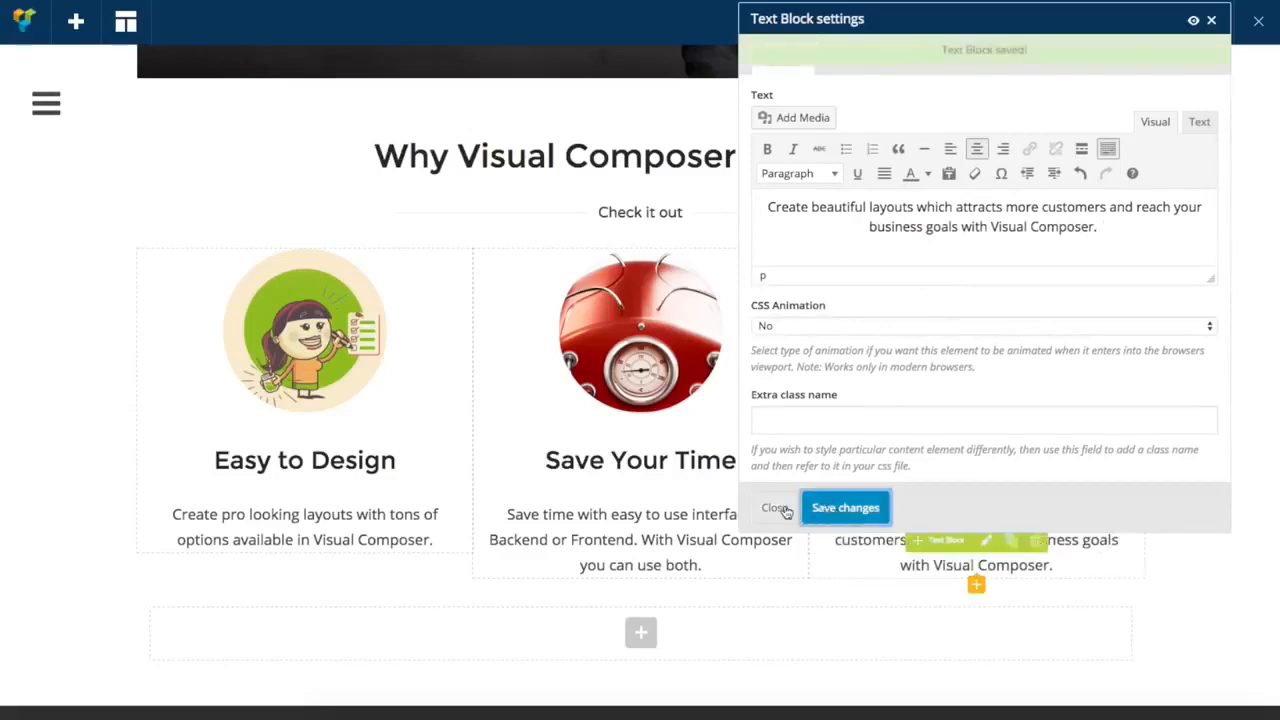
left_click(776, 507)
Duplicate the "Why Visual Composer is #1 tool?" heading and move the copy into a new full-width row below the three feature columns
mouse_move(695, 171)
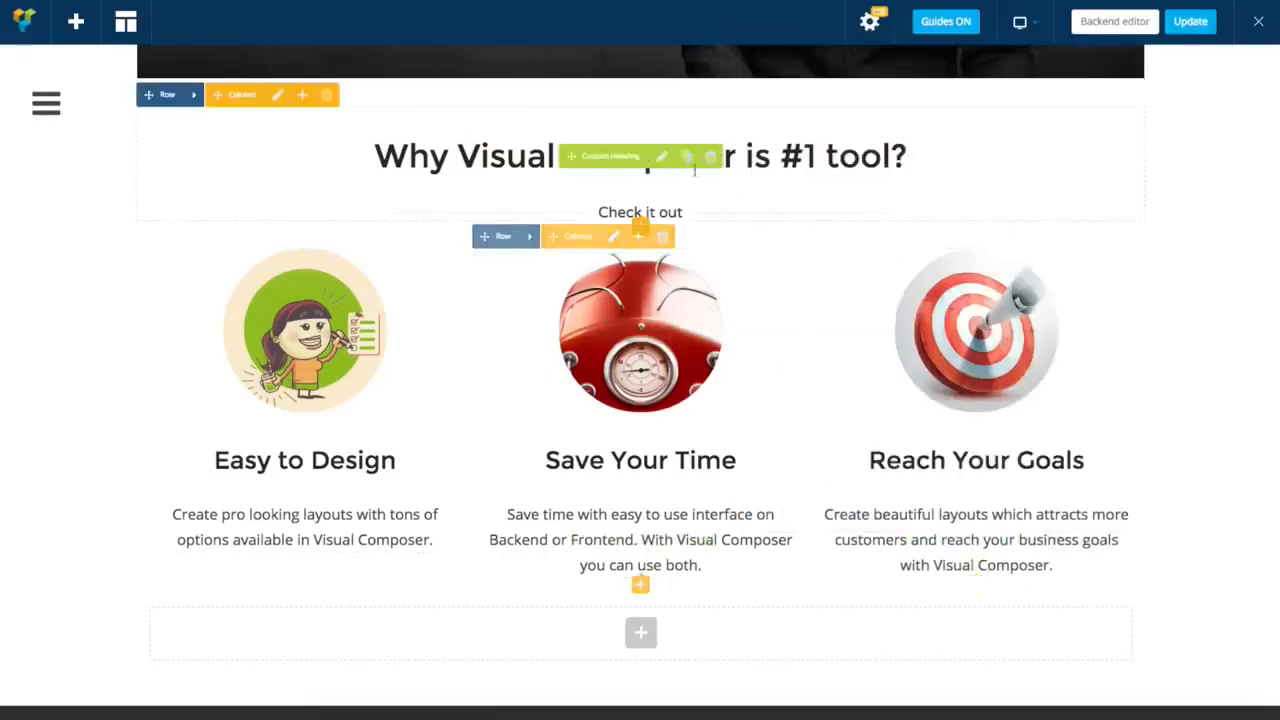
left_click(686, 157)
mouse_move(622, 222)
left_mouse_down()
mouse_move(634, 563)
mouse_move(614, 655)
mouse_move(620, 488)
mouse_move(617, 512)
mouse_move(640, 480)
left_mouse_up()
left_click(642, 621)
left_click(202, 116)
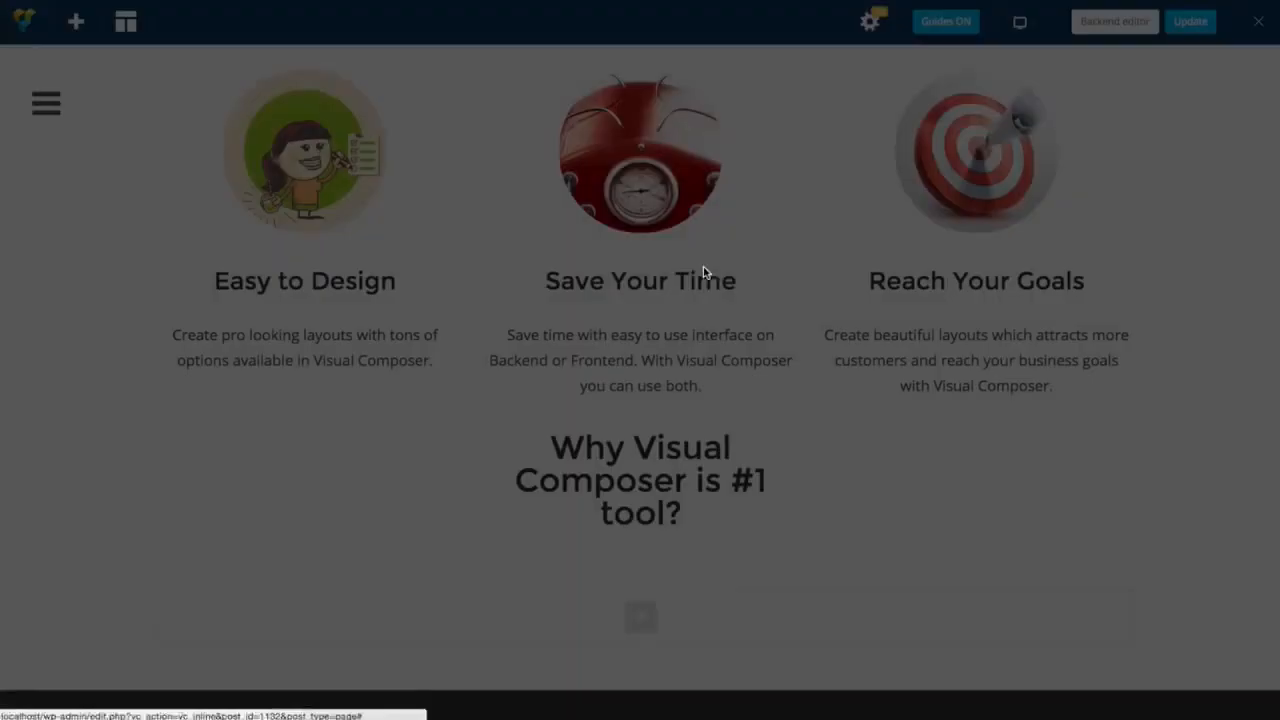
mouse_move(578, 480)
left_mouse_down()
mouse_move(603, 594)
mouse_move(607, 488)
left_mouse_up()
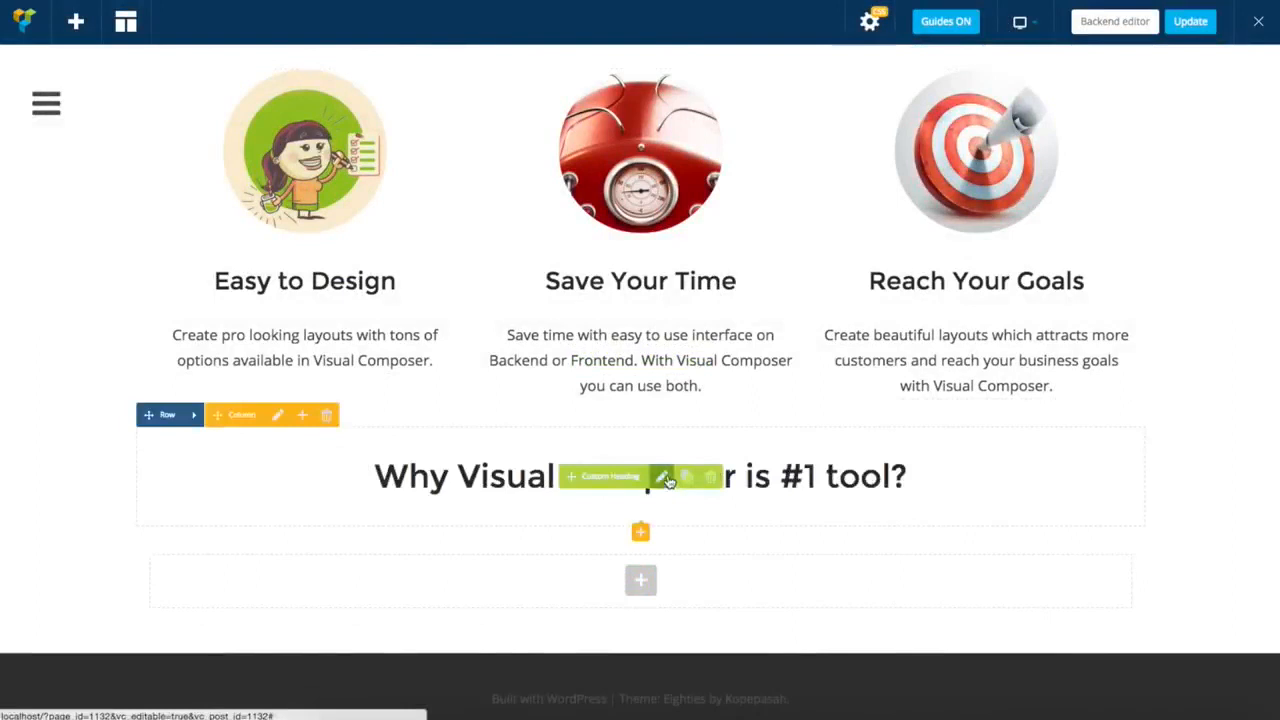
Change the duplicated heading's text to "do even more ..." with font size 20 and save it
left_click(662, 478)
left_click_drag(938, 121, 730, 118)
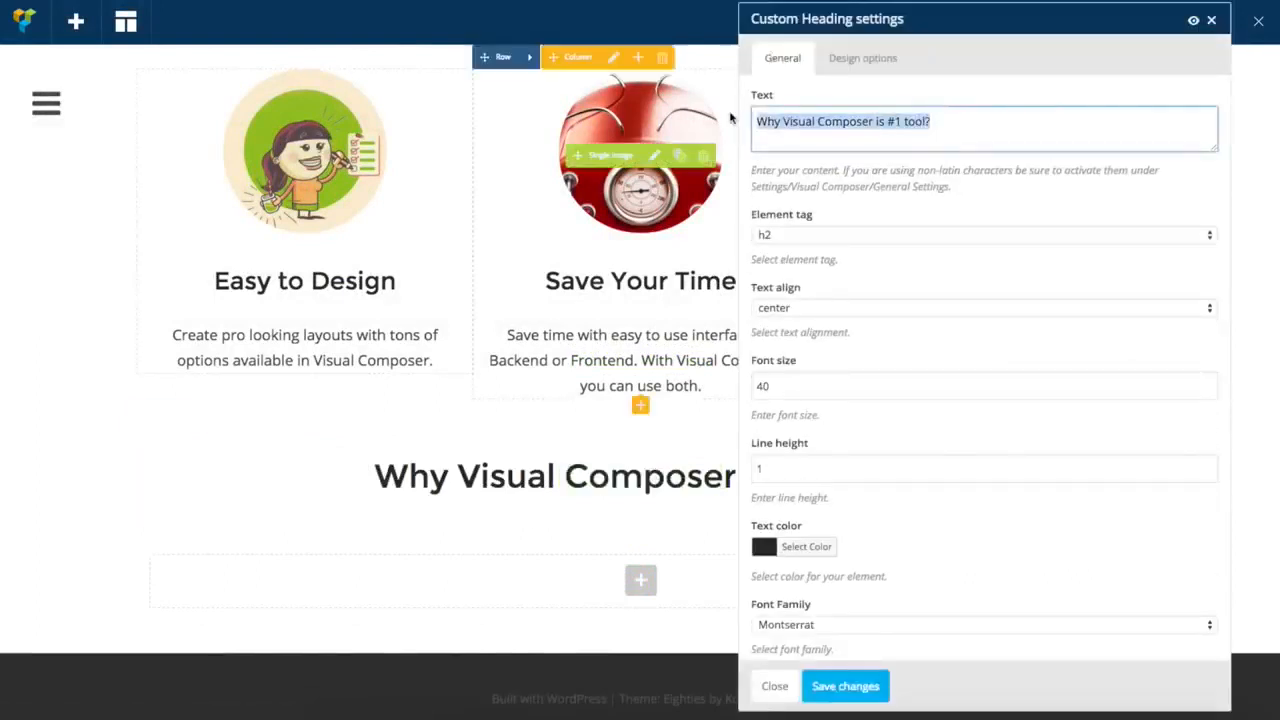
type("do even more ...")
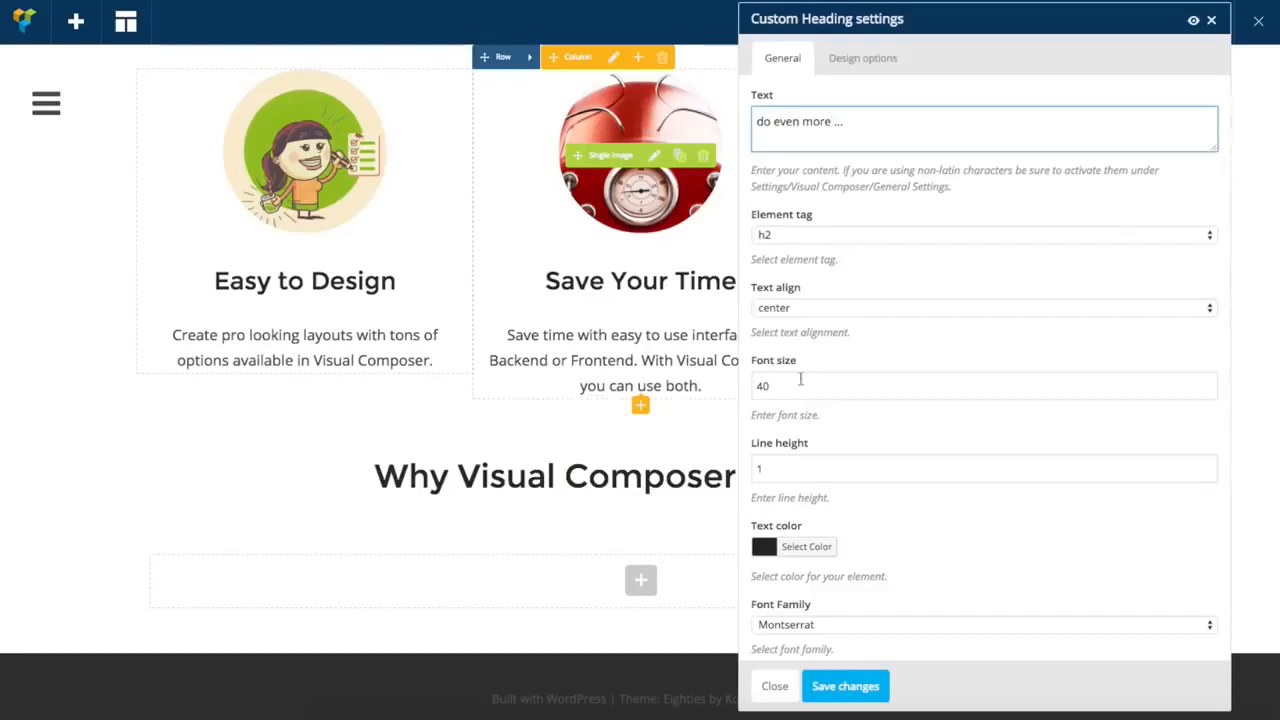
double_click(780, 388)
type("20")
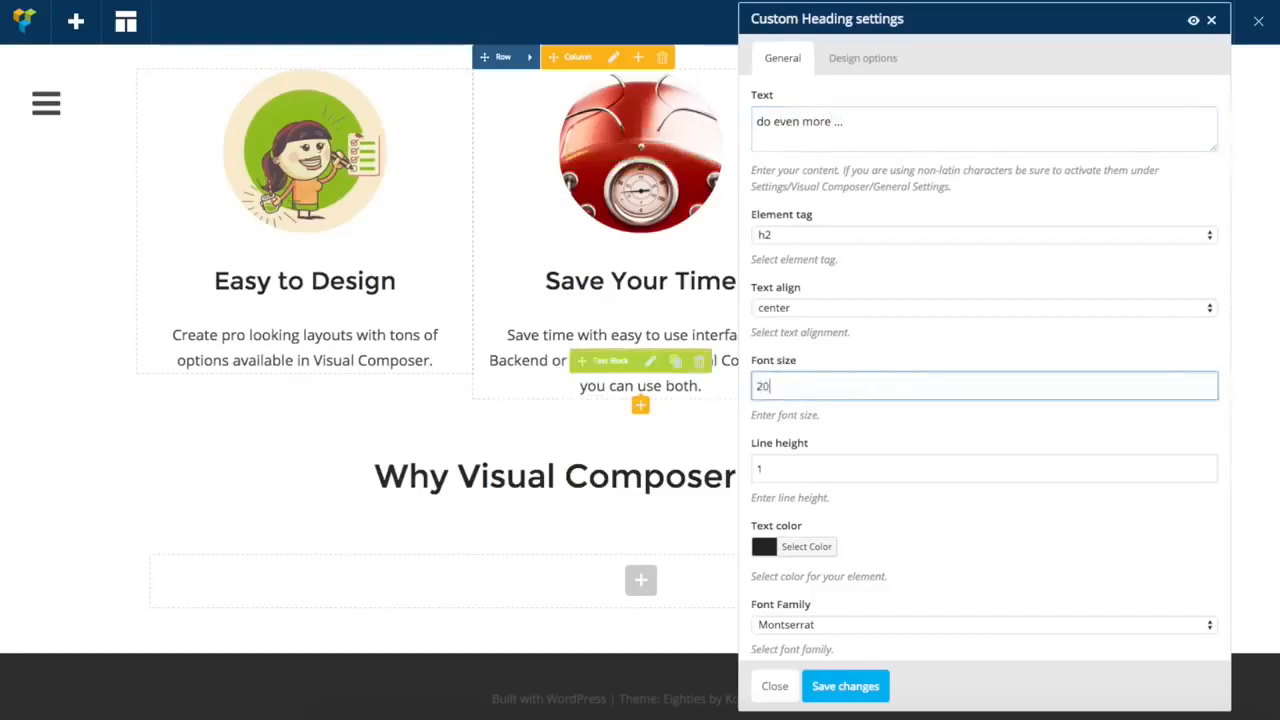
left_click(833, 690)
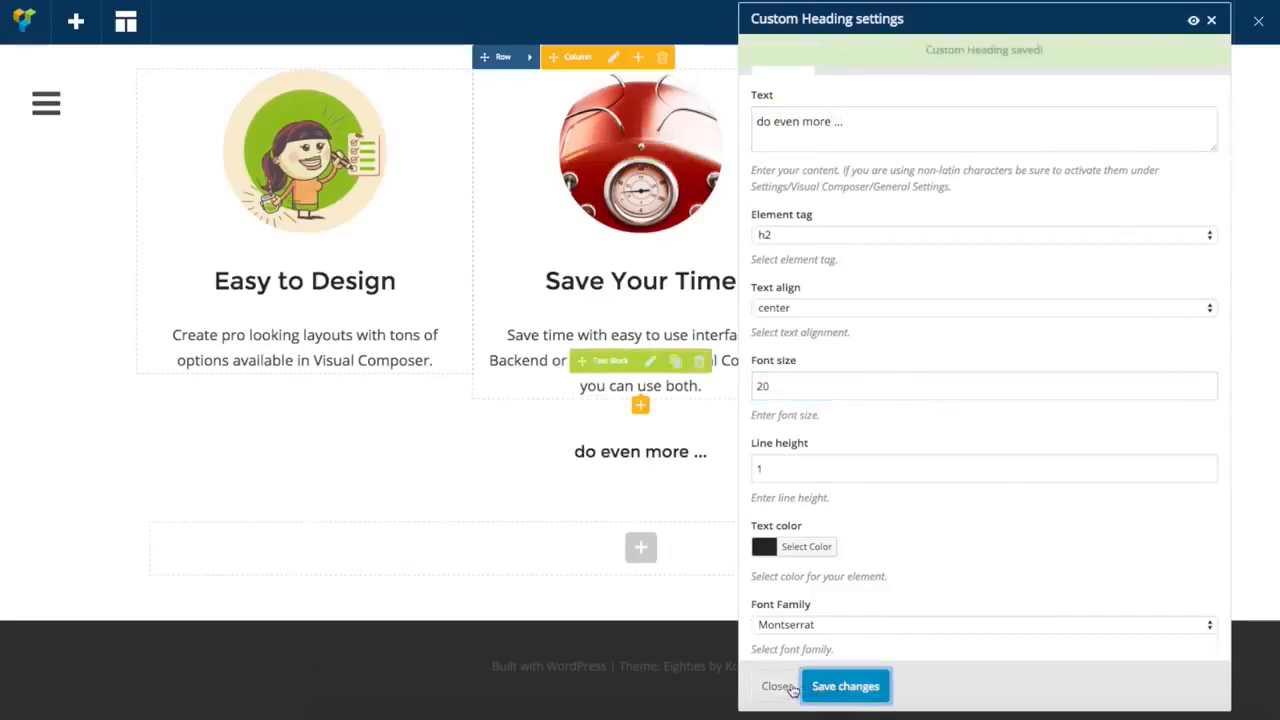
left_click(785, 686)
Turn the editing guides off and review the page from the hero section down to the footer
scroll(1160, 176, "up", 5)
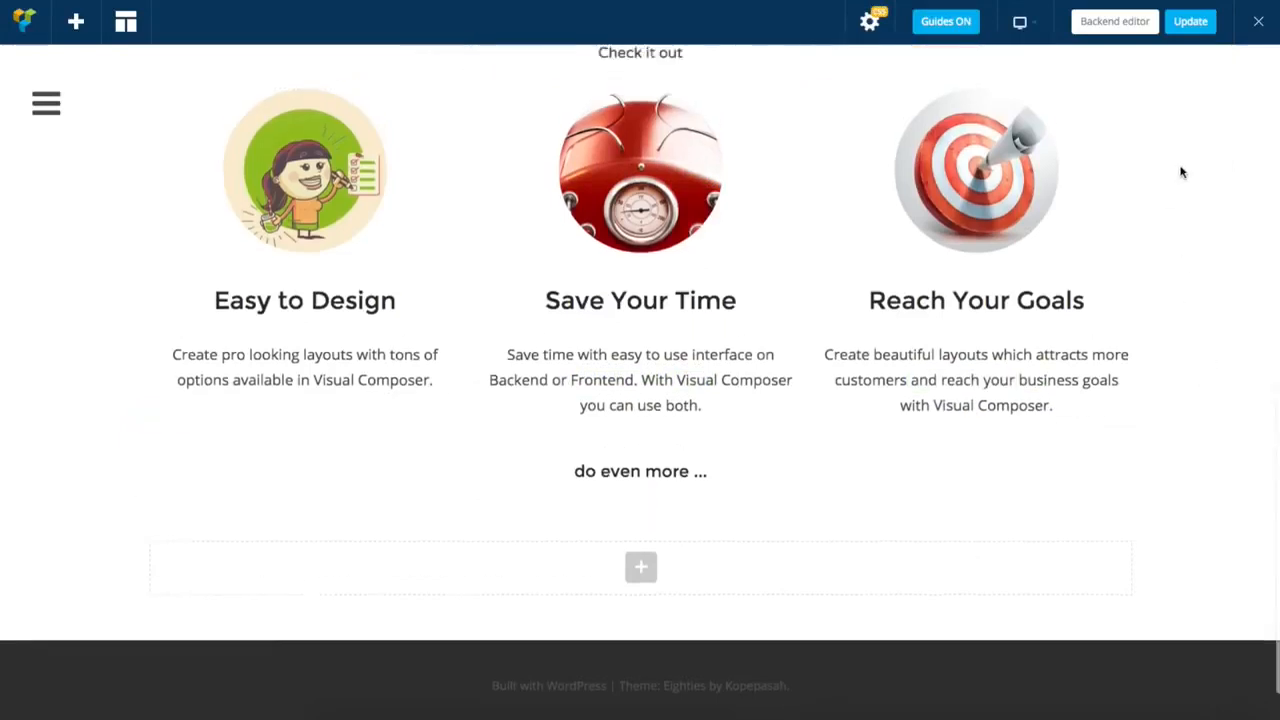
scroll(1181, 173, "up", 5)
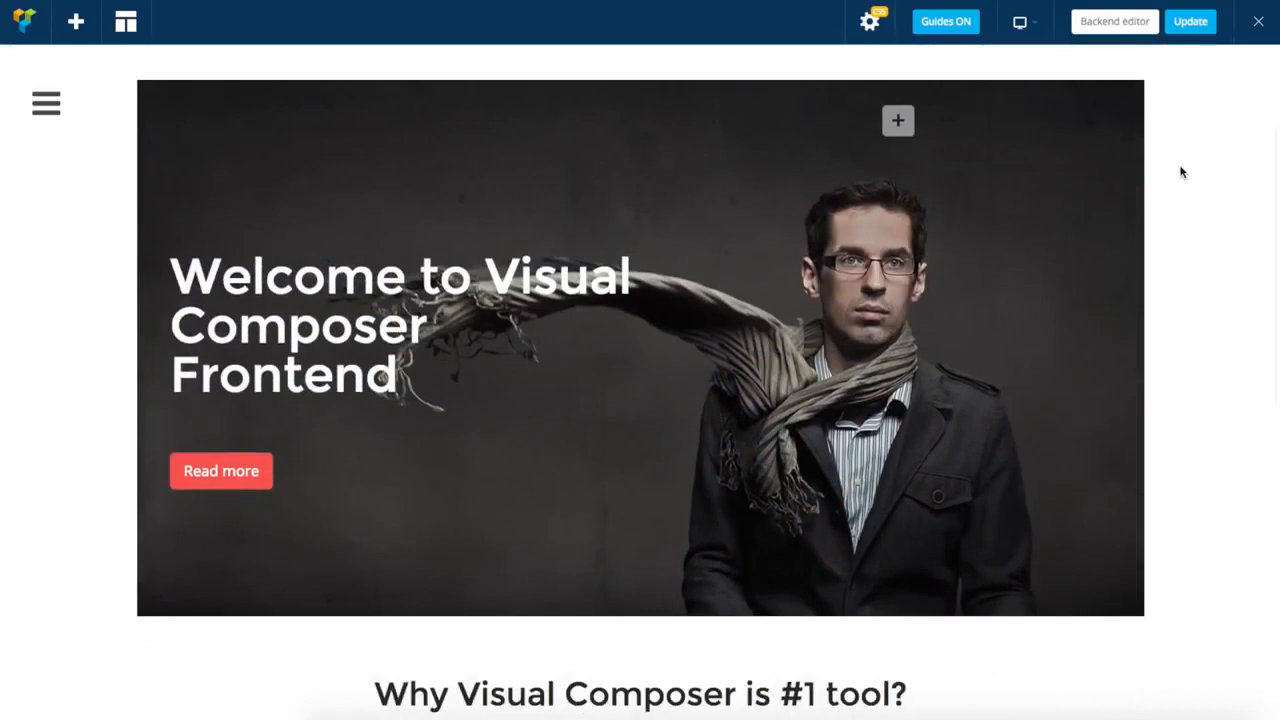
left_click(928, 20)
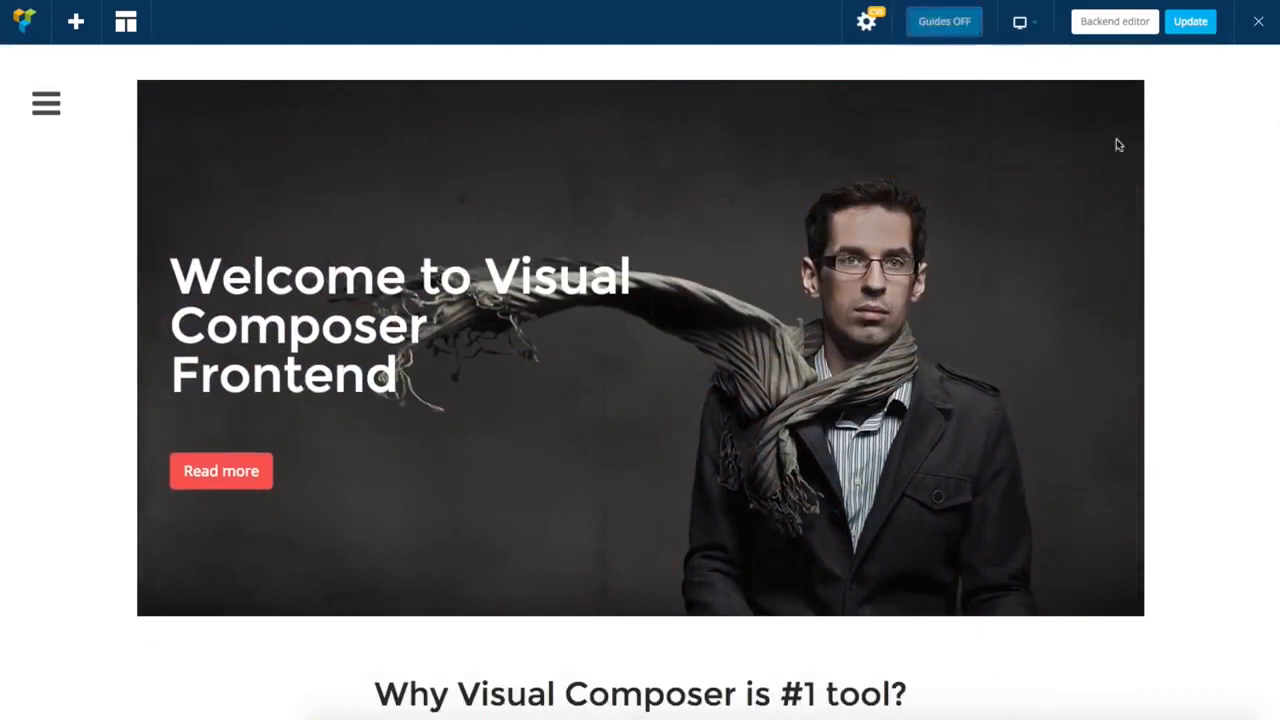
scroll(1200, 232, "down", 5)
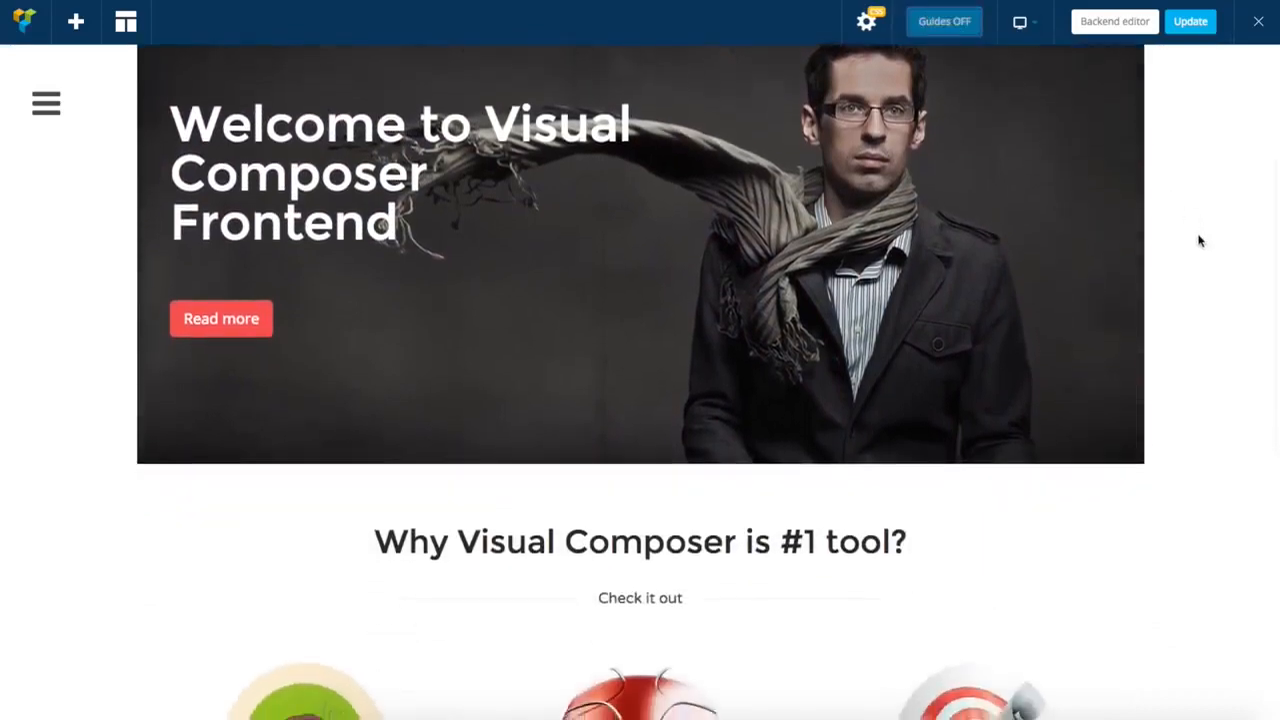
scroll(1200, 240, "down", 3)
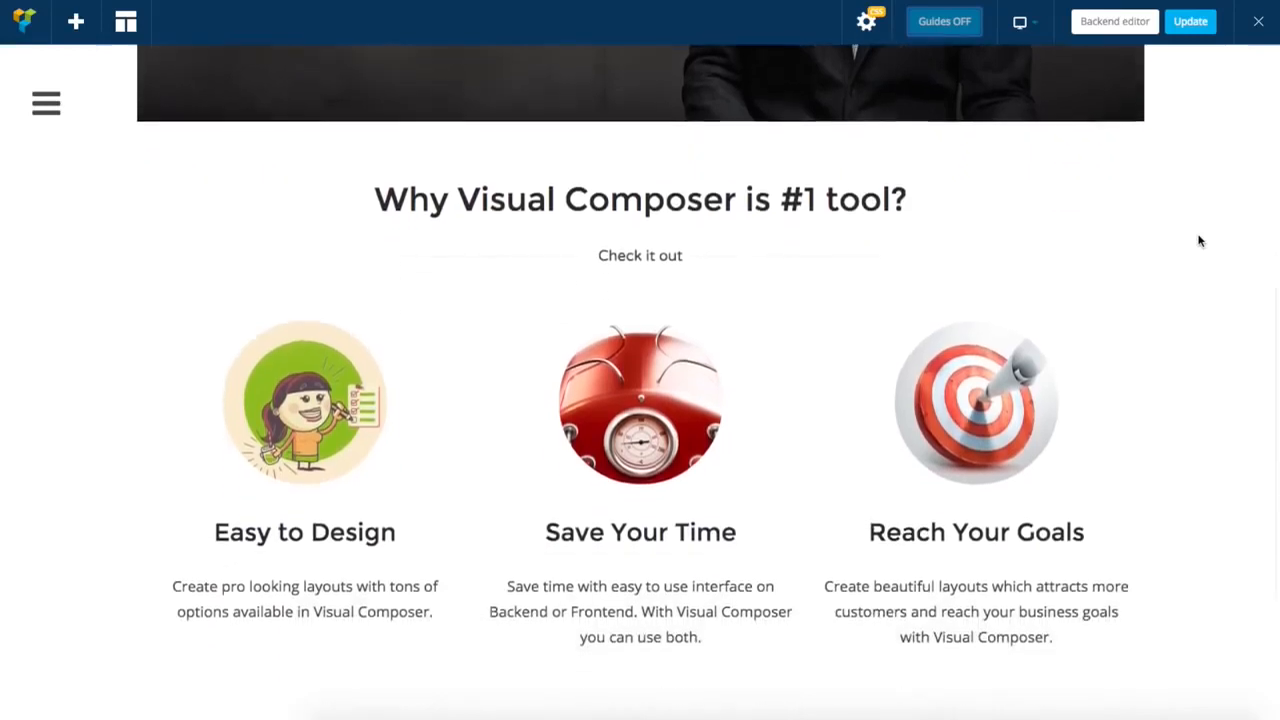
scroll(1200, 241, "down", 3)
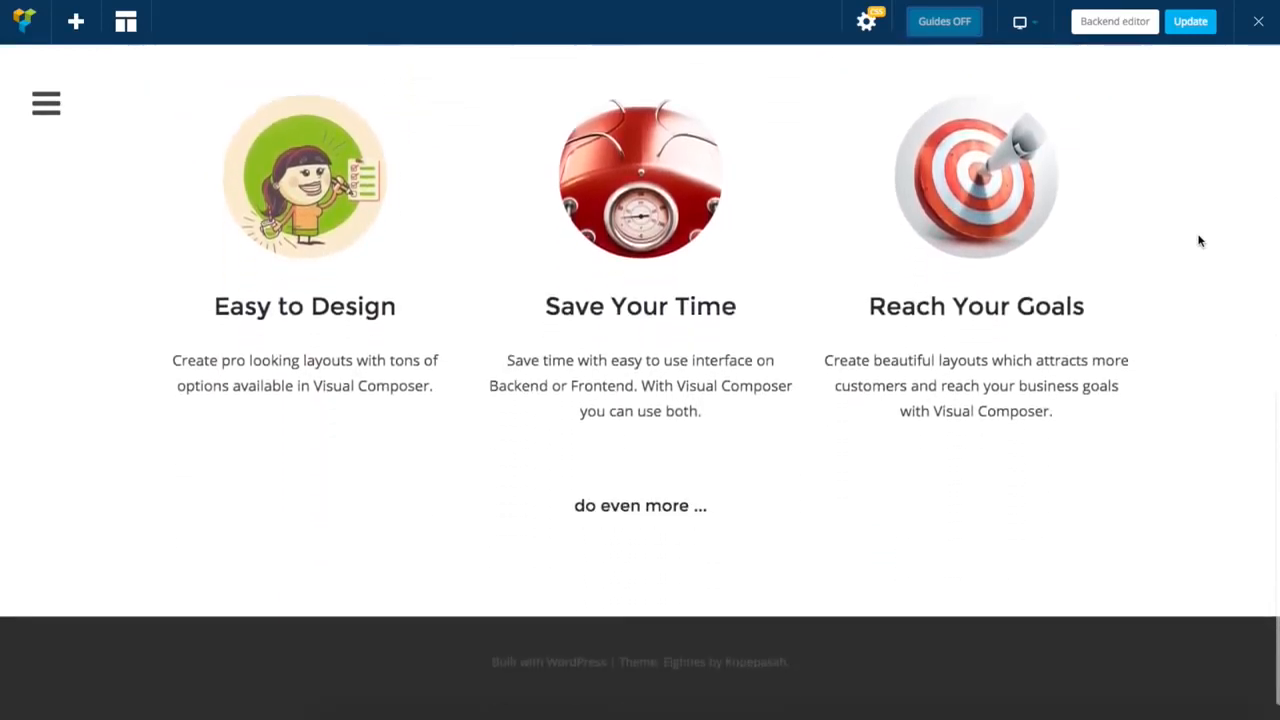
Narrow the browser window to phone width to examine the responsive layout, then restore the full width
left_click_drag(1278, 245, 444, 233)
scroll(340, 205, "up", 5)
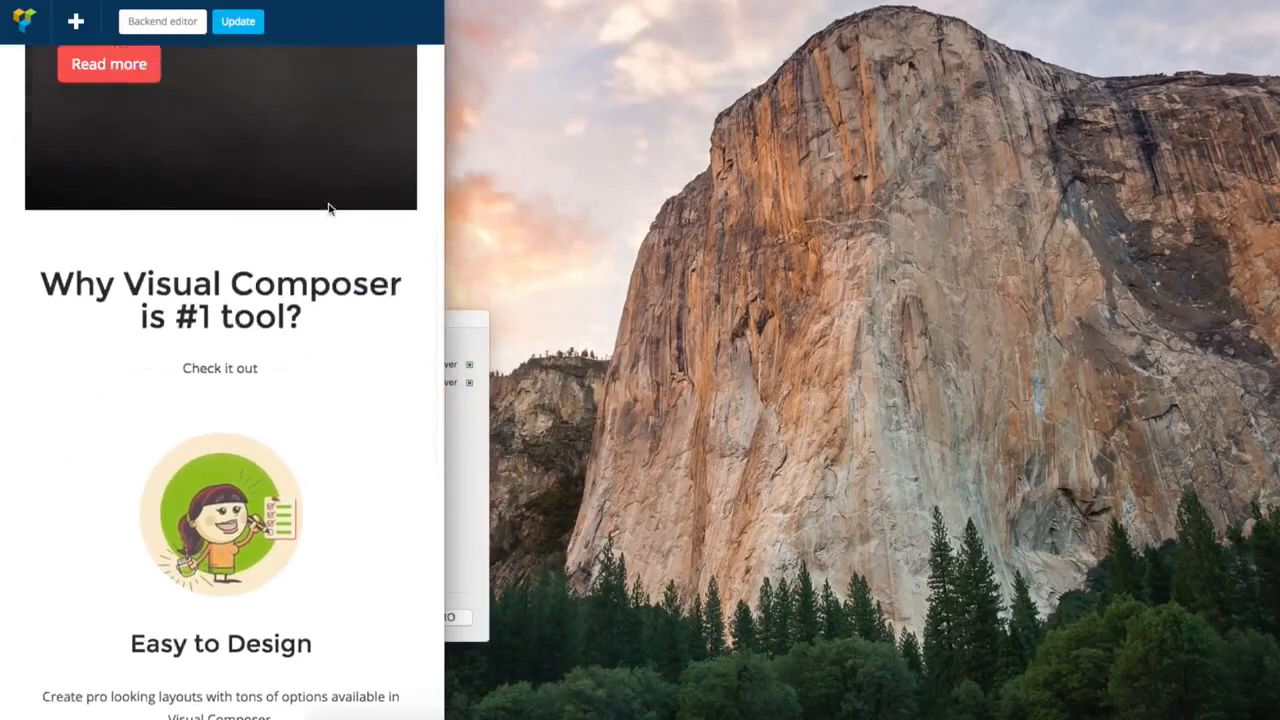
scroll(328, 210, "up", 3)
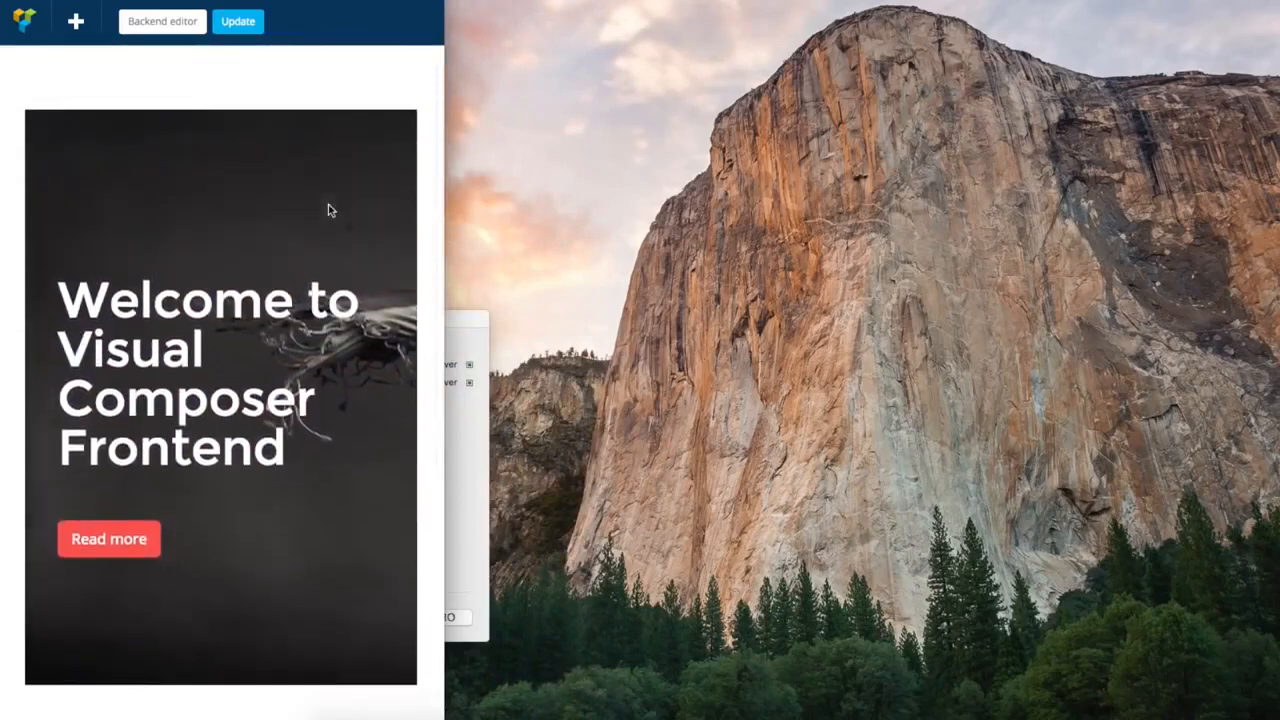
scroll(328, 210, "down", 4)
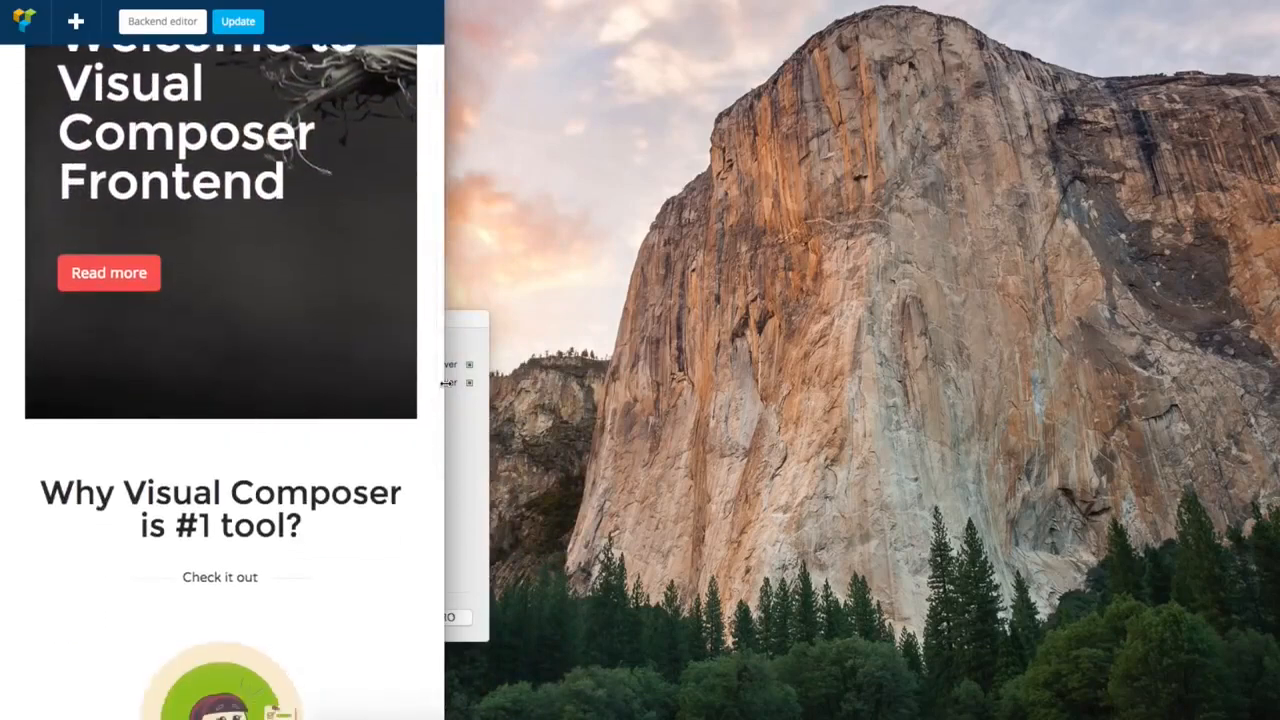
left_click_drag(445, 383, 1278, 352)
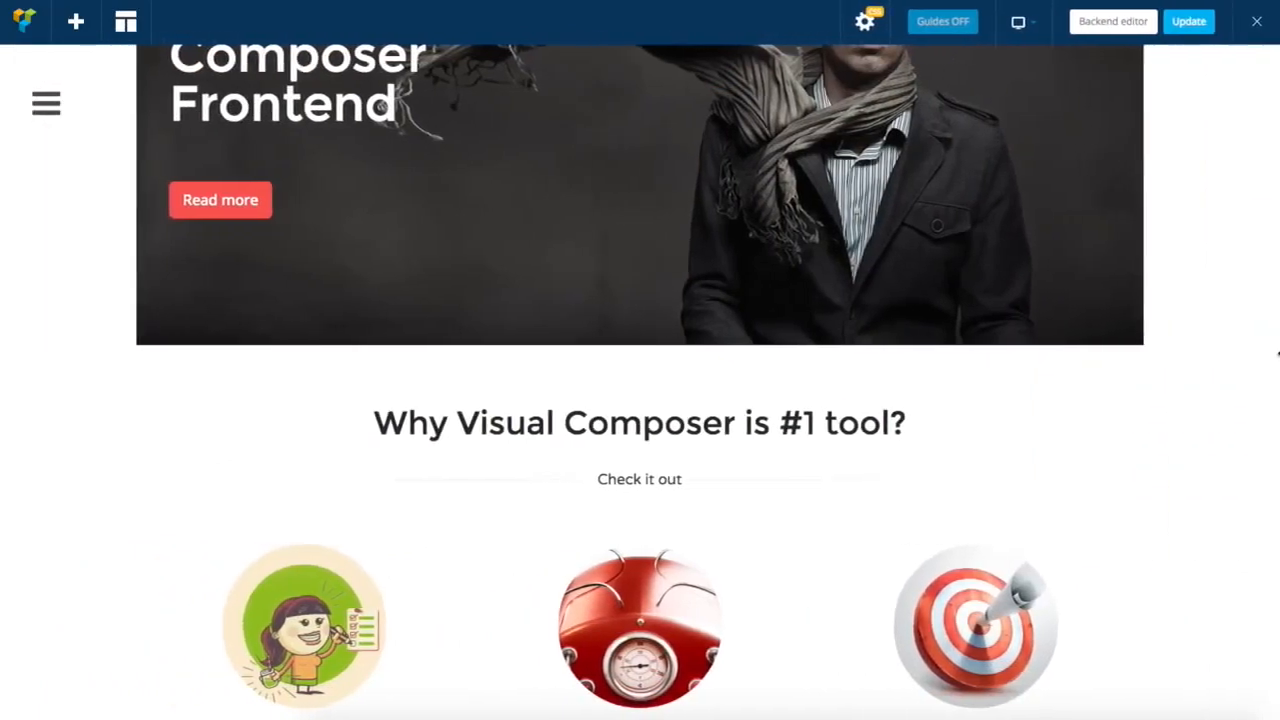
scroll(1278, 354, "up", 1)
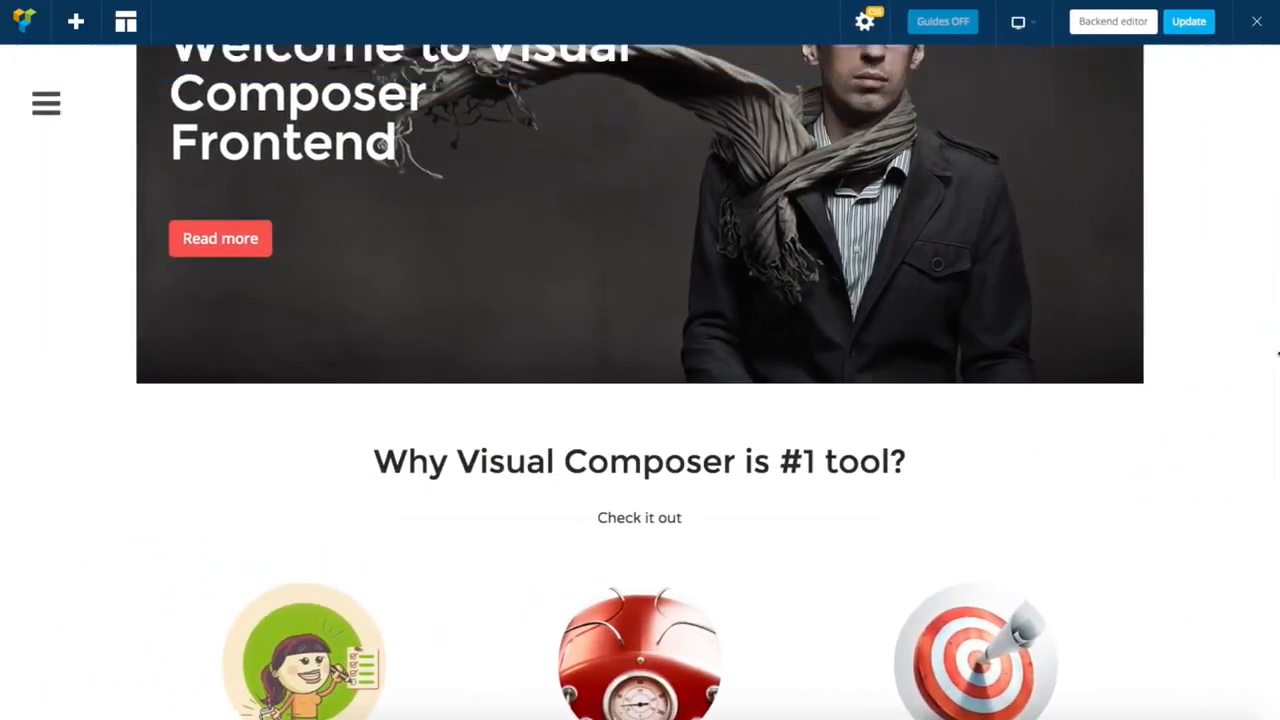
Turn the guides on and set the "Why Visual Composer is #1 tool?" column to hide on portrait tablets and phones, saving the change
left_click(957, 25)
scroll(791, 291, "down", 1)
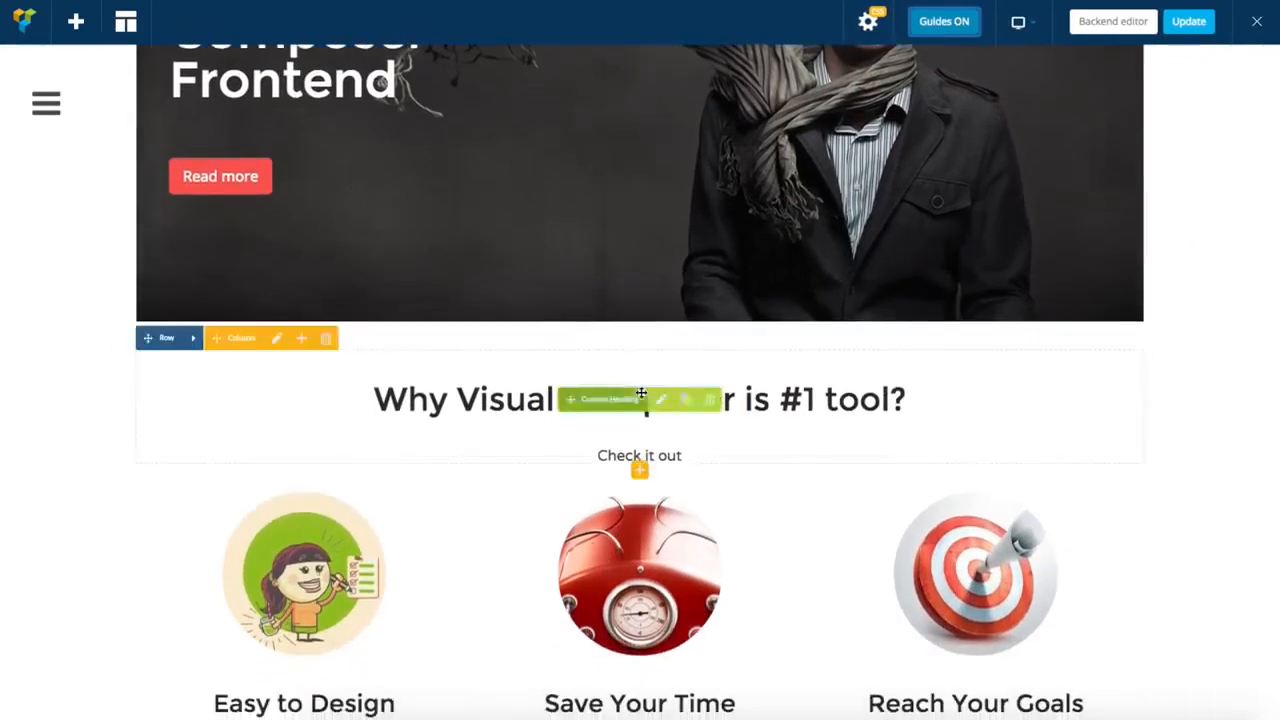
left_click(279, 339)
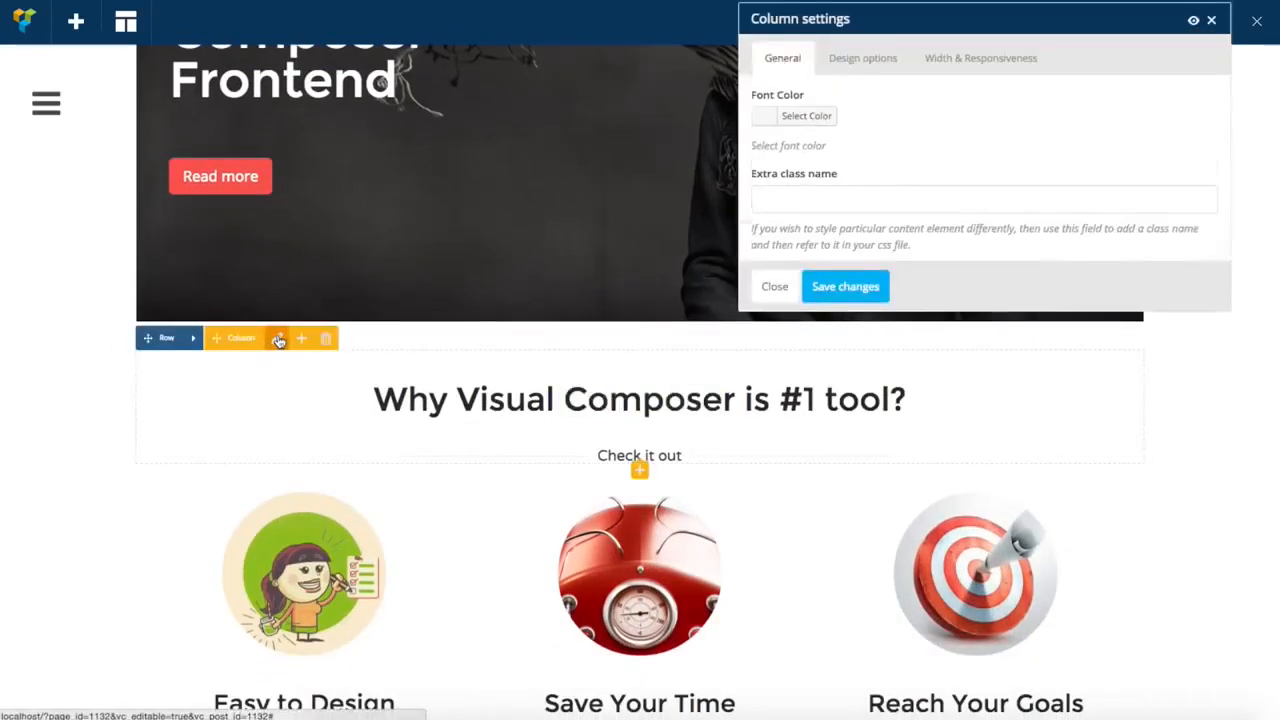
left_click(973, 60)
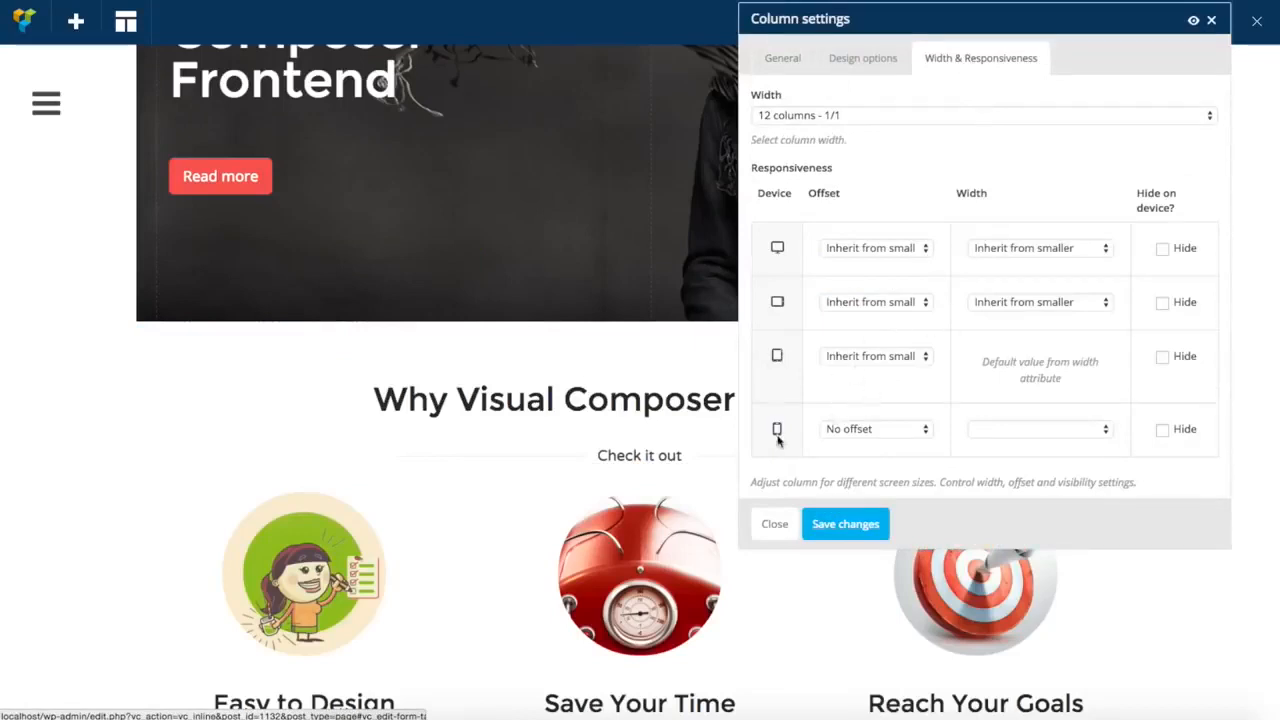
left_click(1162, 360)
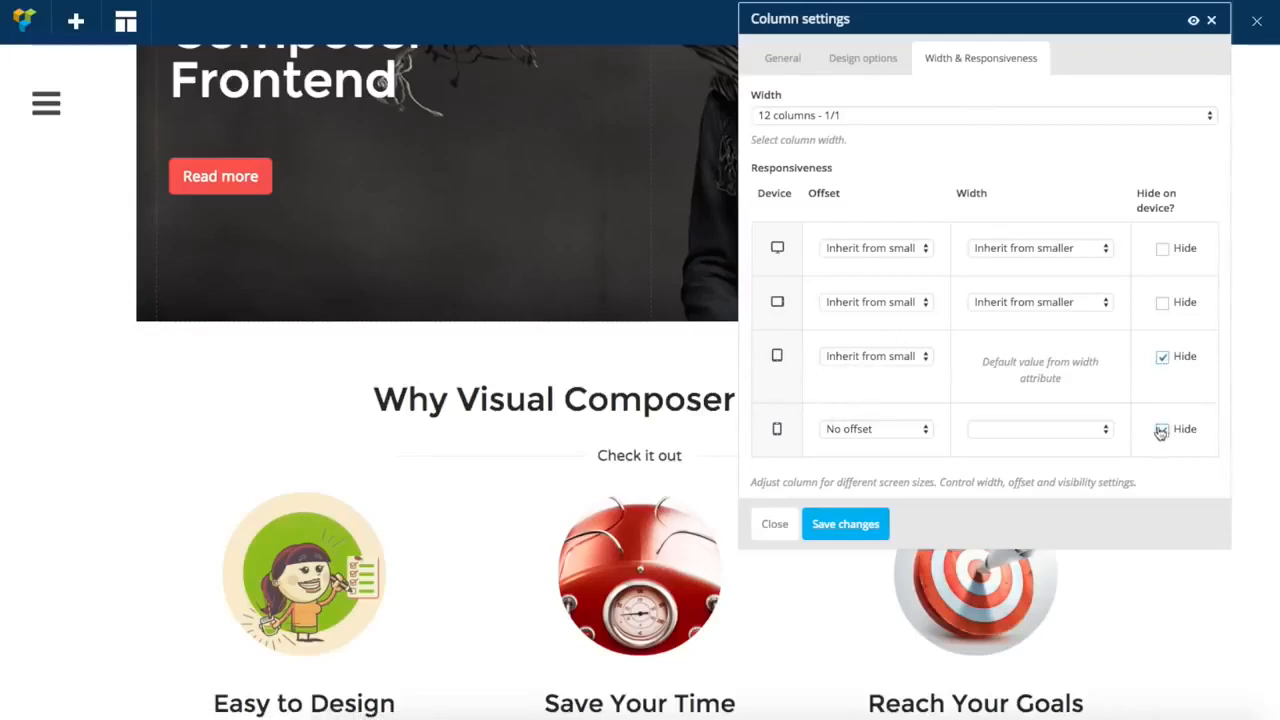
left_click(836, 526)
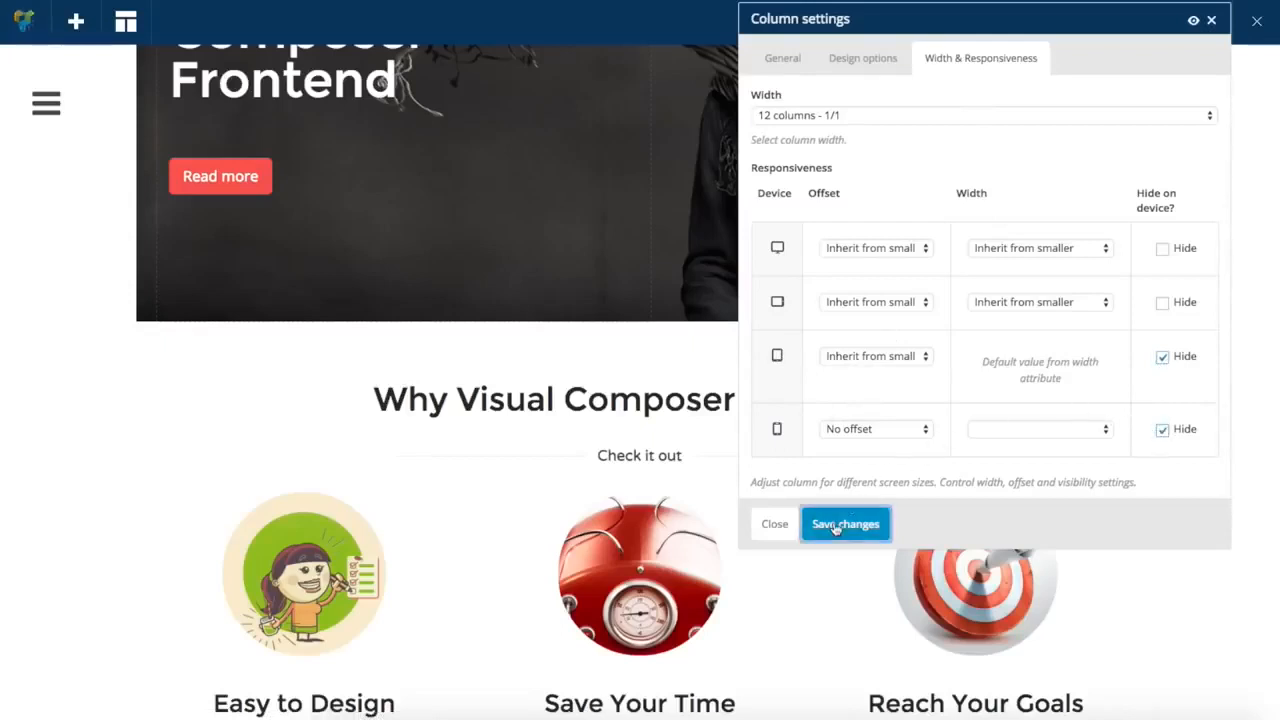
left_click(776, 524)
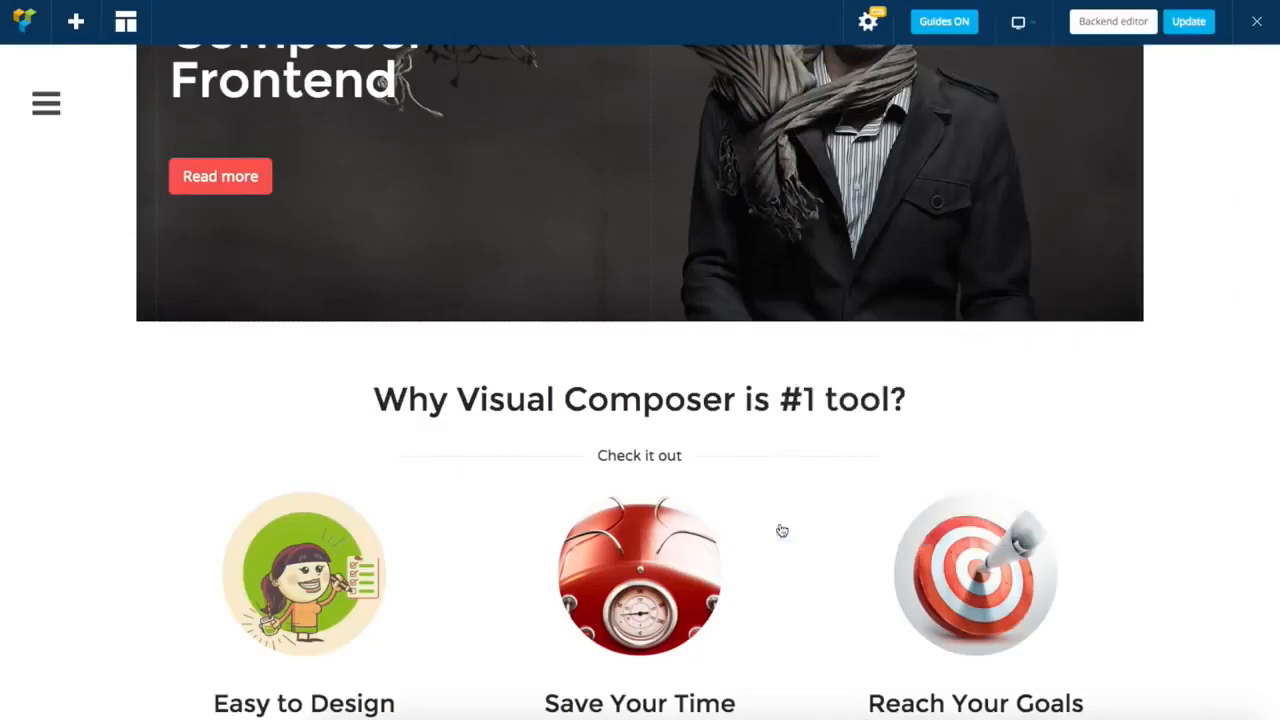
Check the hidden heading column at phone width with guides off, then restore the full window width and the guides
left_click(966, 21)
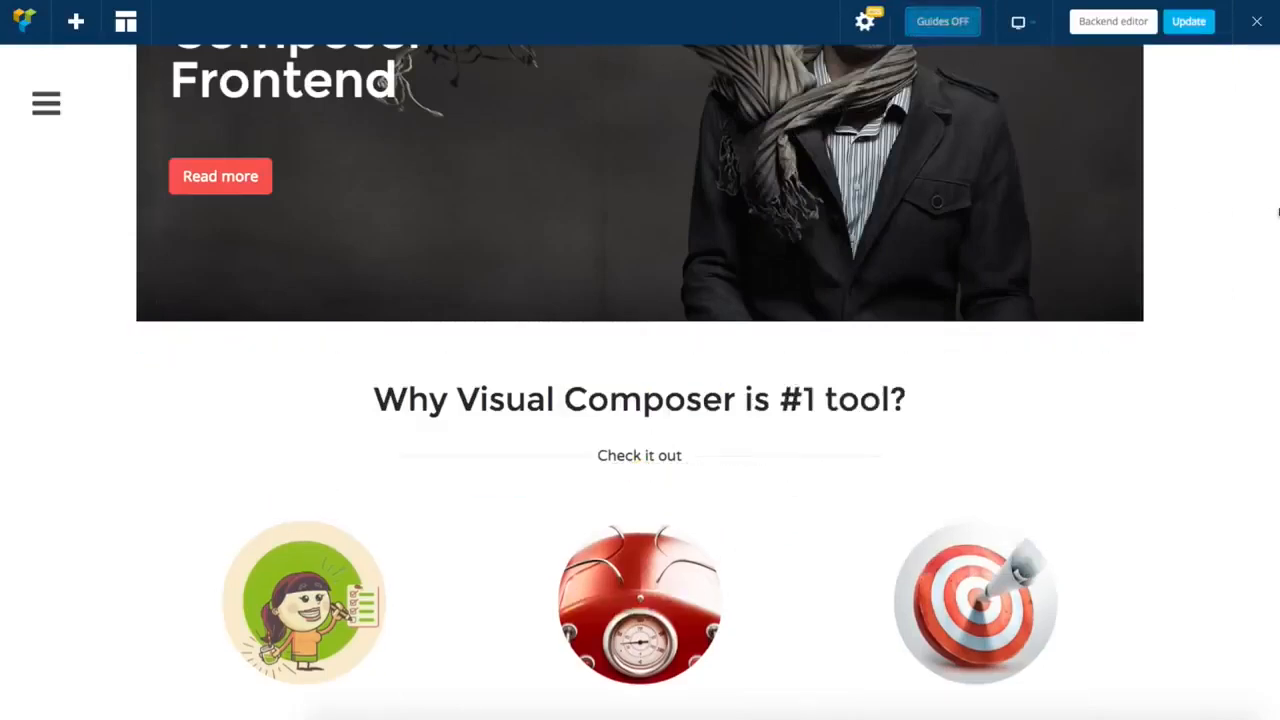
left_click_drag(1277, 208, 448, 202)
scroll(233, 228, "up", 3)
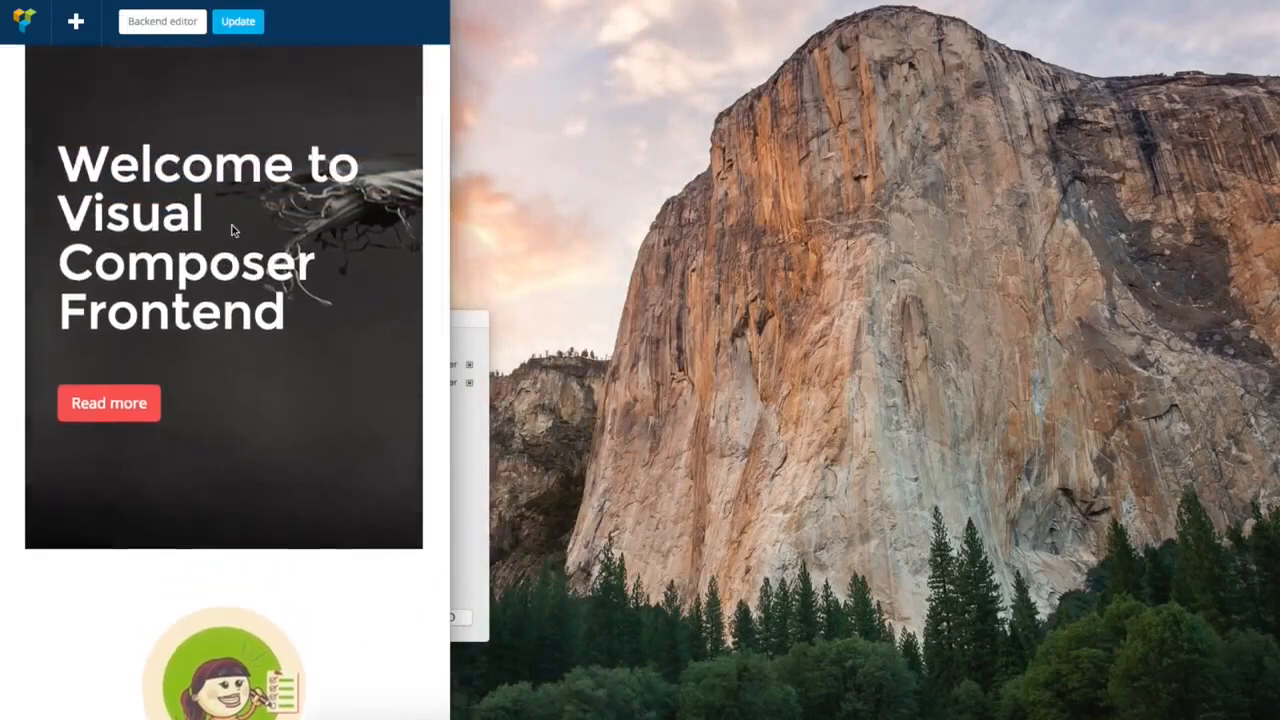
scroll(232, 228, "down", 5)
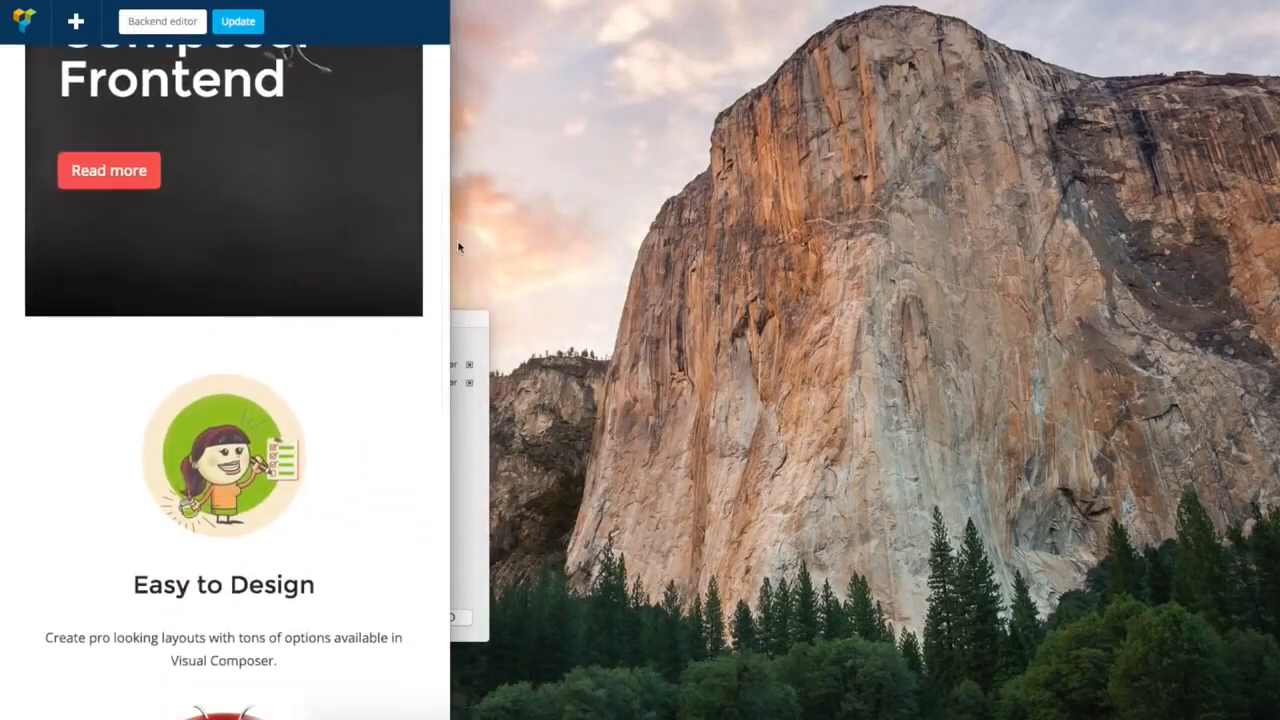
left_click_drag(447, 243, 1277, 219)
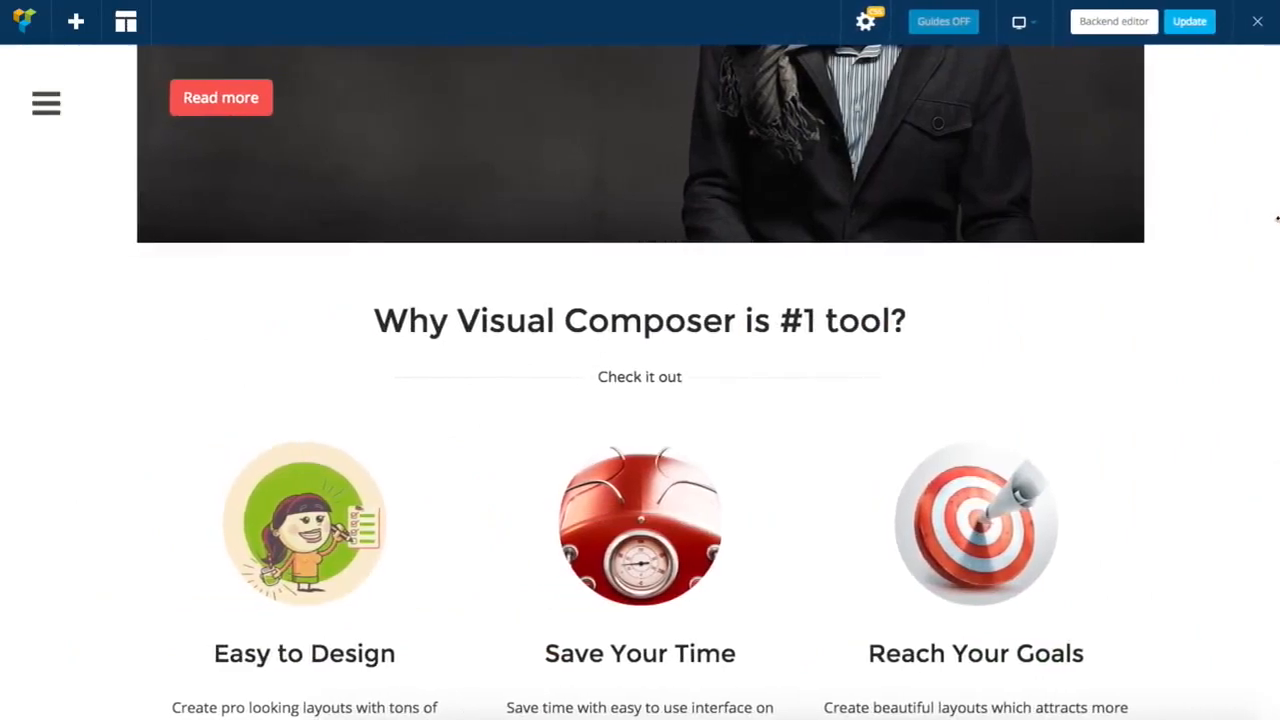
scroll(1278, 220, "down", 1)
left_click(966, 30)
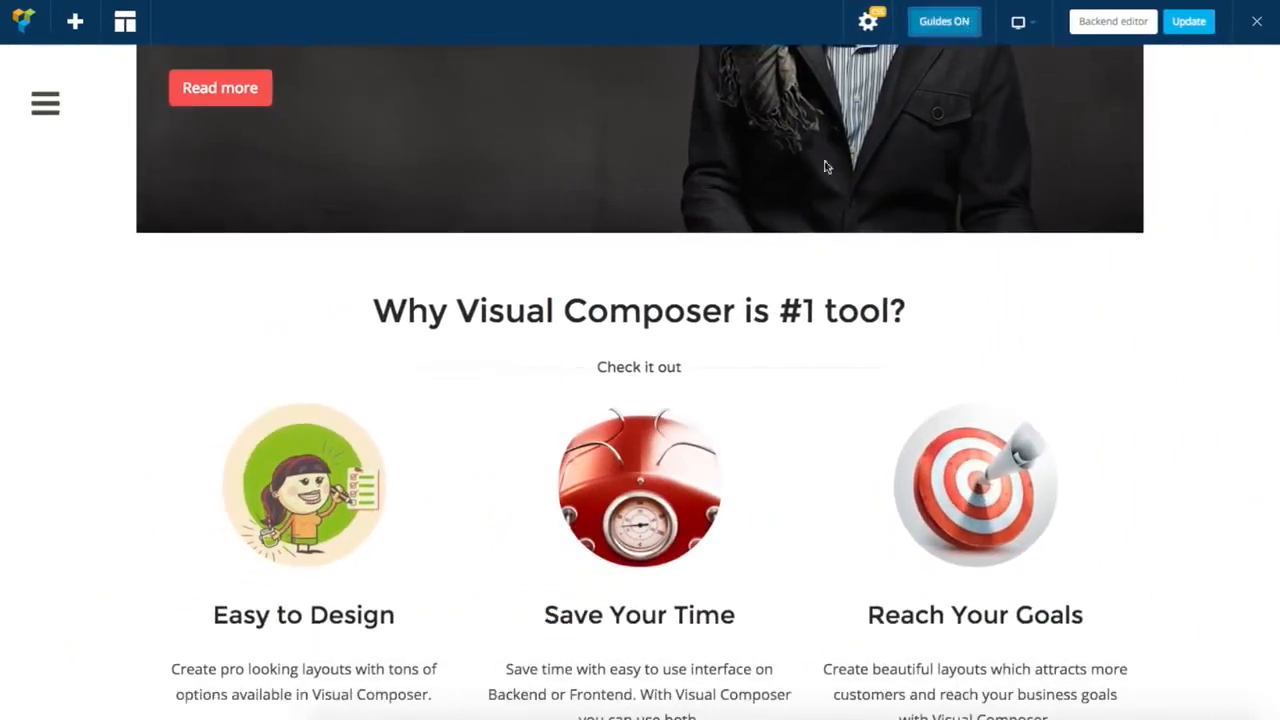